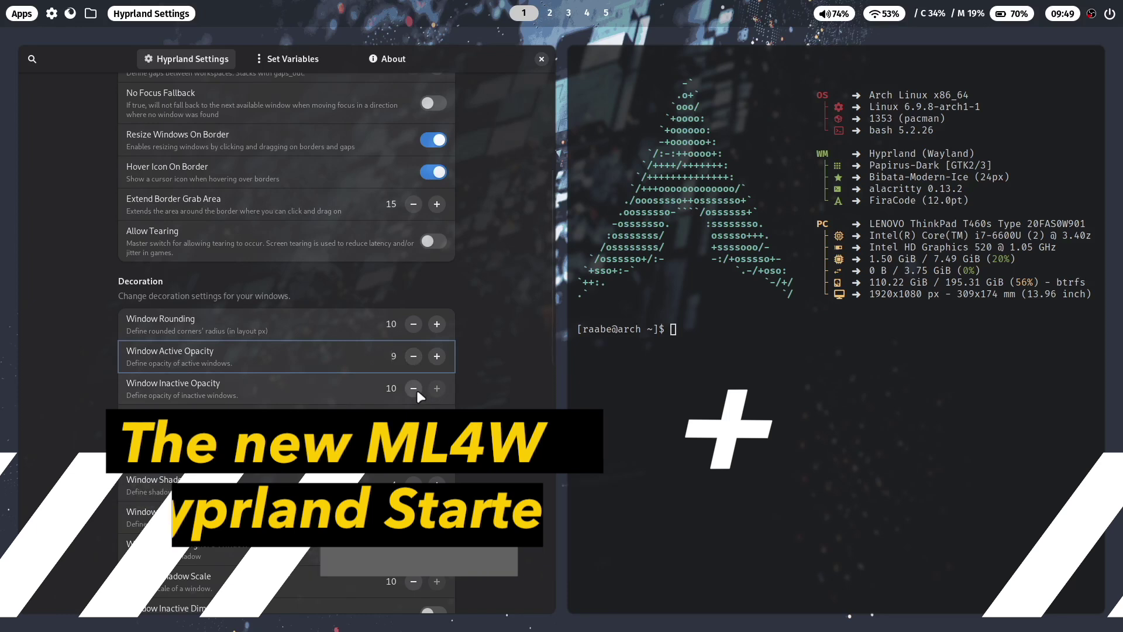
Step: Lower Hyprland's window inactive opacity to 8 and open waybar-quicklinks.json in Vim
click(413, 389)
click(413, 389)
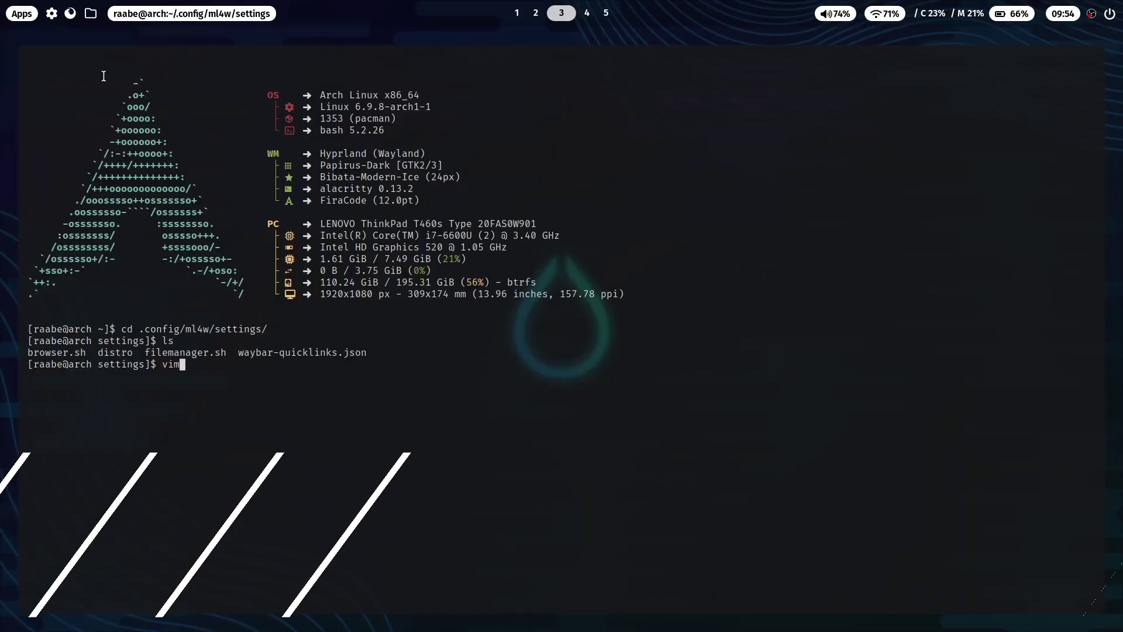
text(way)
key(Tab)
key(Return)
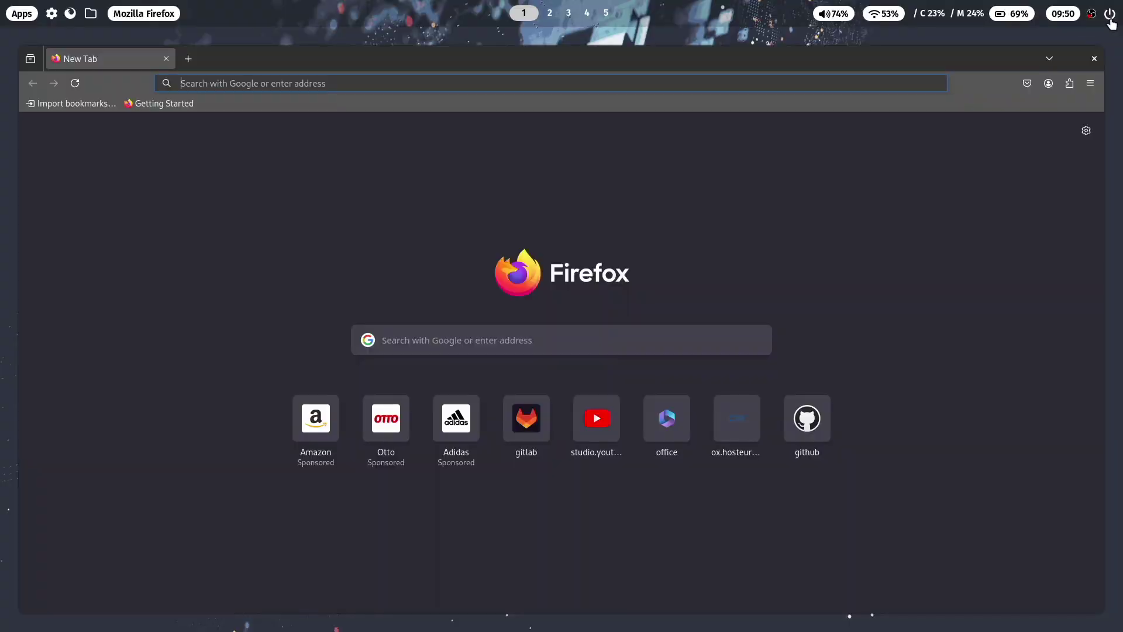
click(1110, 17)
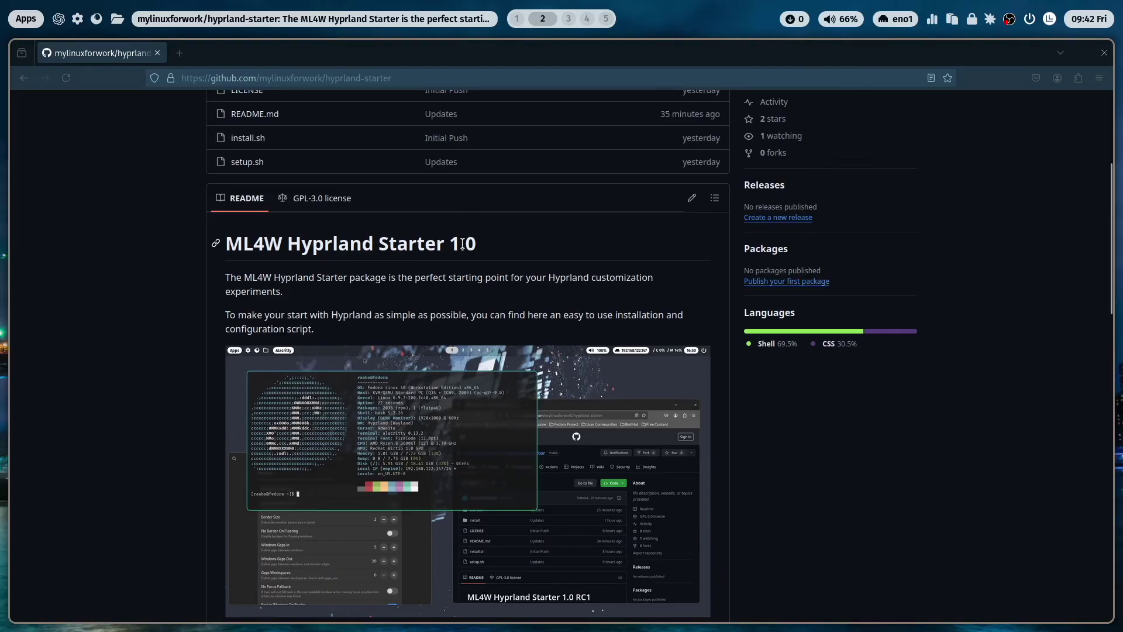
Step: Scroll the hyprland-starter README down past Requirements and Documentation to Installation
scroll(462, 244, down, 5)
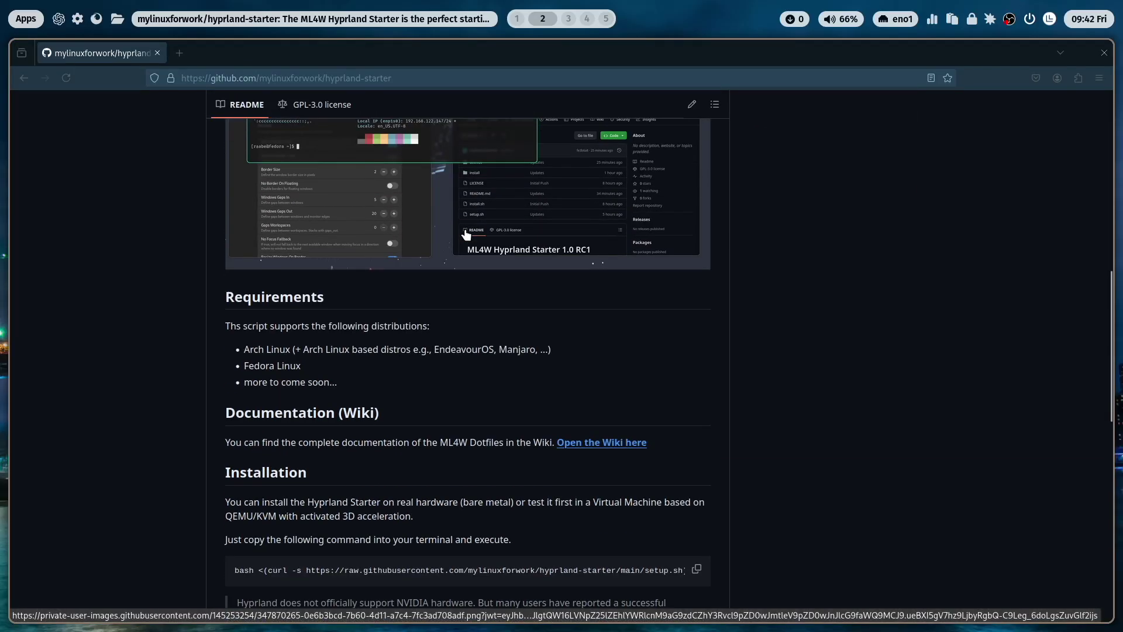
scroll(467, 234, down, 2)
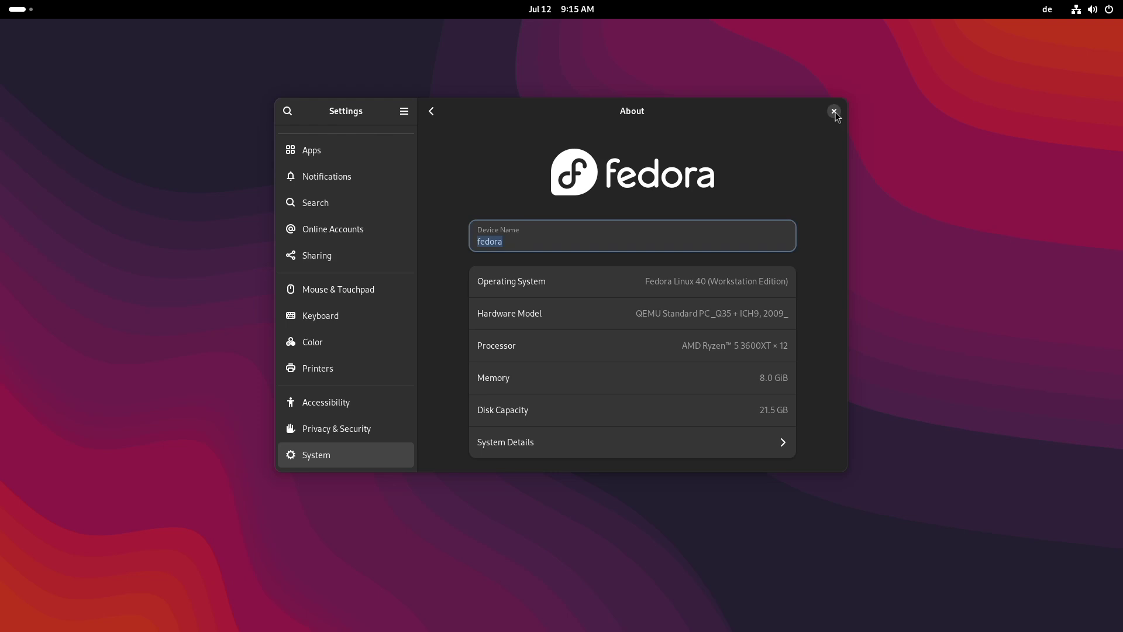
Step: Close the Settings About window and launch Firefox from the Activities dock
click(834, 111)
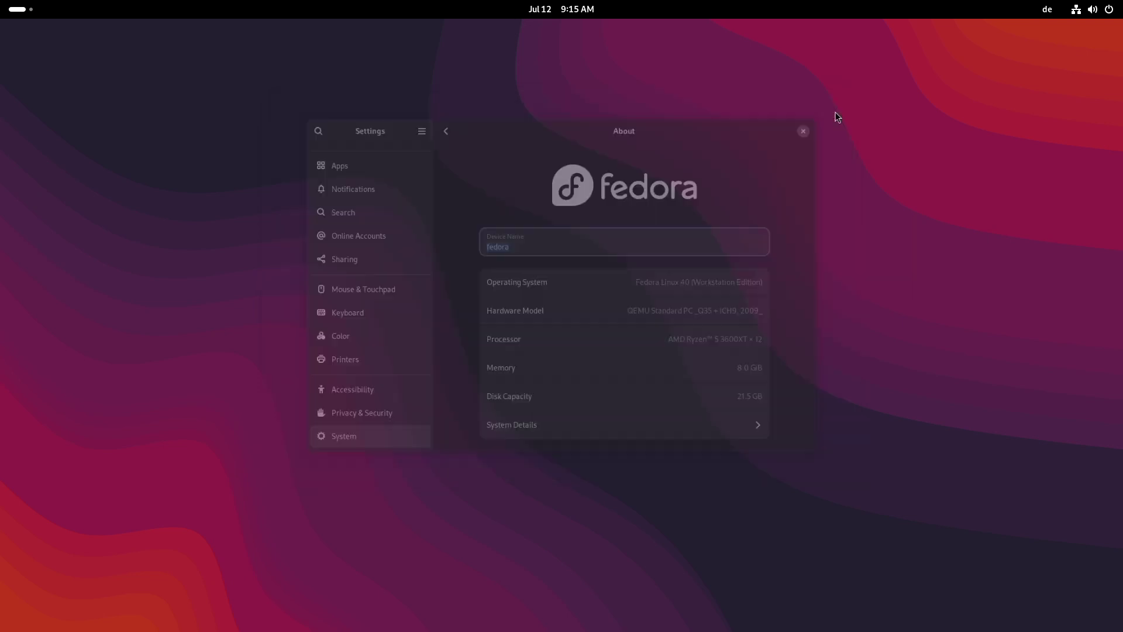
click(36, 10)
click(444, 595)
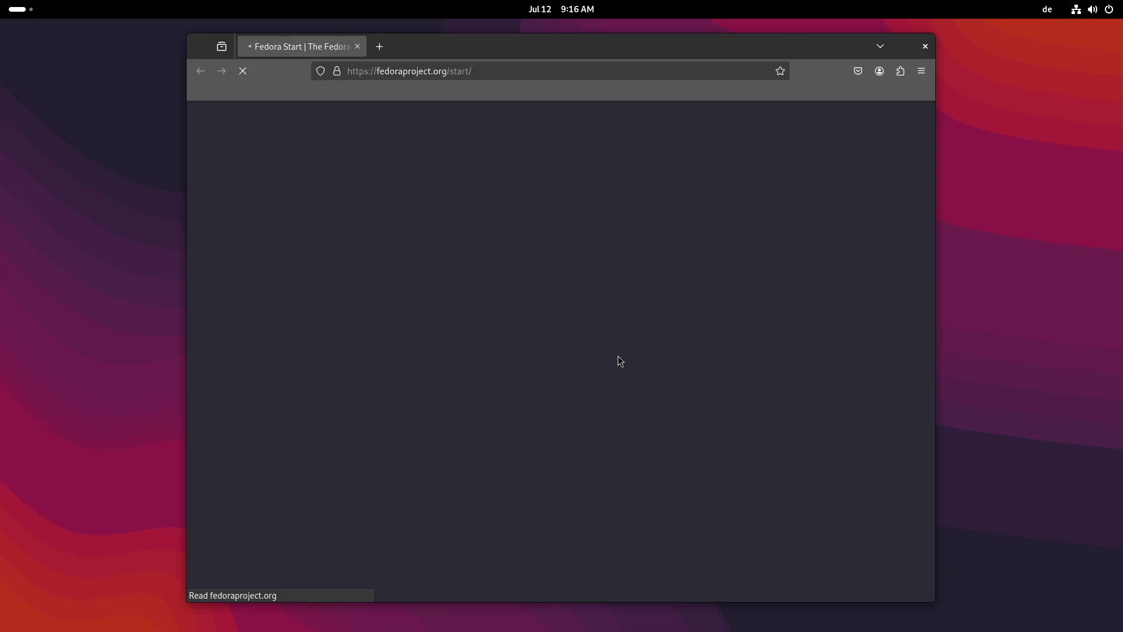
Step: Load the github.com/mylinuxforwork/hyprland-starter repository page in Firefox
click(490, 74)
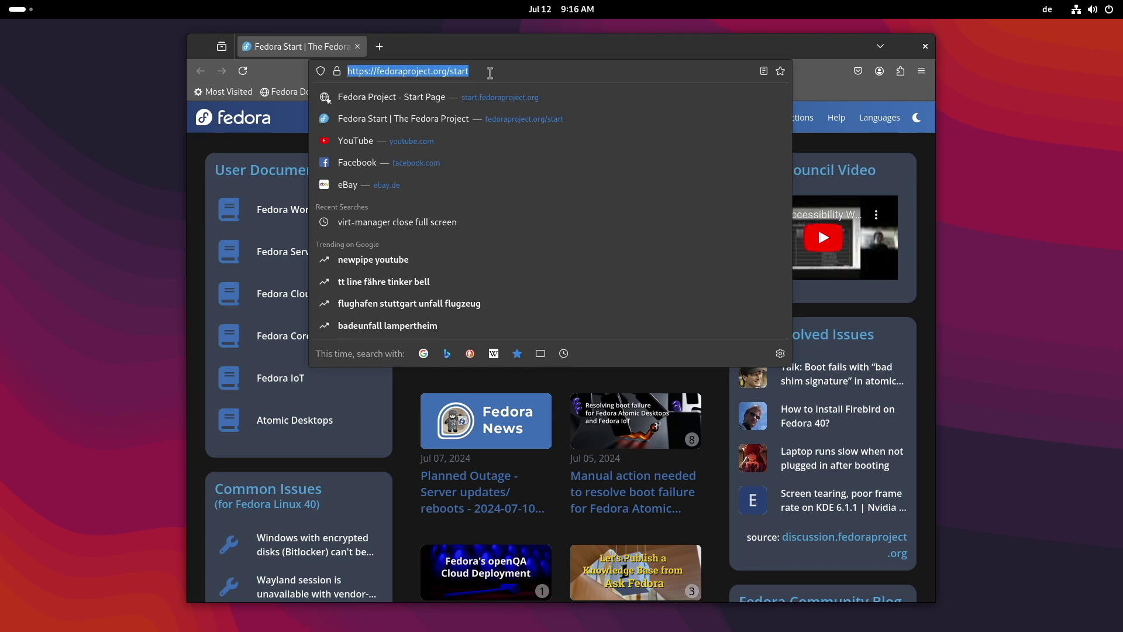
text(gi)
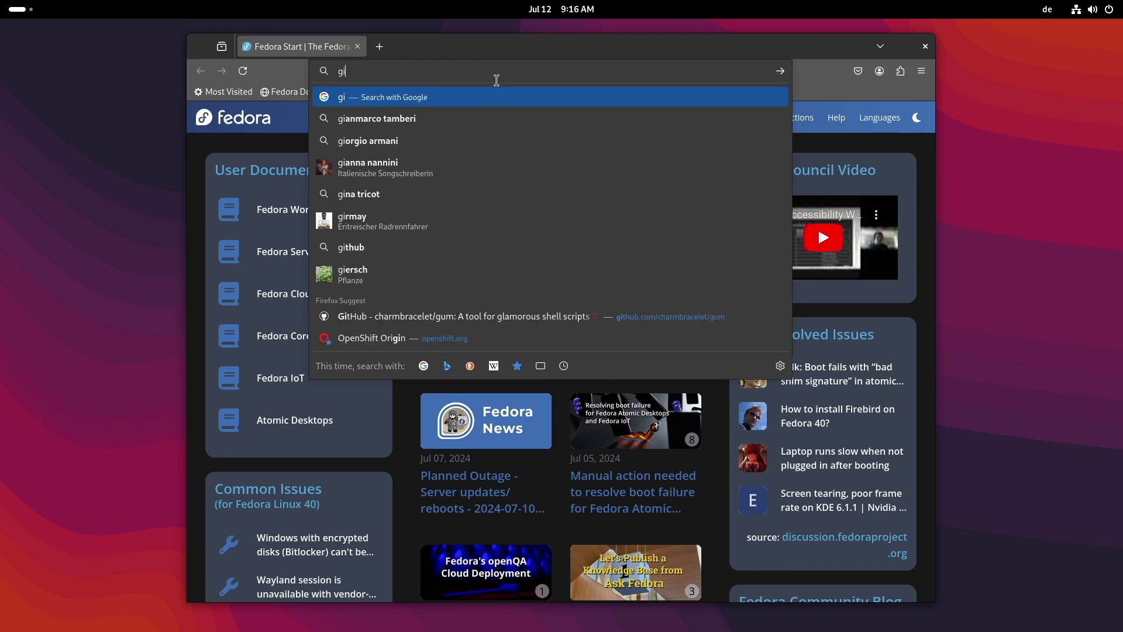
text(thub.com)
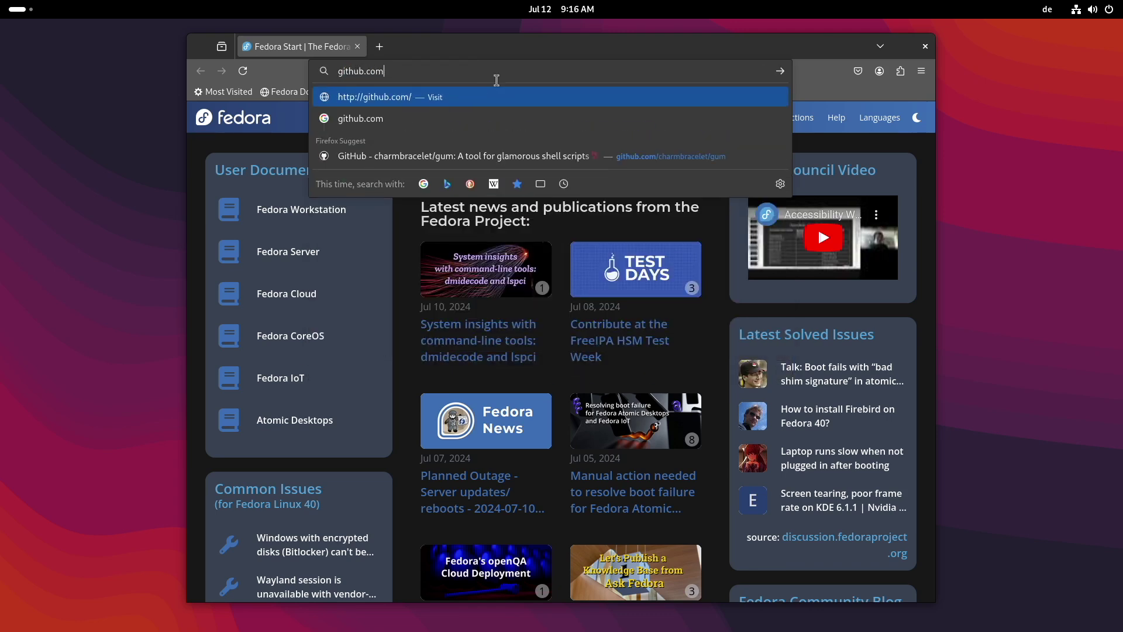
text(/)
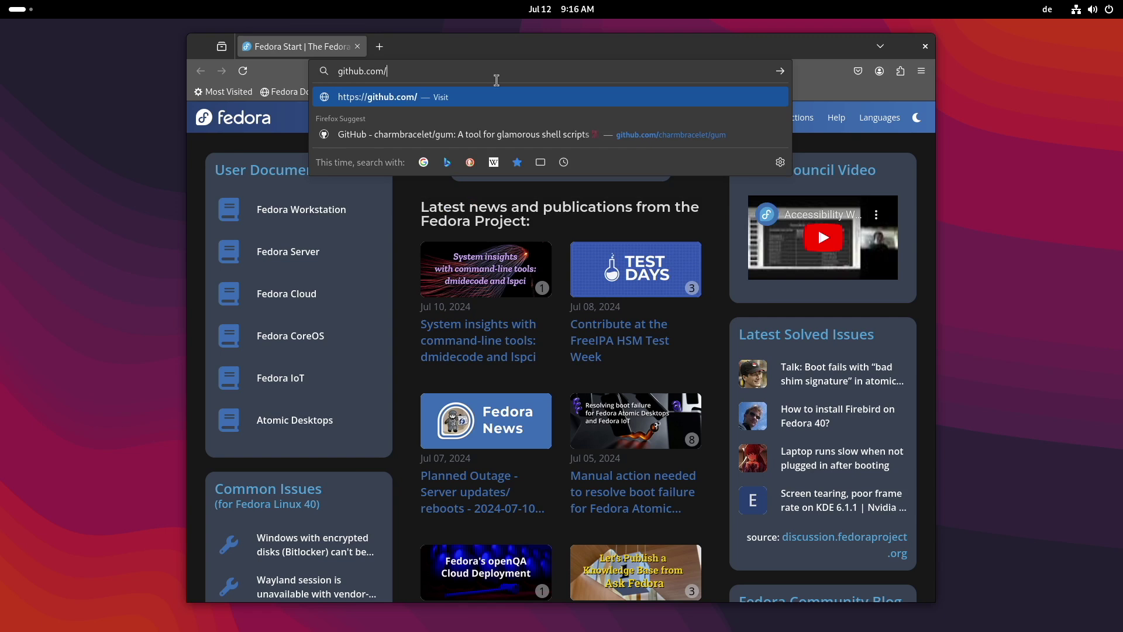
text(mylinuxforwork/hyprland-)
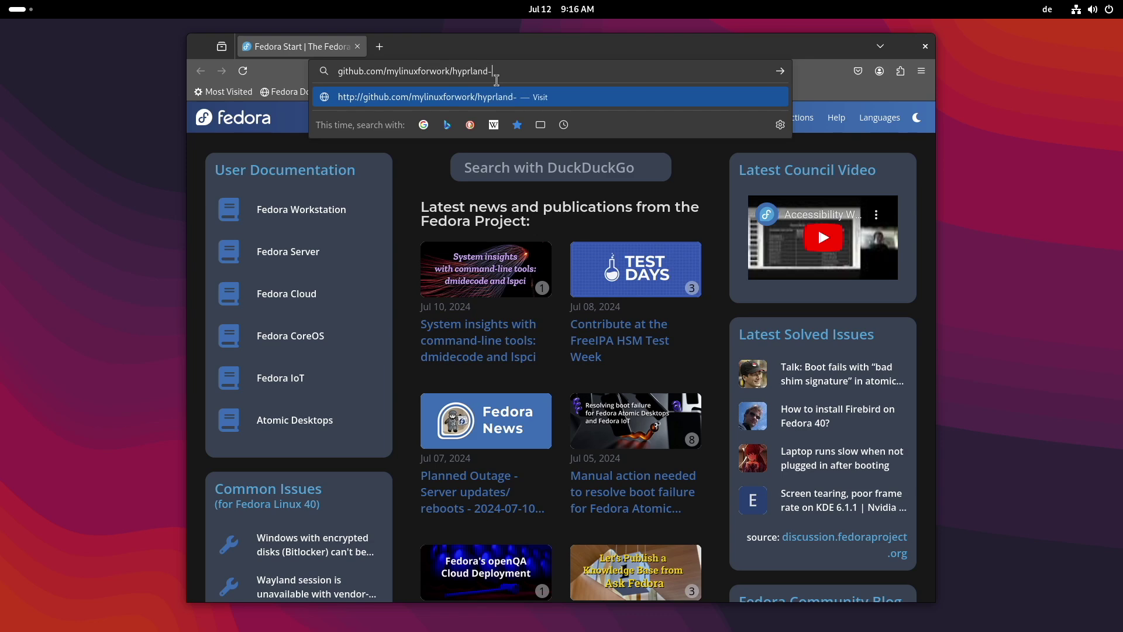
text(er)
key(Return)
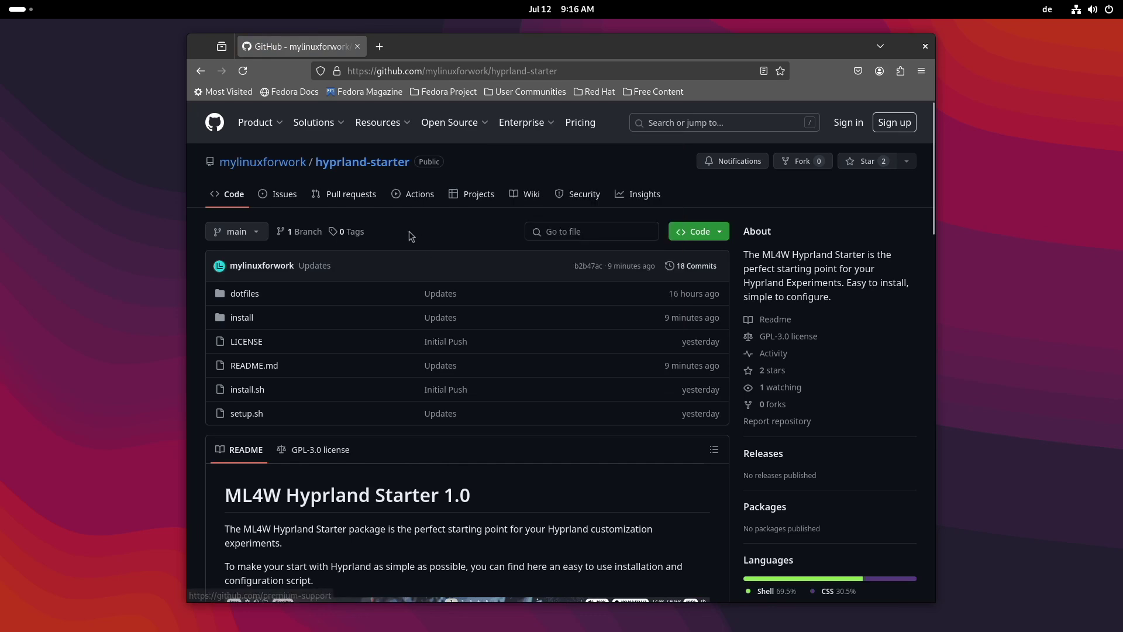
Step: Scroll to the README's Installation section and copy the bash setup.sh curl command
scroll(423, 241, down, 5)
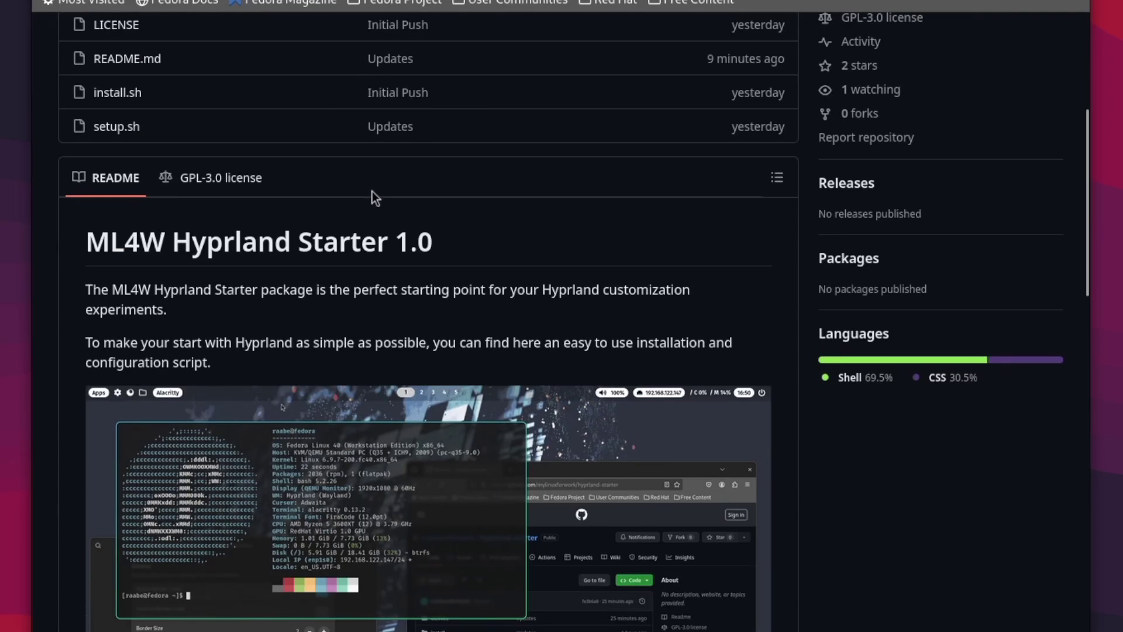
scroll(374, 193, down, 5)
scroll(375, 193, down, 9)
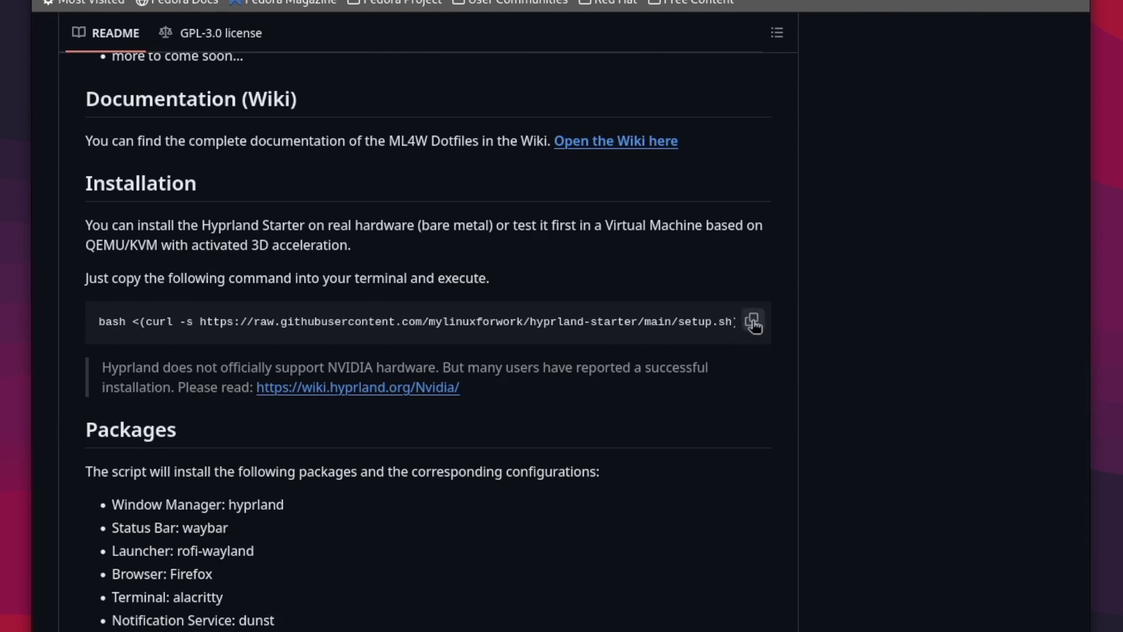
click(753, 323)
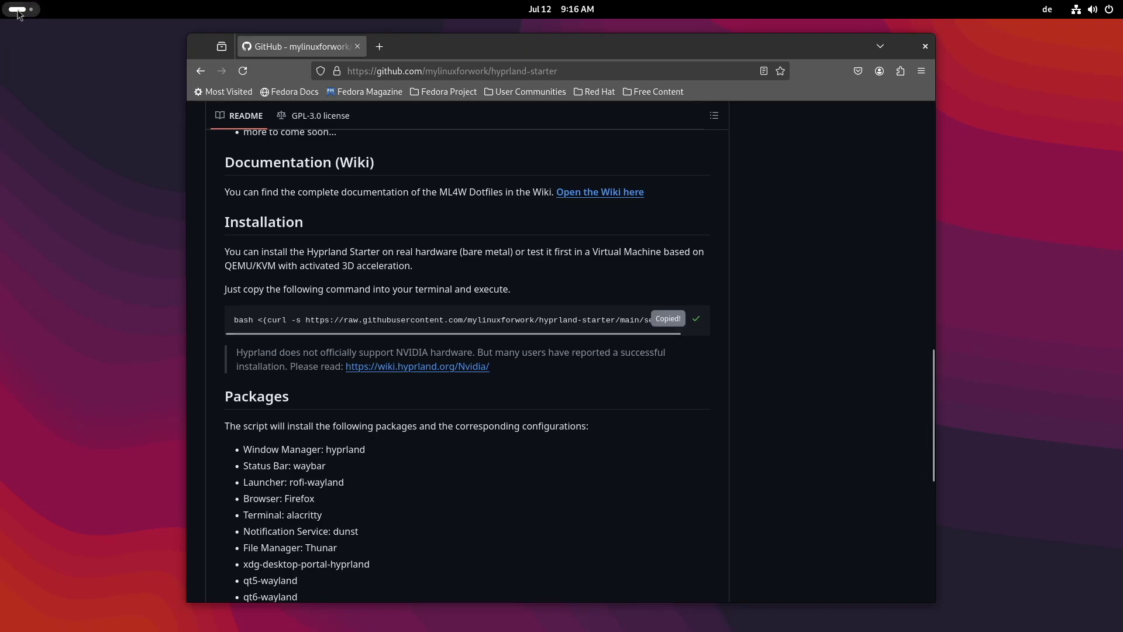
Step: Launch Terminal via the Activities search, then move and enlarge its window
click(18, 9)
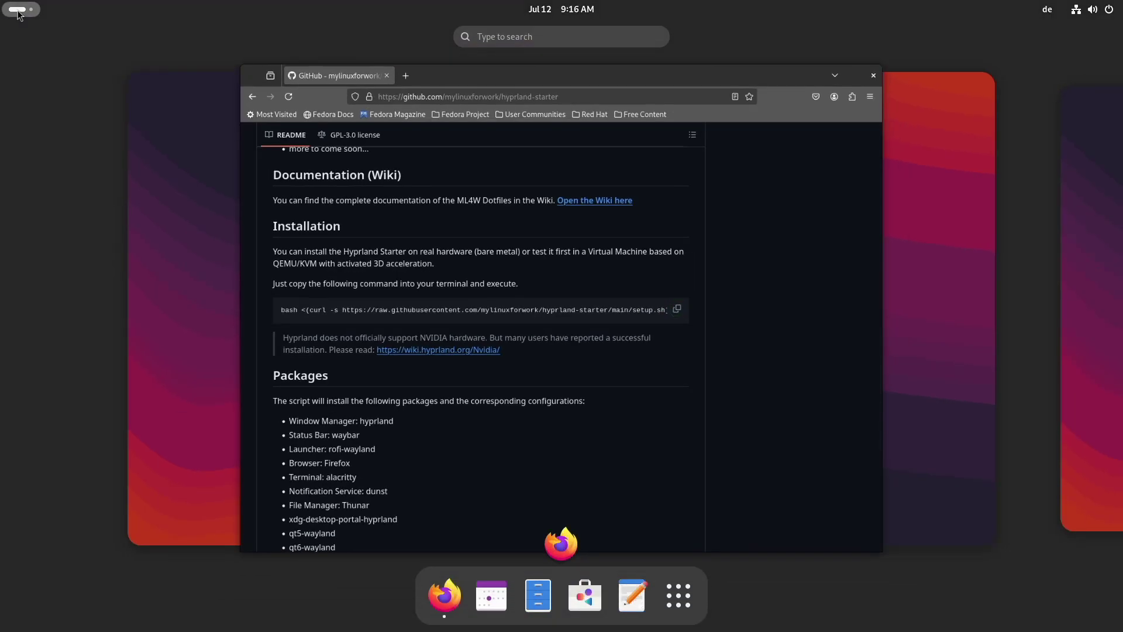
click(679, 596)
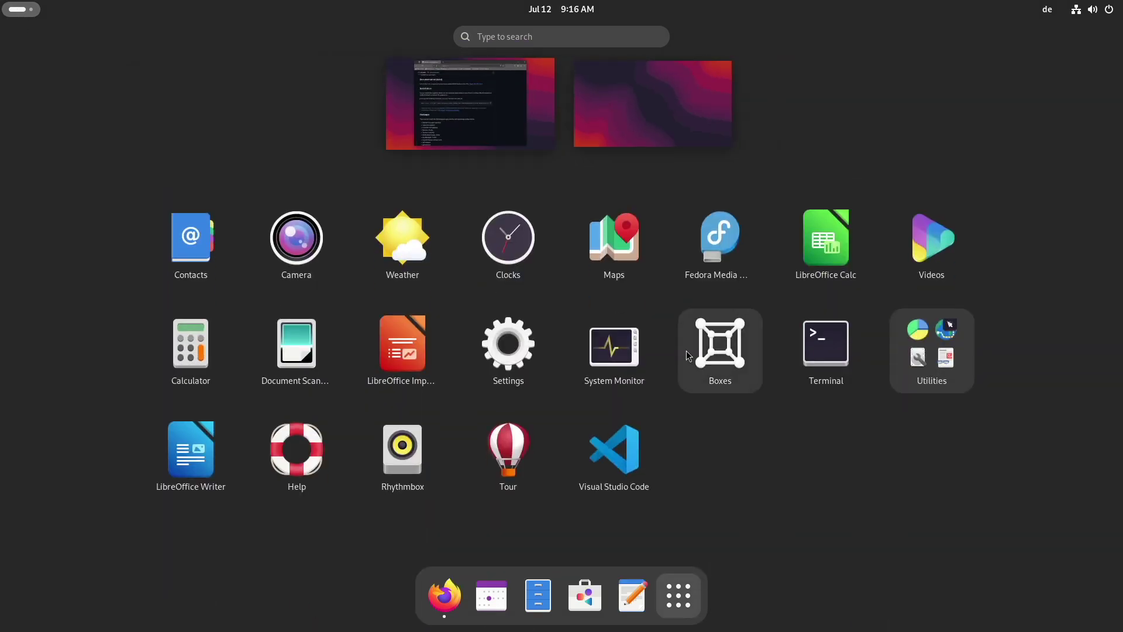
text(ter)
key(Return)
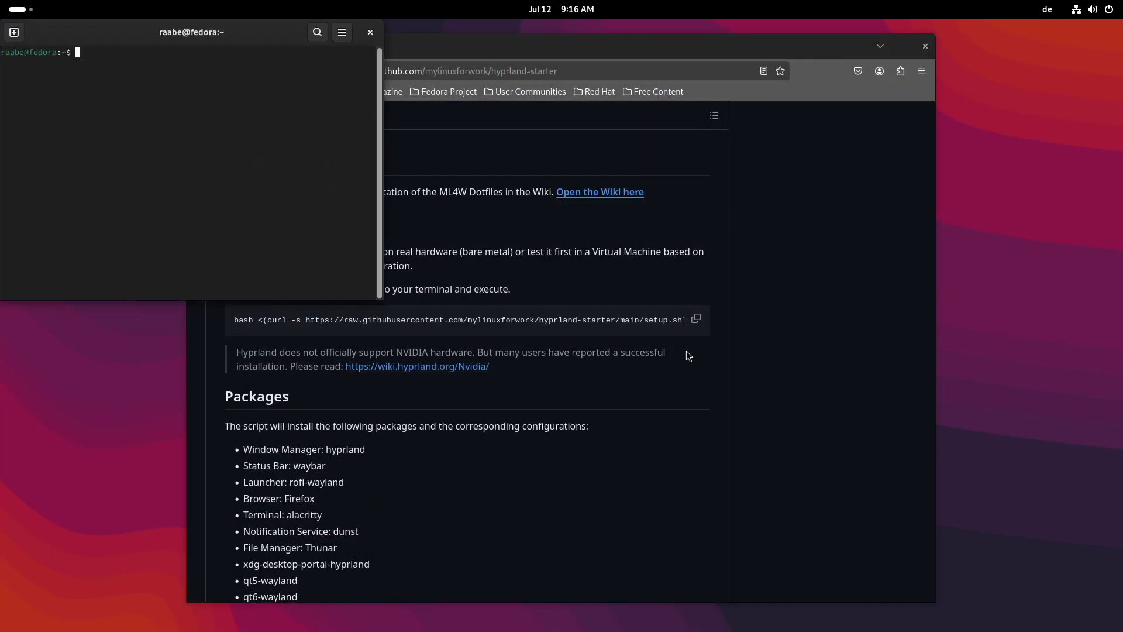
drag(285, 37, 536, 110)
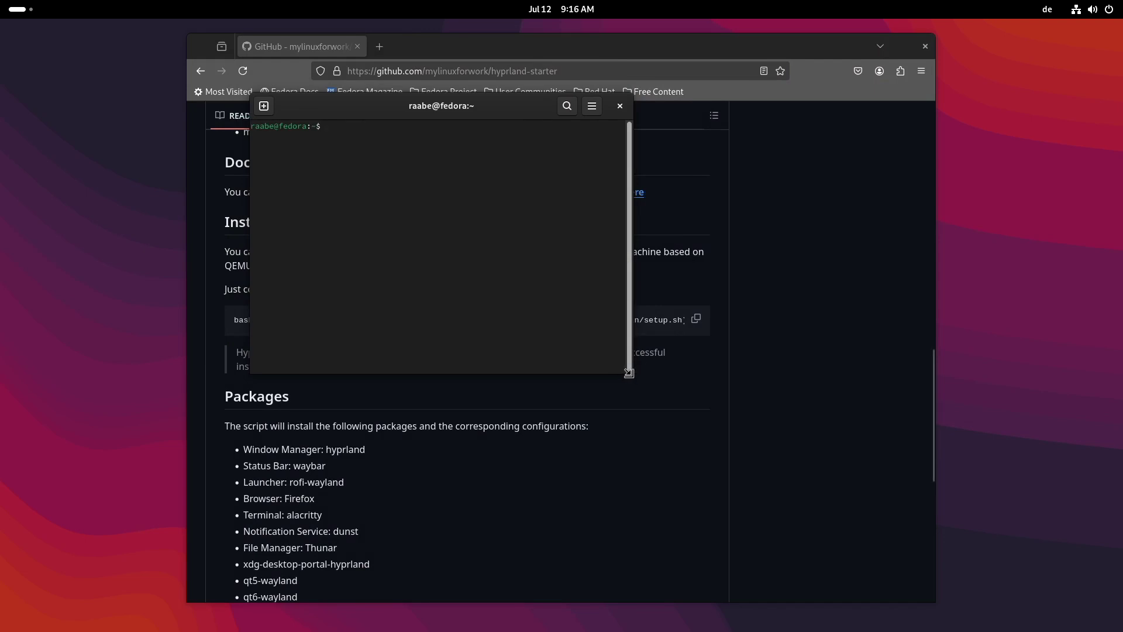
drag(631, 373, 912, 532)
Step: Paste and run the ML4W setup command, answer y, and enter the sudo password
key(ctrl+shift+v)
key(Return)
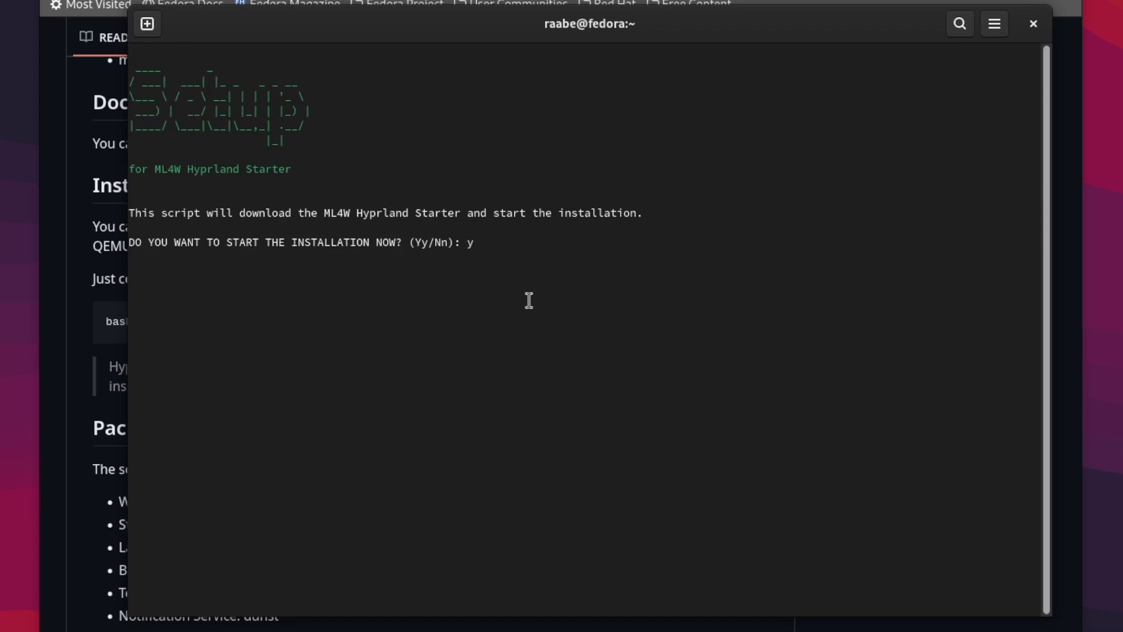
text(y)
key(Return)
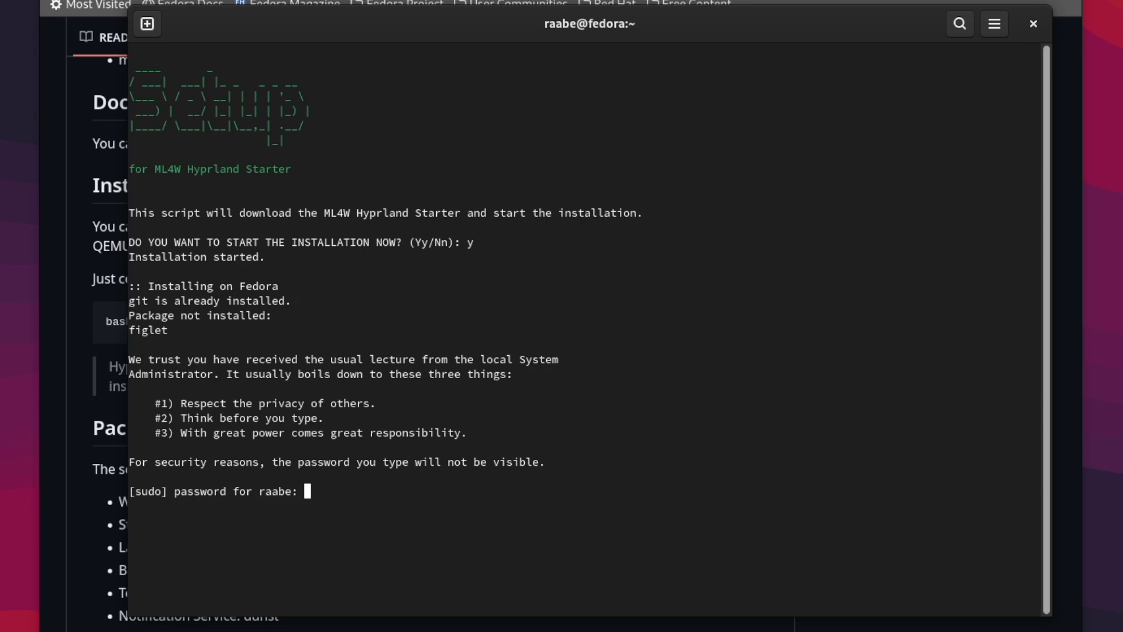
key(Return)
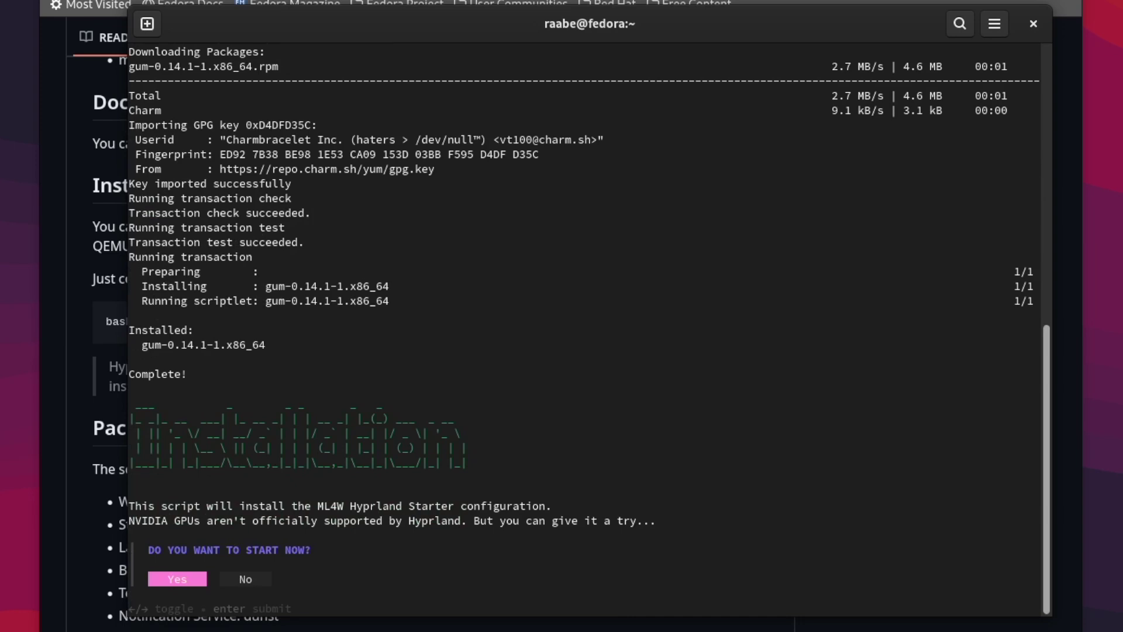
Step: Confirm starting the Hyprland installation and let all 69 packages install
key(Return)
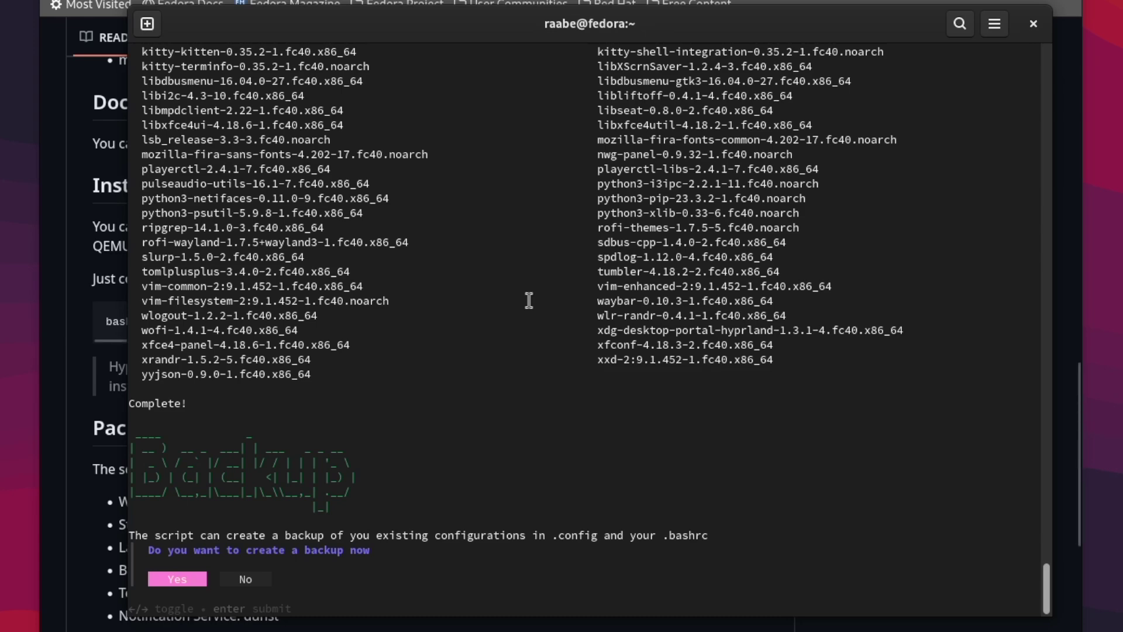
Step: Accept backing up existing configurations and set the keyboard layout to de
key(Return)
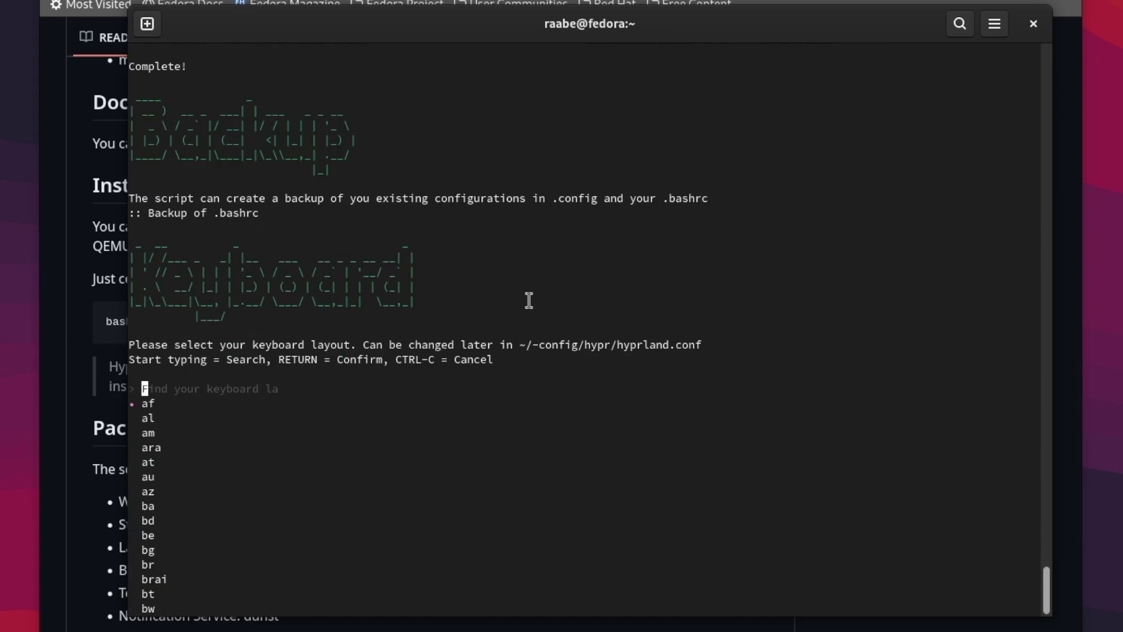
text(de)
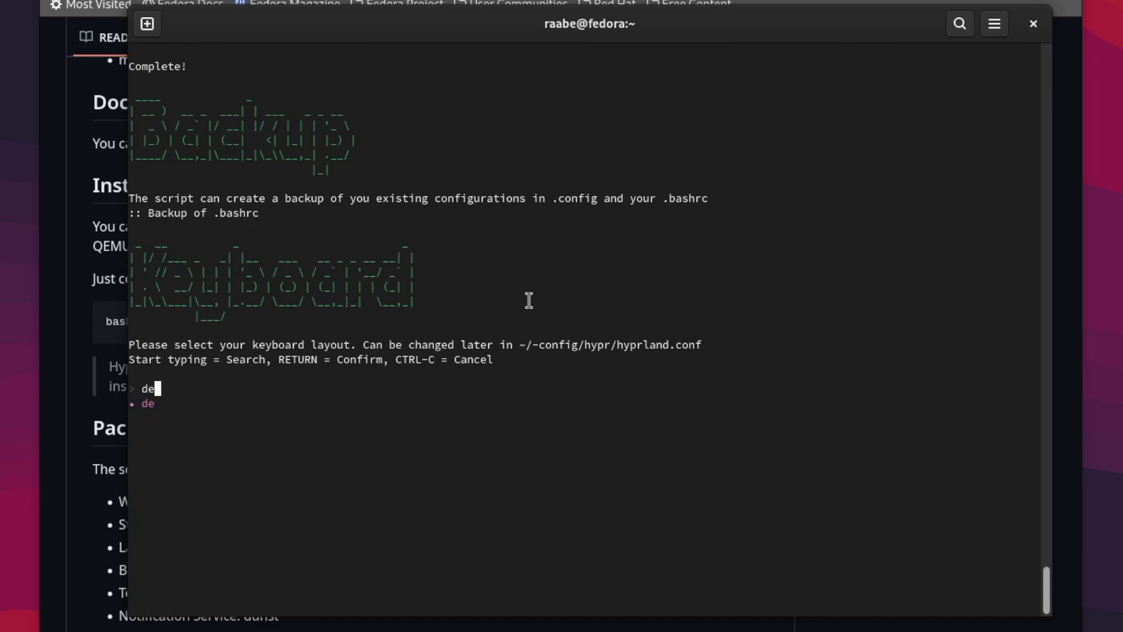
key(Return)
Step: Choose 1920x1080 resolution, answer the KVM question, and decline rebooting now
key(Down)
key(Down)
key(Down)
key(Down)
key(Down)
key(Down)
key(Down)
key(Down)
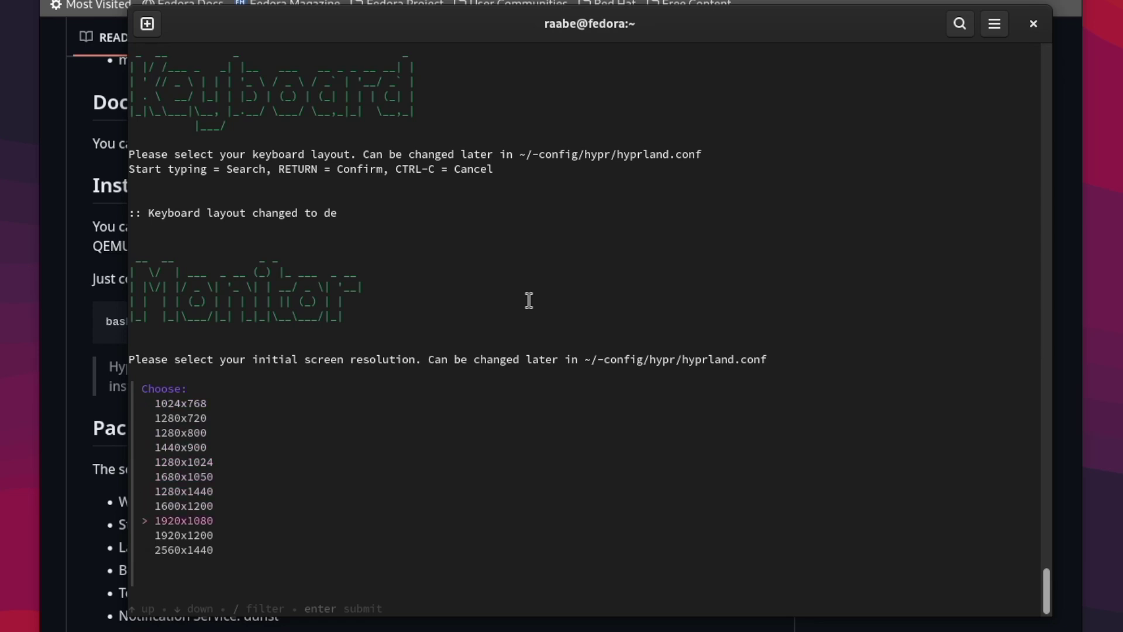
key(Return)
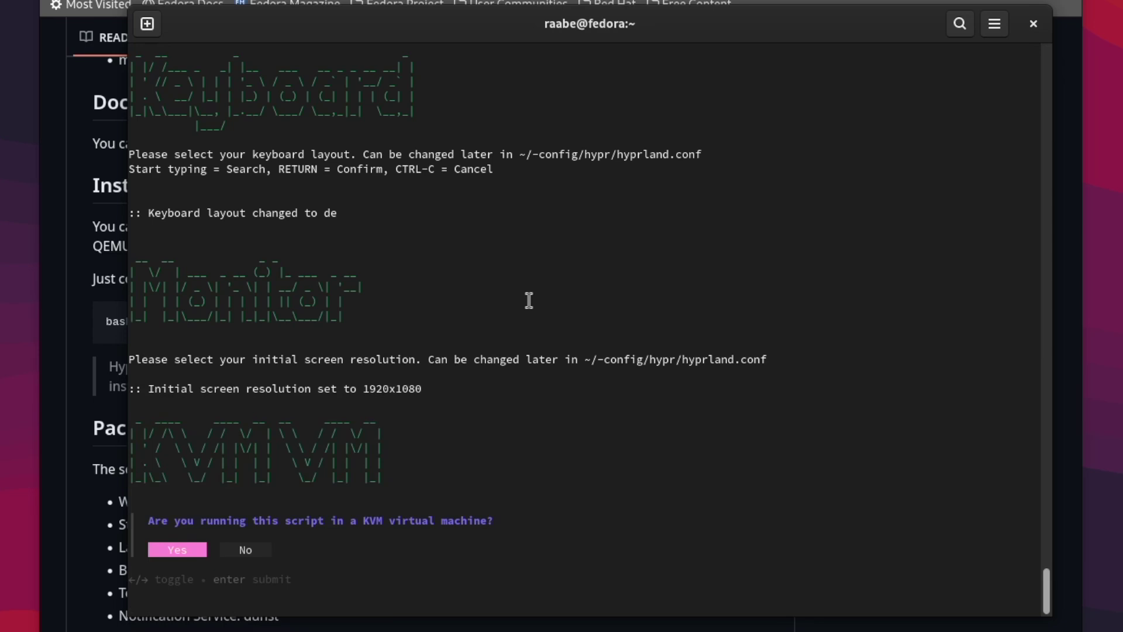
key(Return)
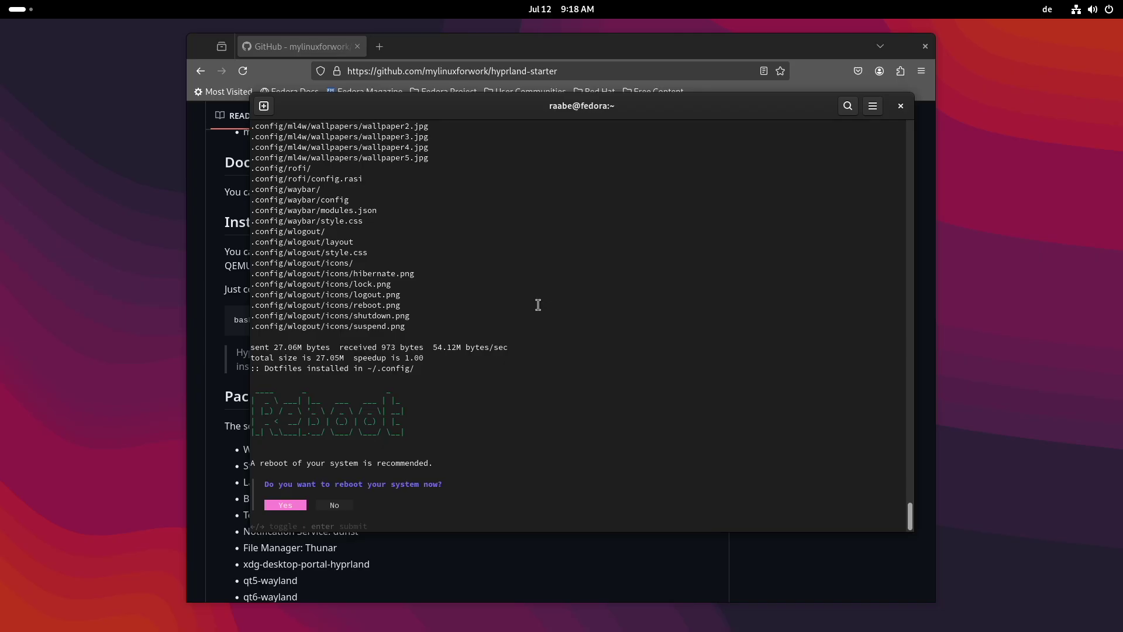
key(Right)
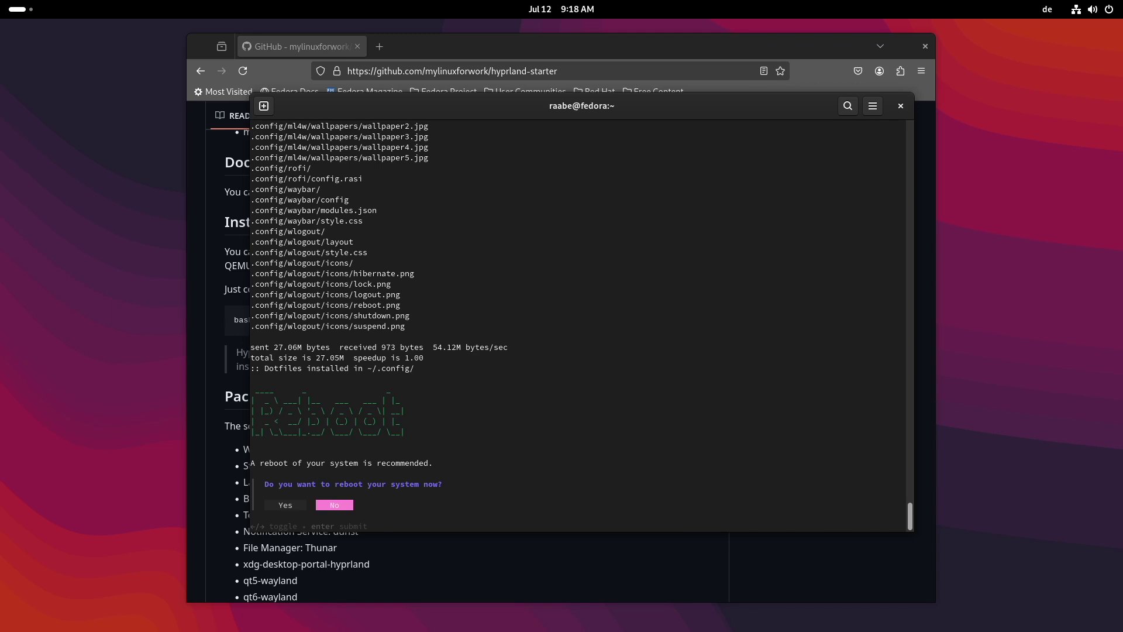
key(Return)
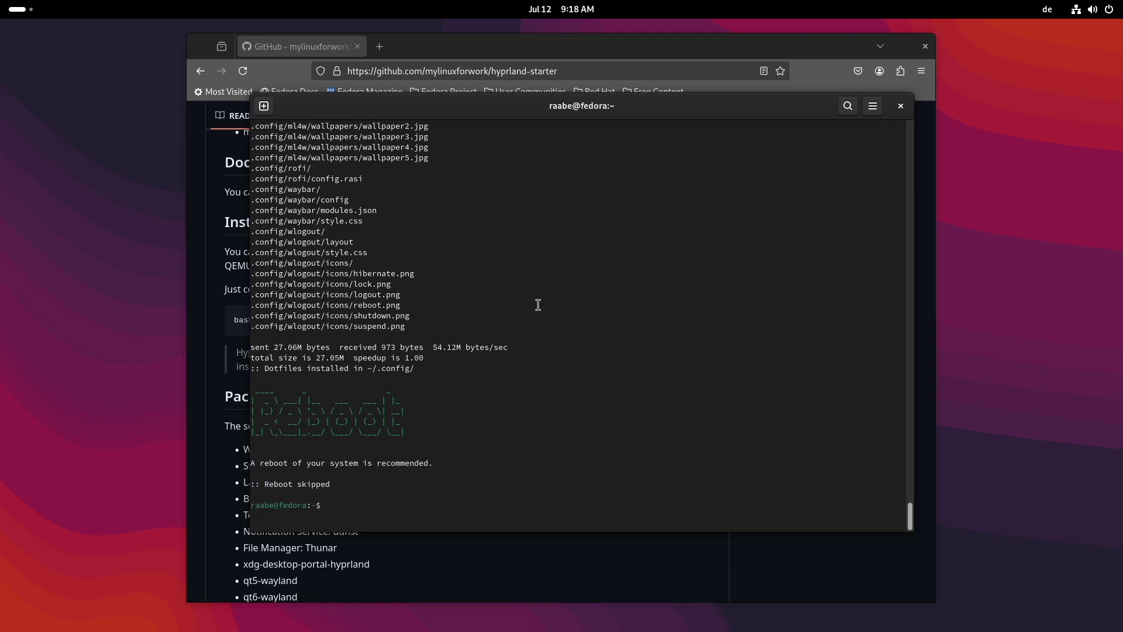
Step: Launch Files, centre its window, and enable Show Hidden Files
click(8, 10)
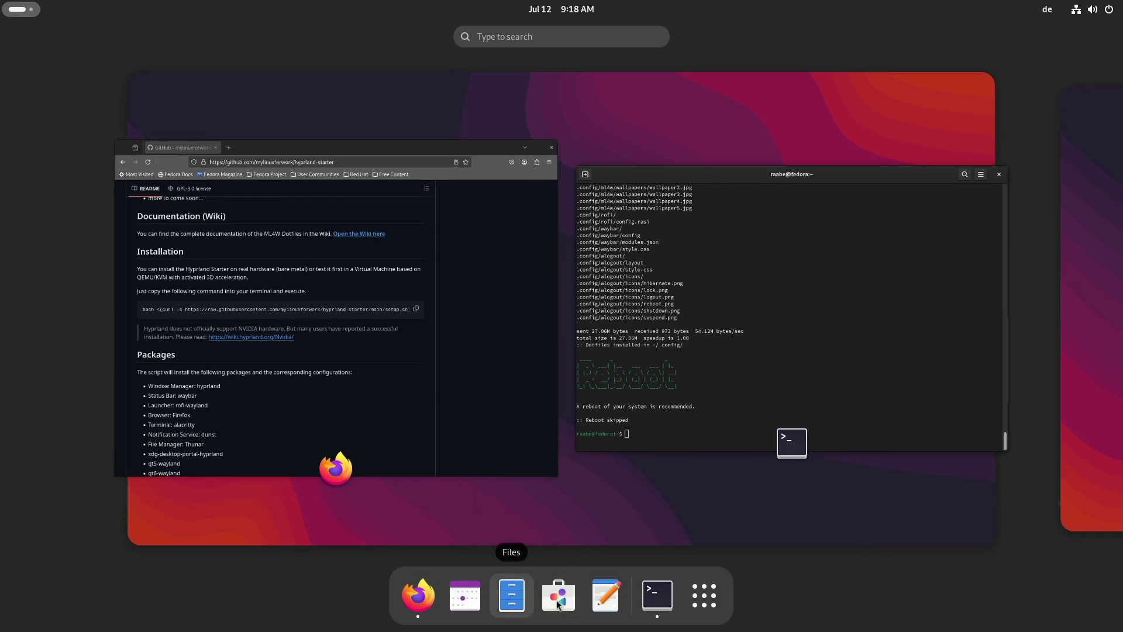
click(512, 595)
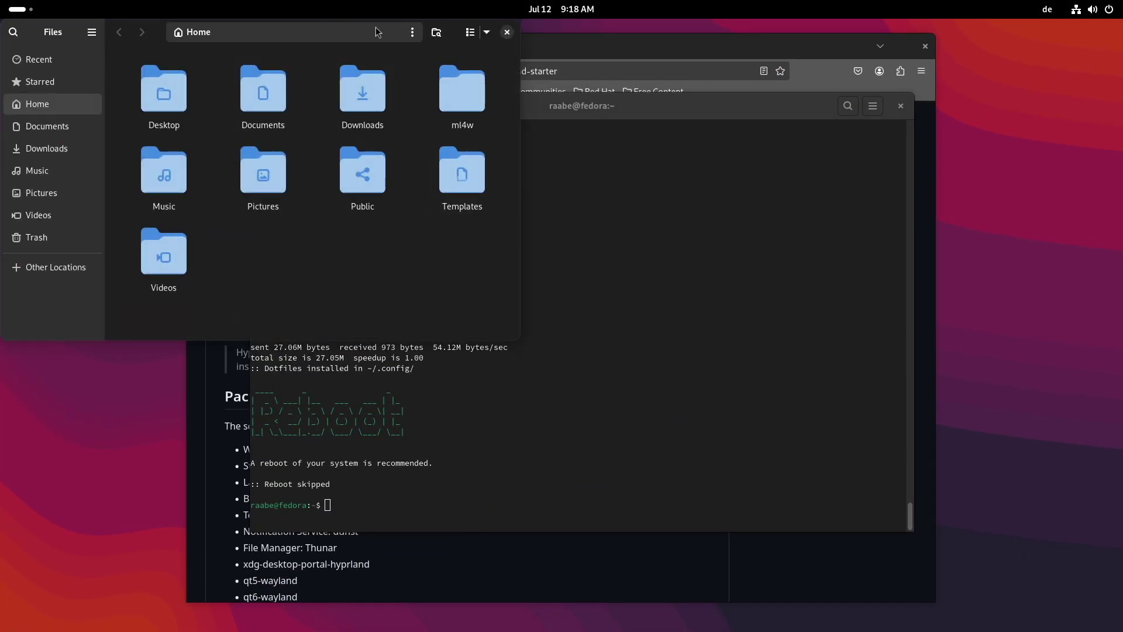
drag(462, 40, 792, 131)
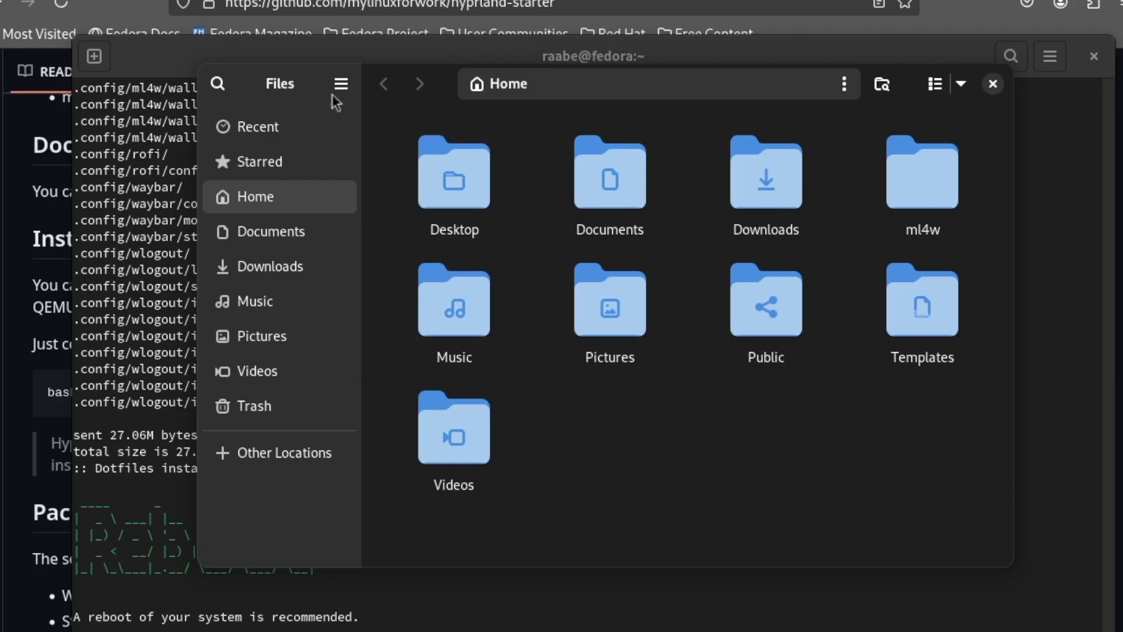
click(421, 124)
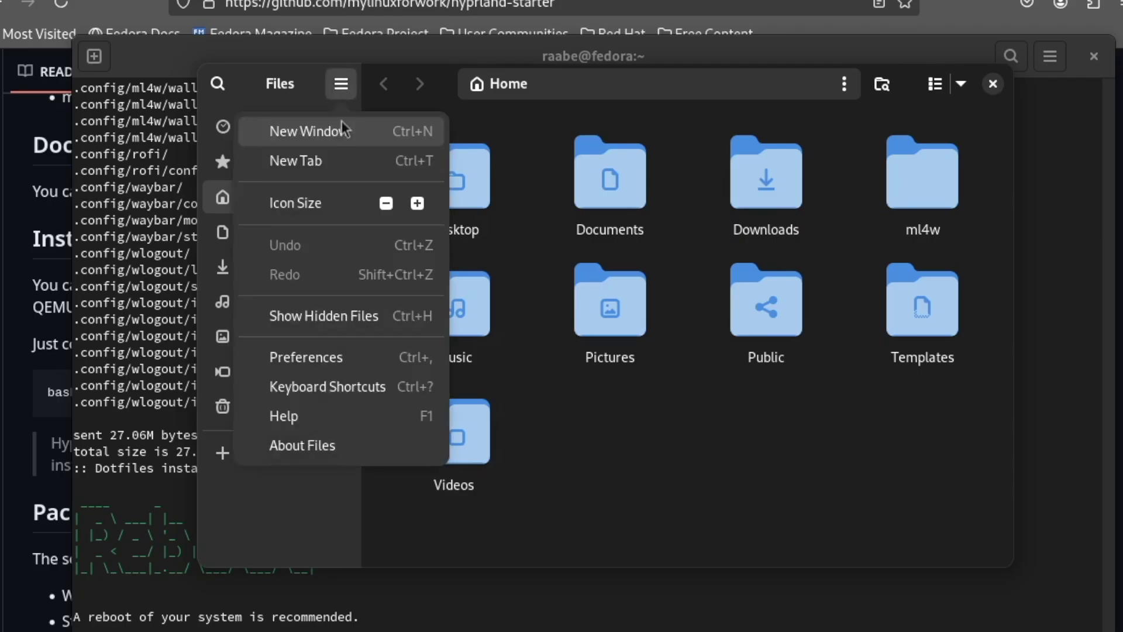
click(324, 315)
Step: Browse the .config folder, then return to the Home folder
scroll(637, 293, down, 2)
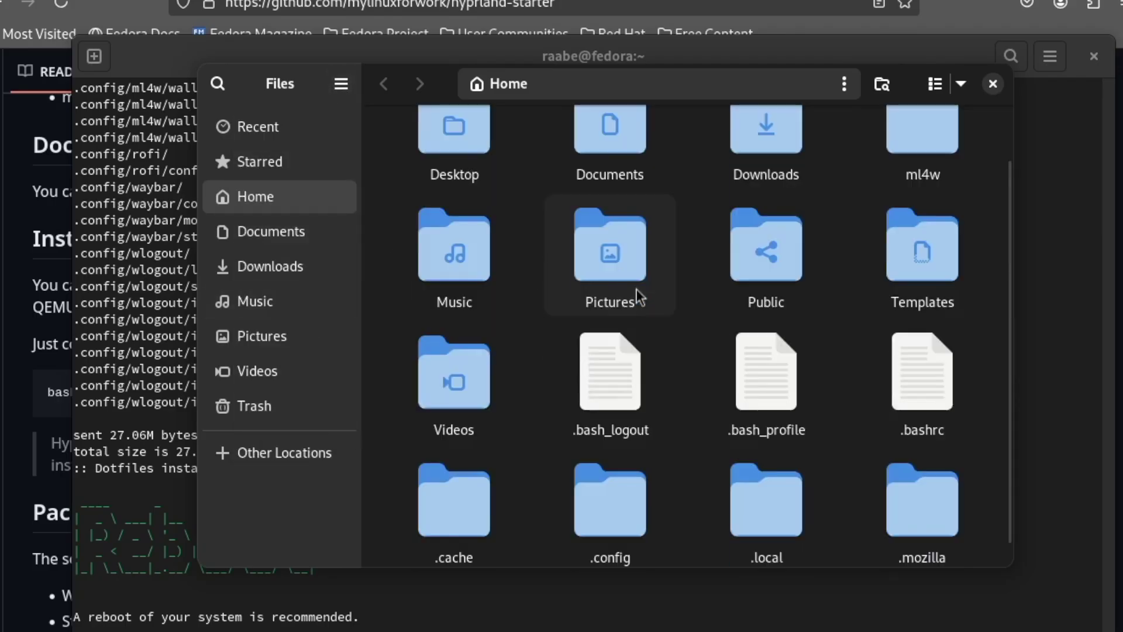
double_click(597, 539)
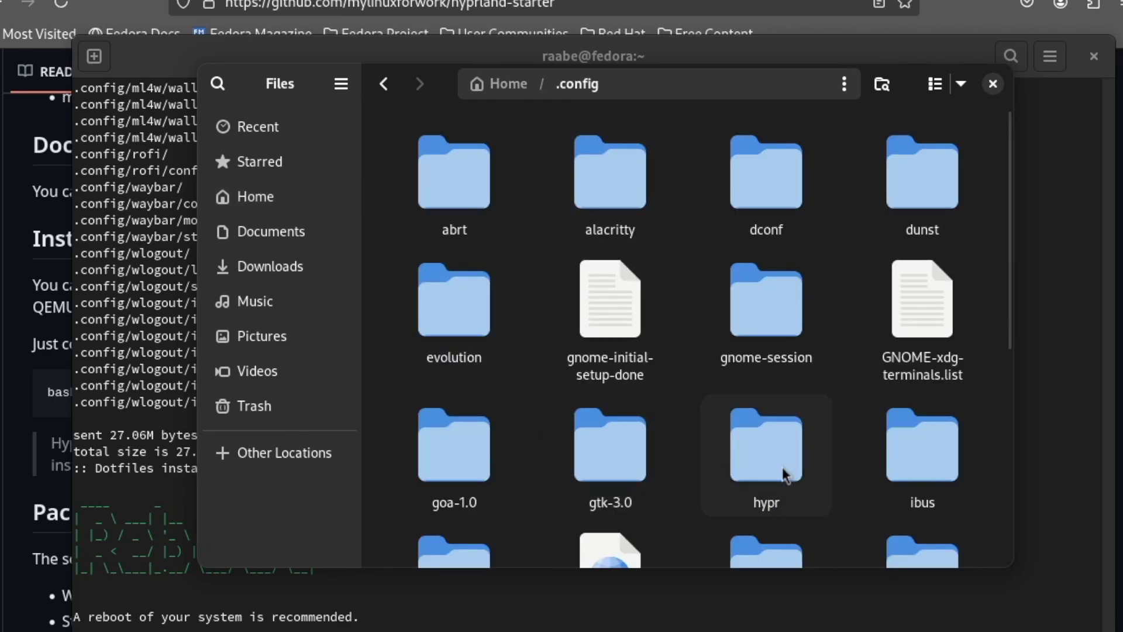
scroll(880, 417, down, 2)
scroll(836, 485, down, 1)
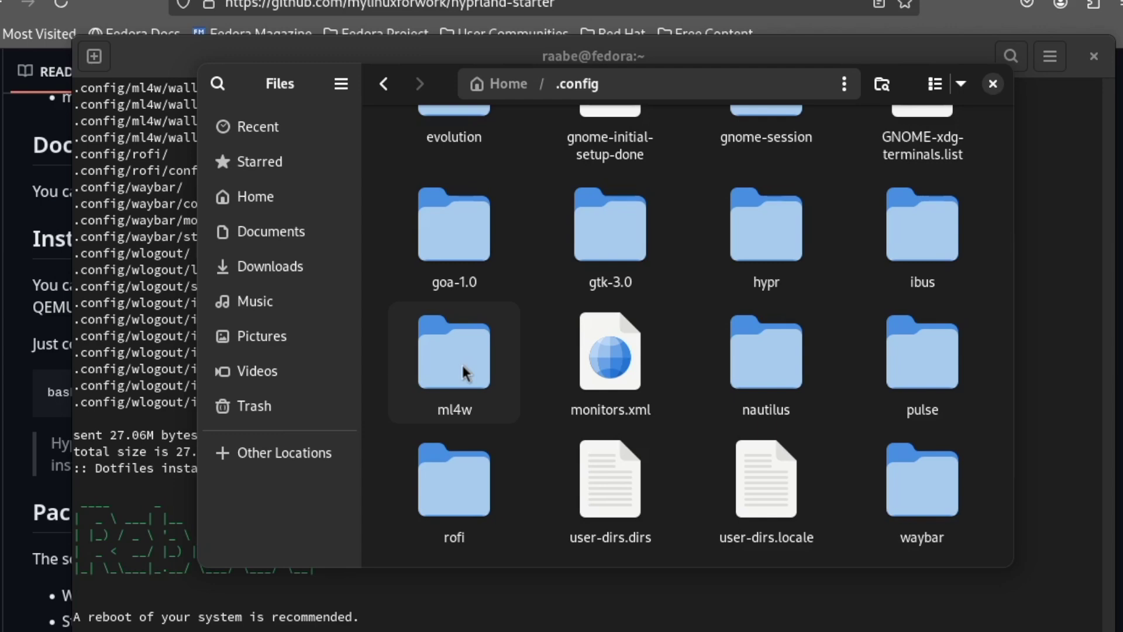
click(507, 87)
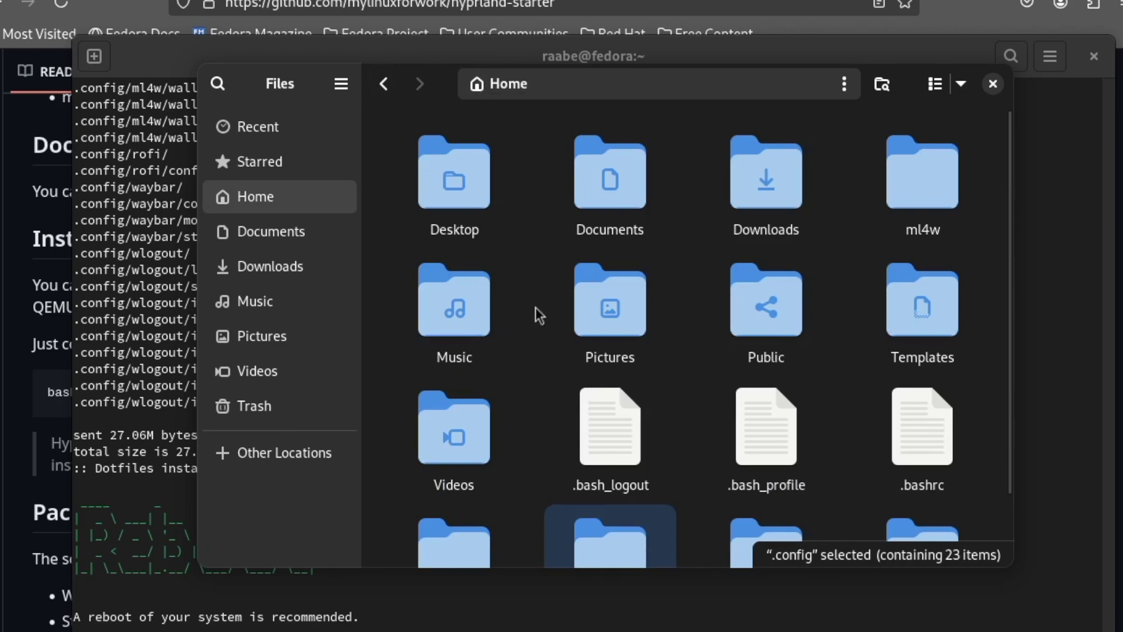
Step: Inspect the ml4w backup, archive and 1.0 subfolders, then bring the terminal forward
double_click(914, 186)
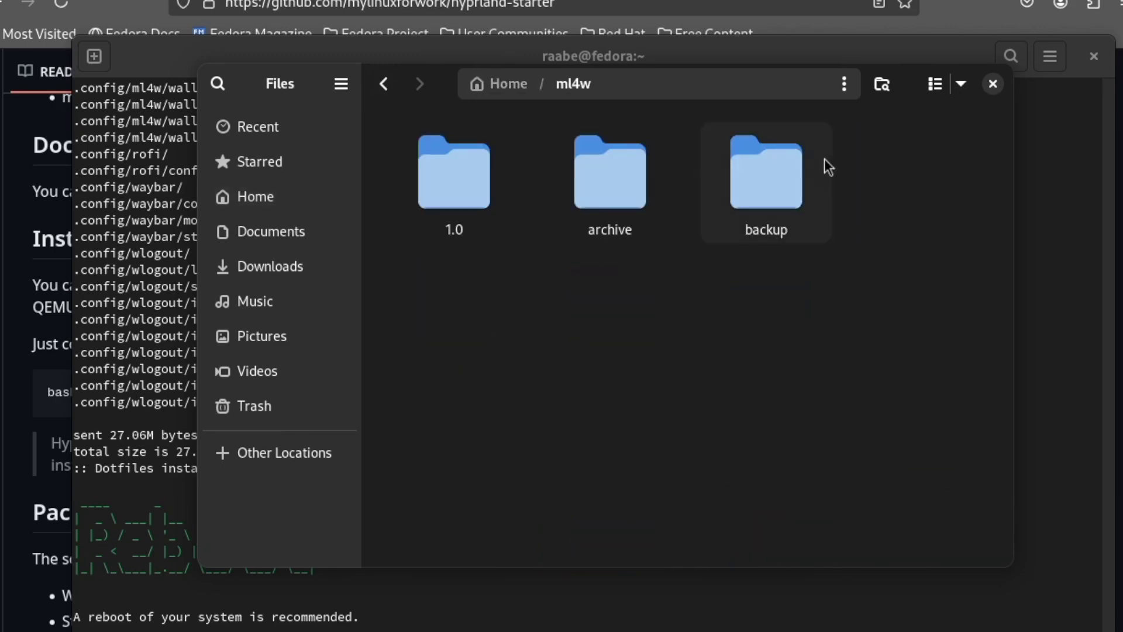
double_click(784, 186)
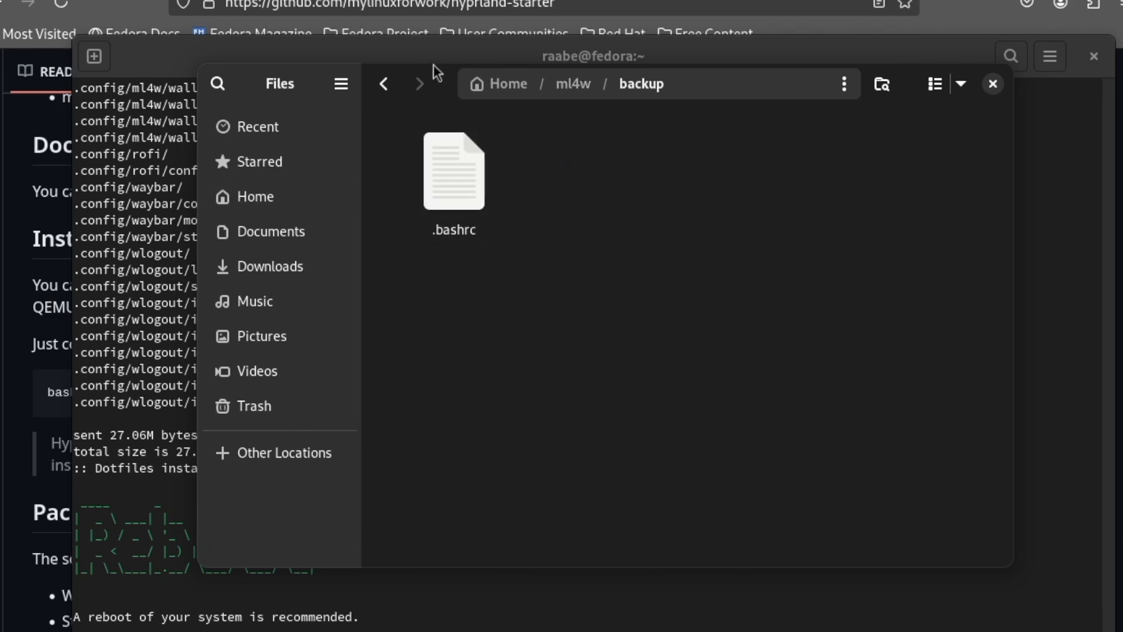
click(384, 84)
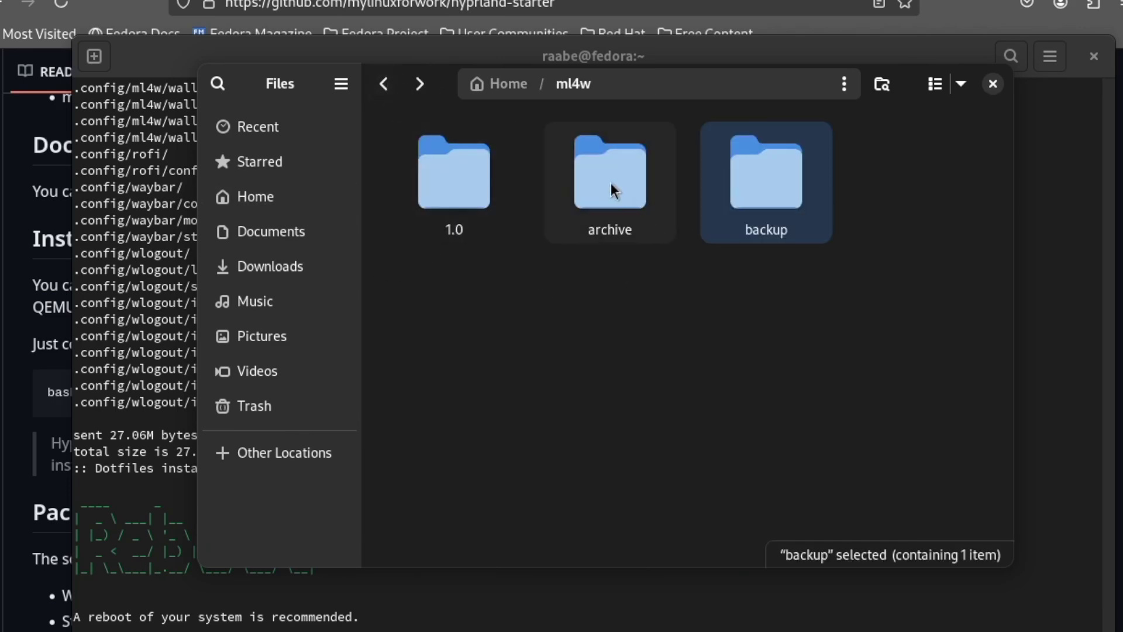
double_click(611, 182)
click(384, 83)
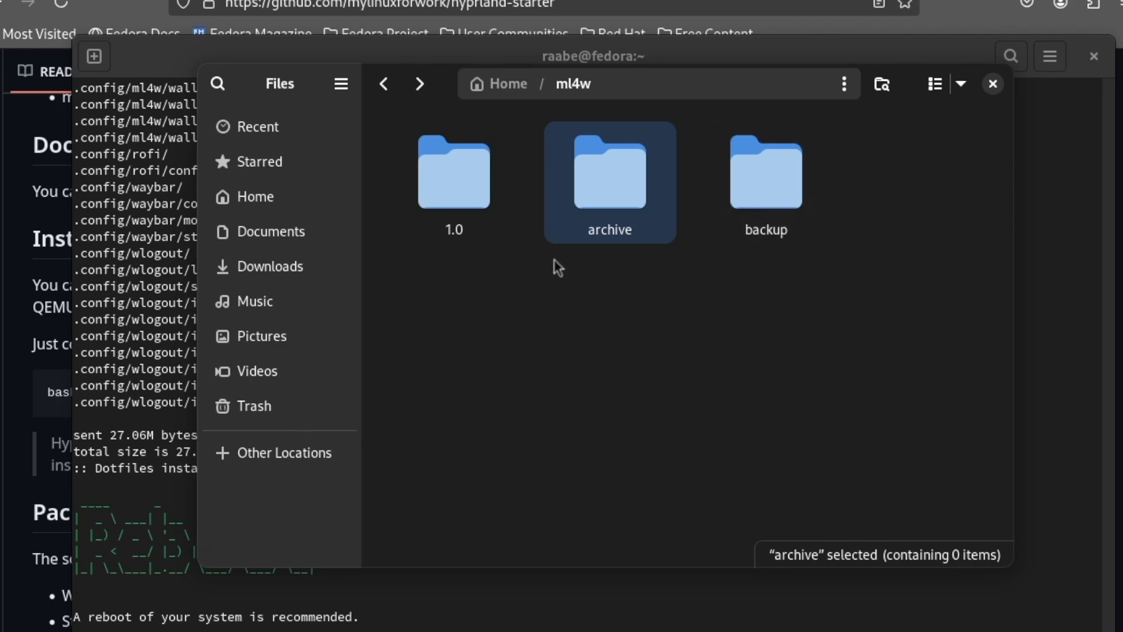
double_click(456, 176)
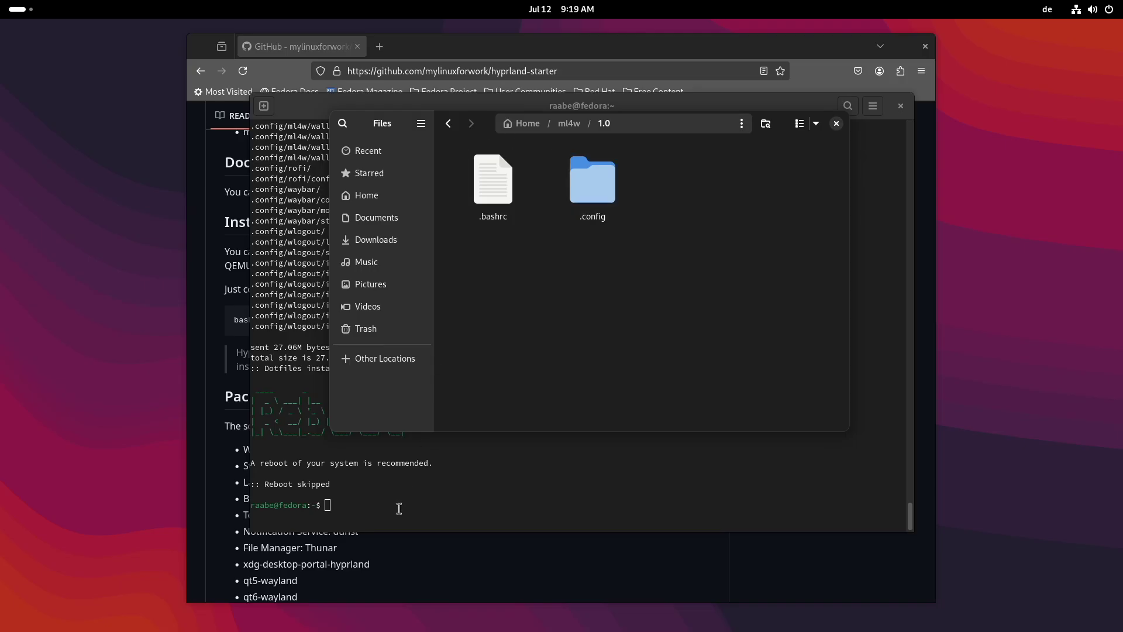
click(399, 507)
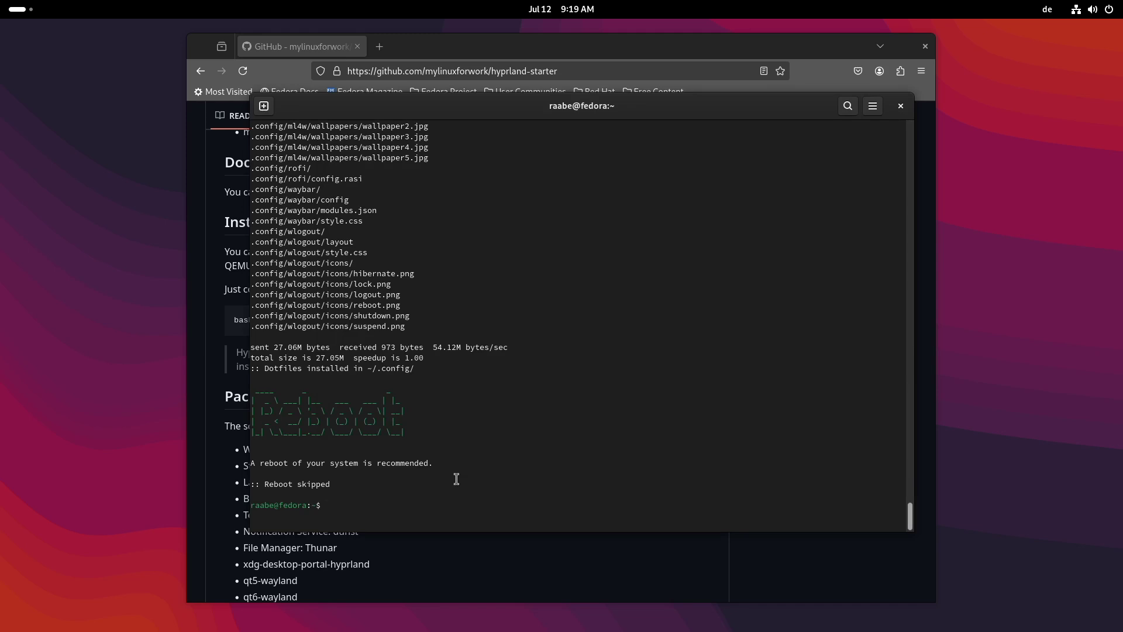
Step: Log out of GNOME, then select the user and the Hyprland session at the GDM login screen
click(1106, 13)
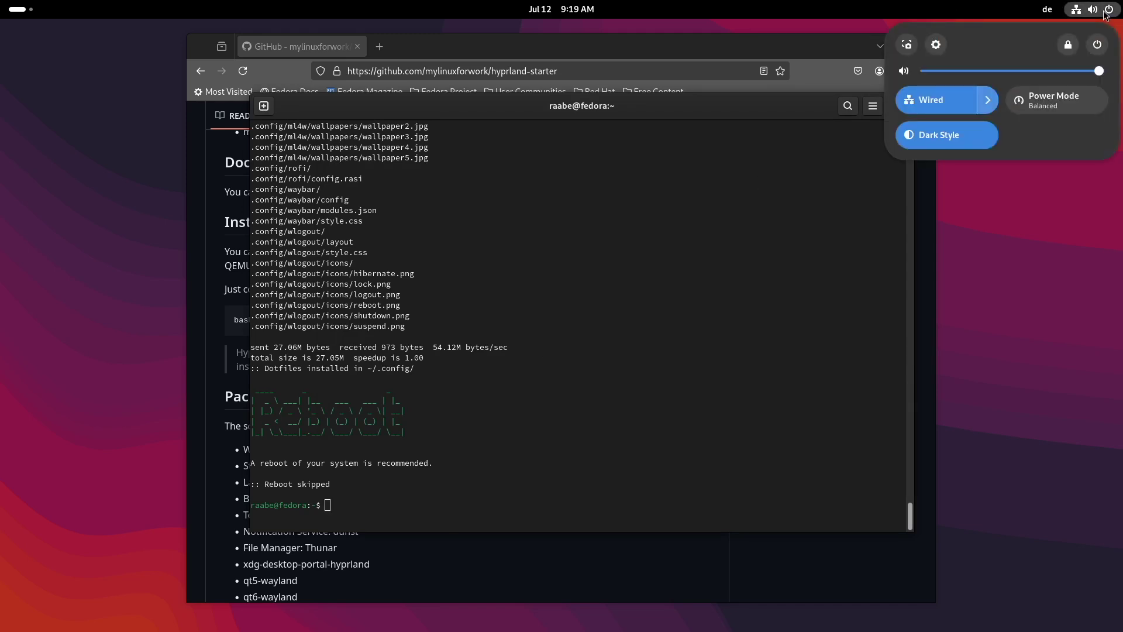
click(1098, 45)
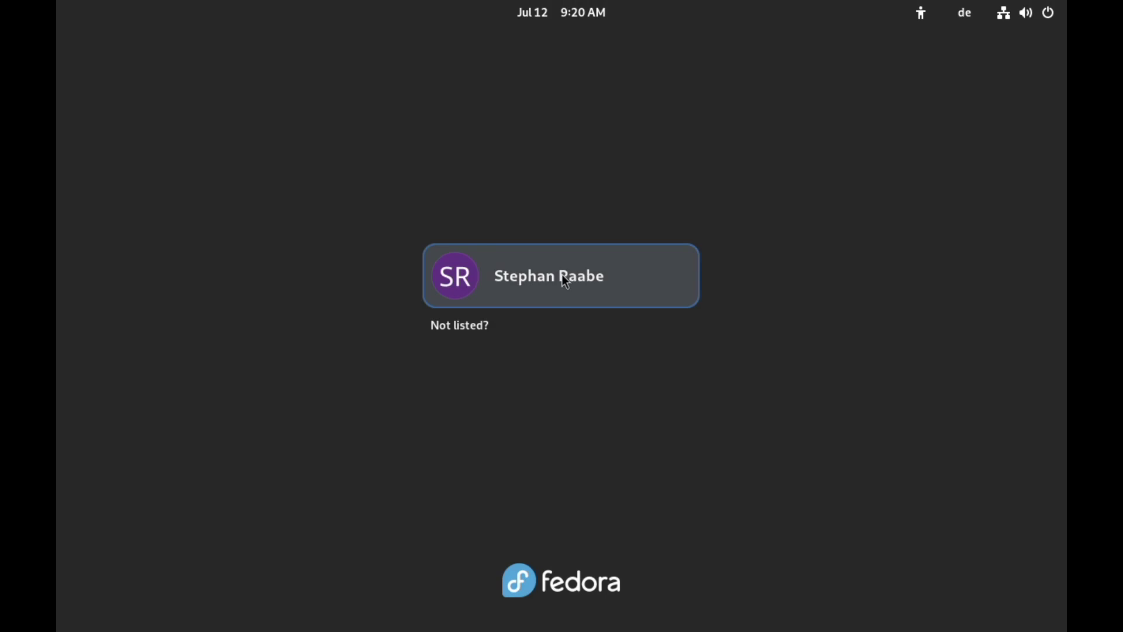
click(561, 275)
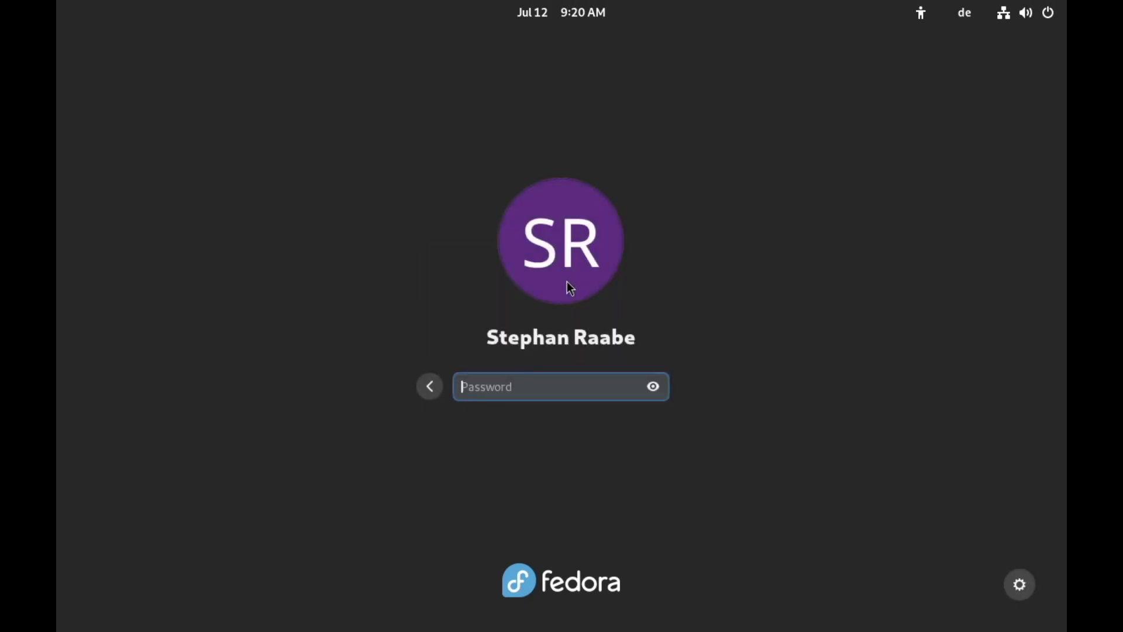
click(1019, 585)
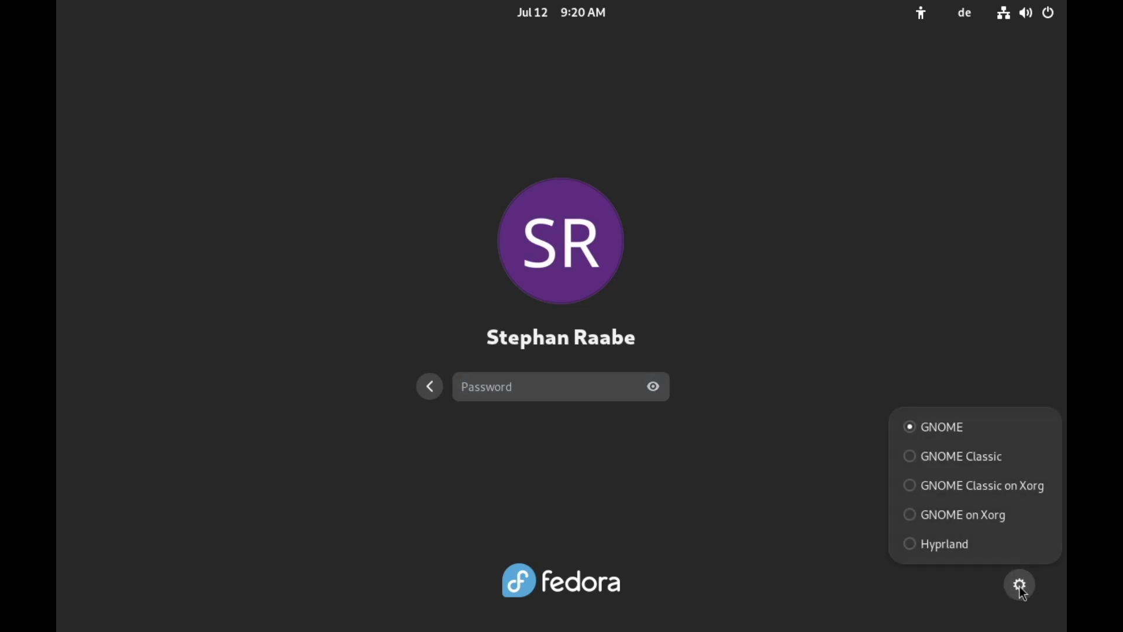
click(946, 547)
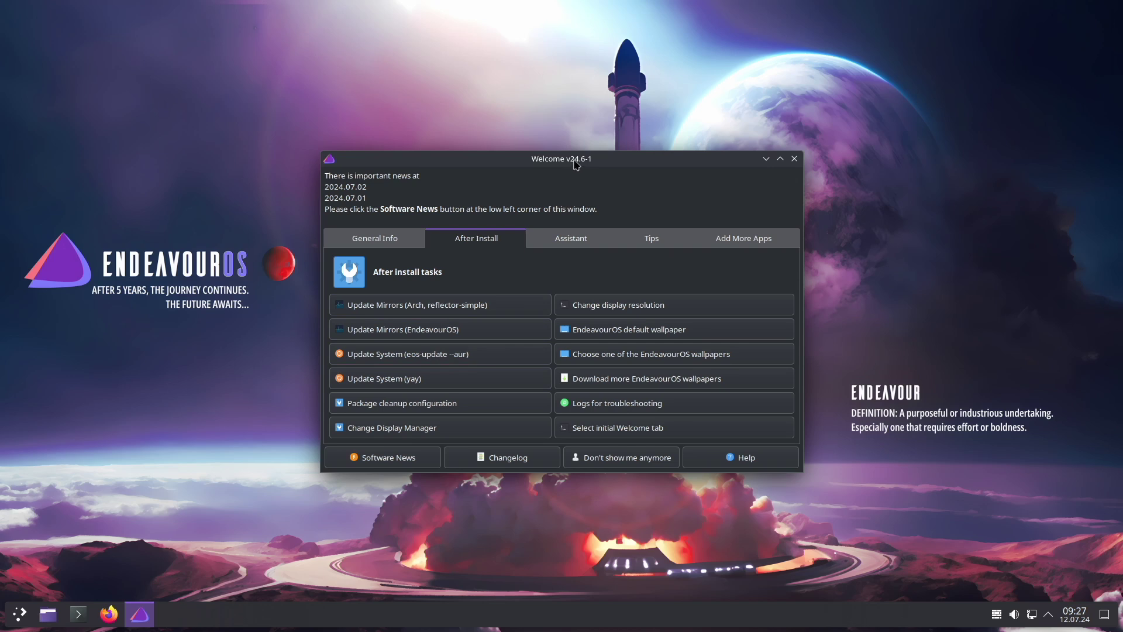
Step: Close the EndeavourOS Welcome window and open github.com/mylinuxforwork/hyprland-starter in Firefox
click(795, 159)
click(109, 614)
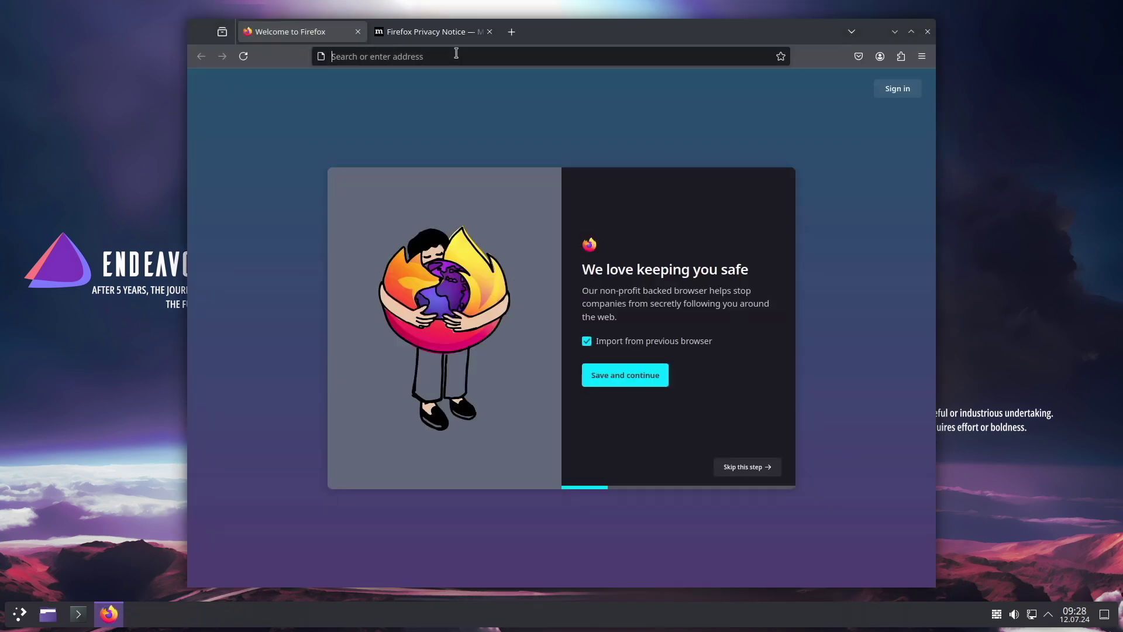
click(459, 53)
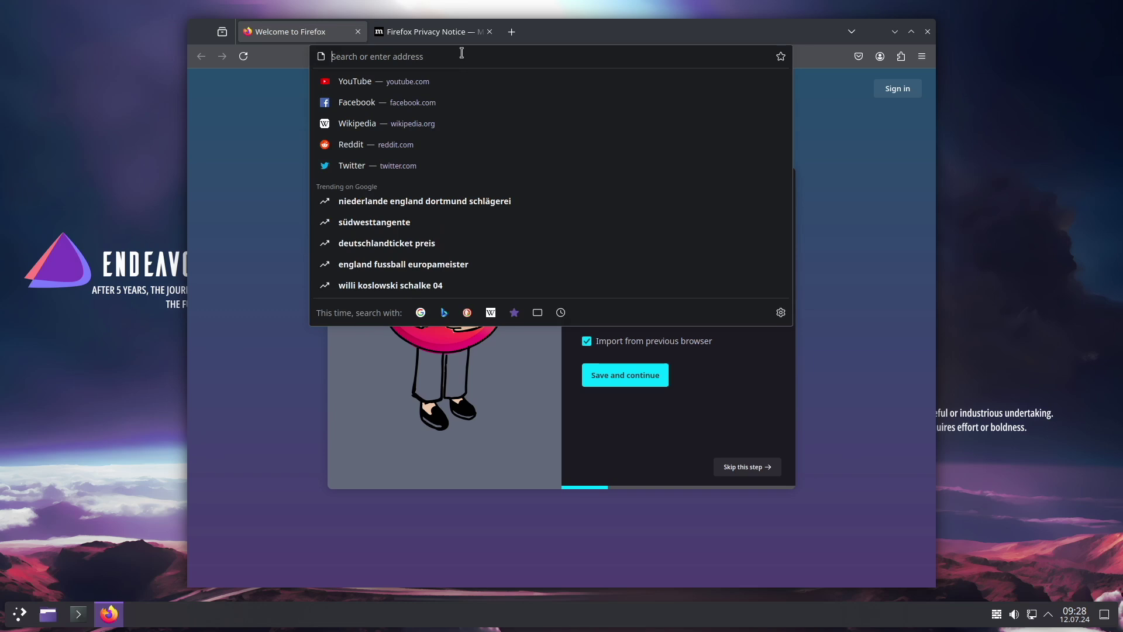
text(github.com)
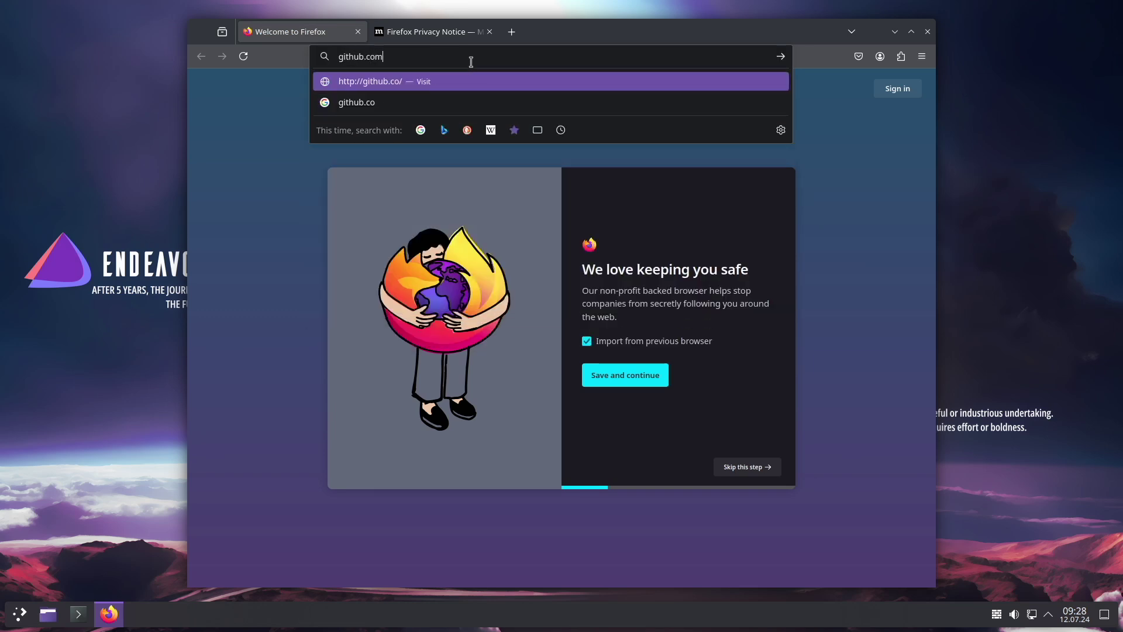
text(/mylin)
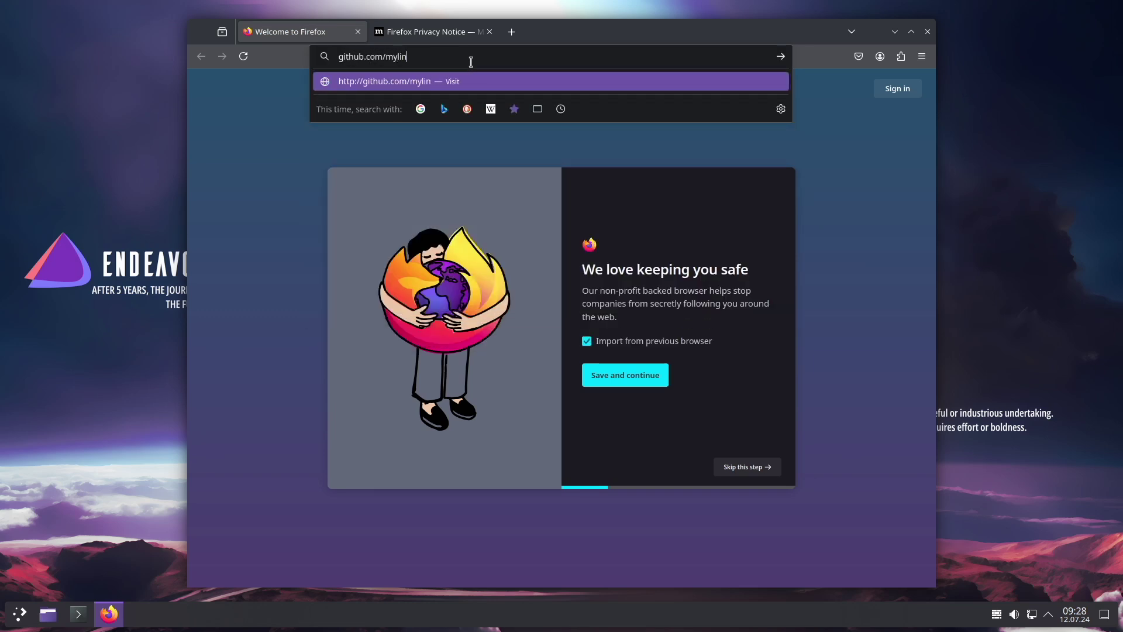
text(uxforwor)
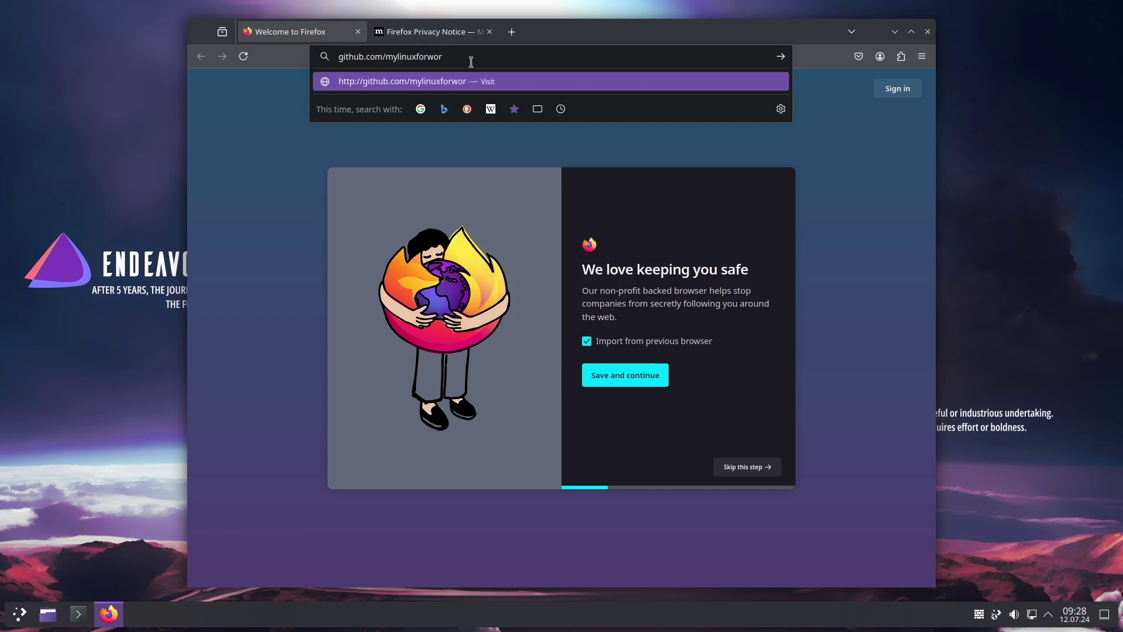
text(k/hyprland-starter)
key(Return)
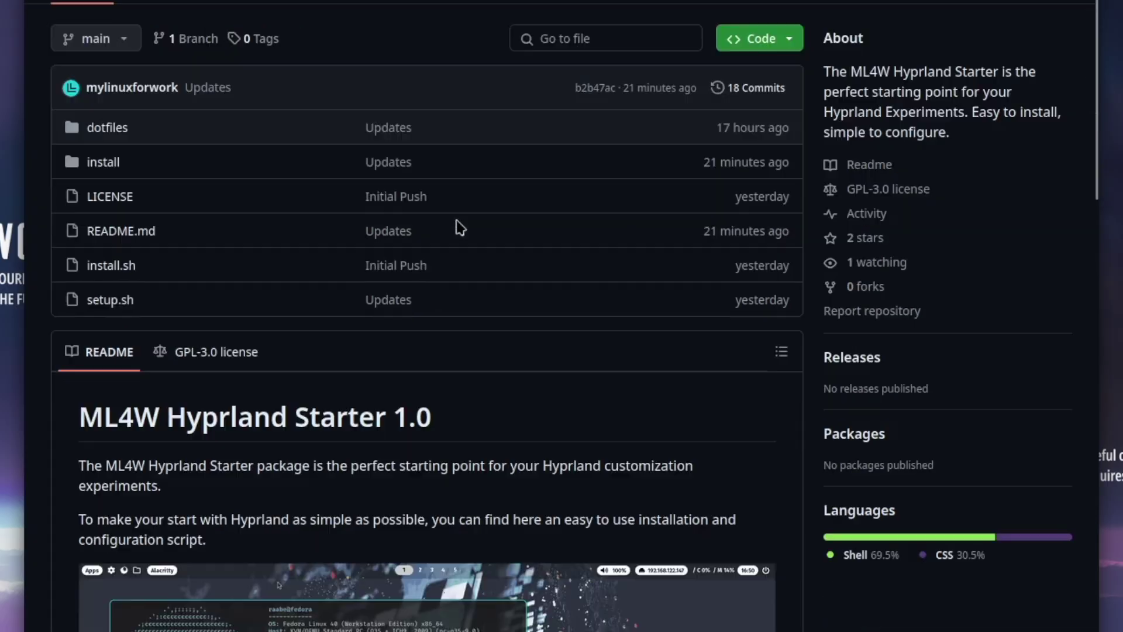
Step: Copy the bash setup command from the README's Installation section
scroll(460, 228, down, 15)
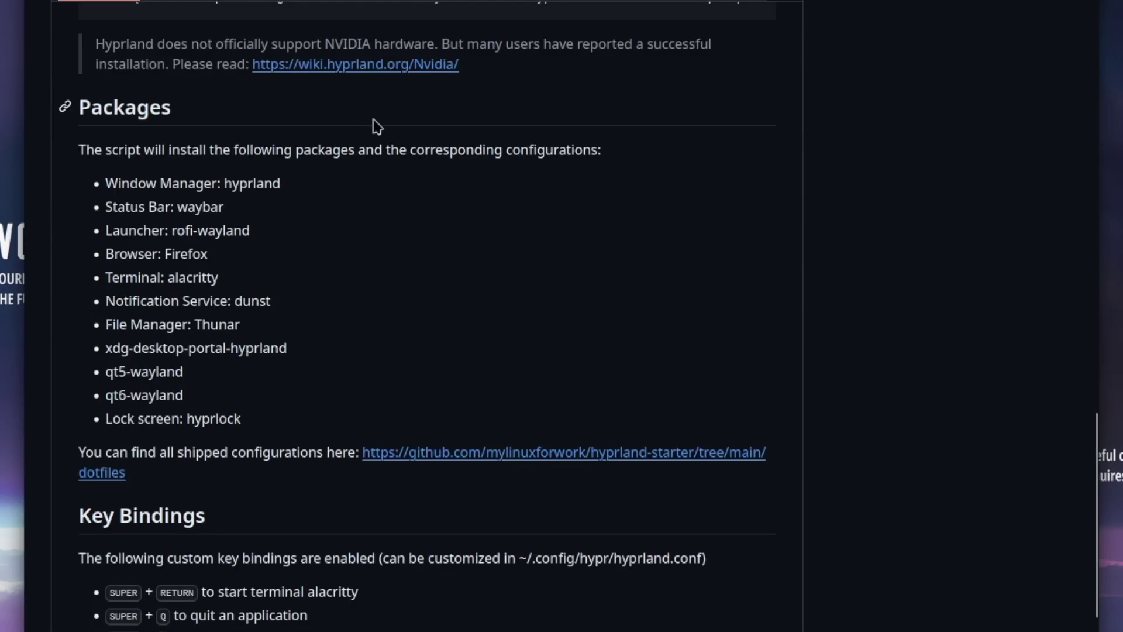
scroll(375, 176, up, 8)
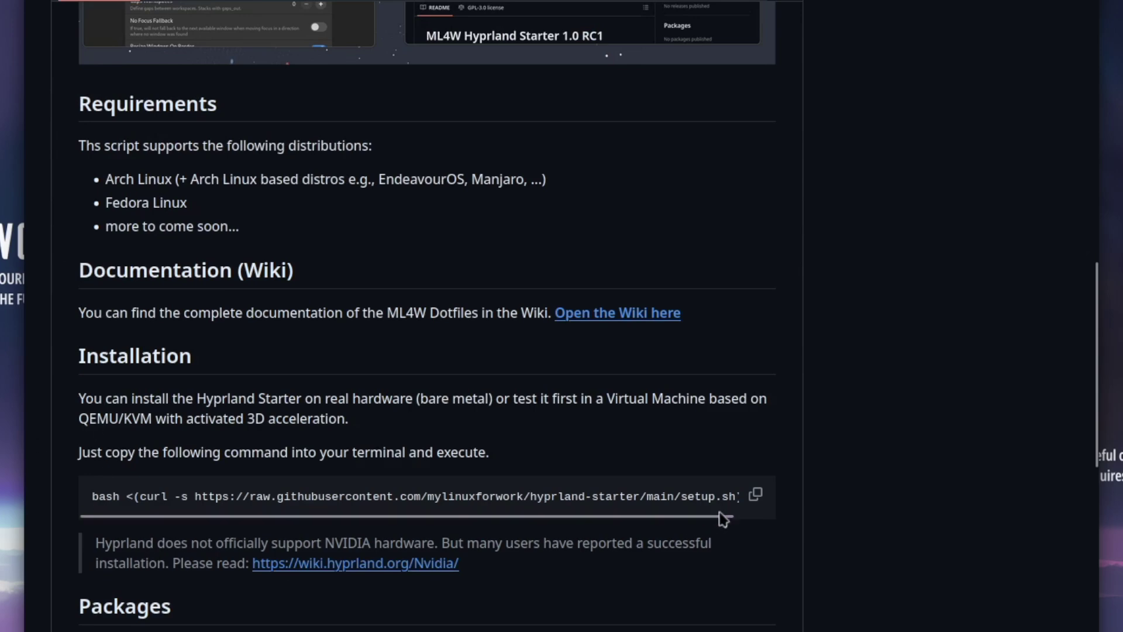
click(755, 495)
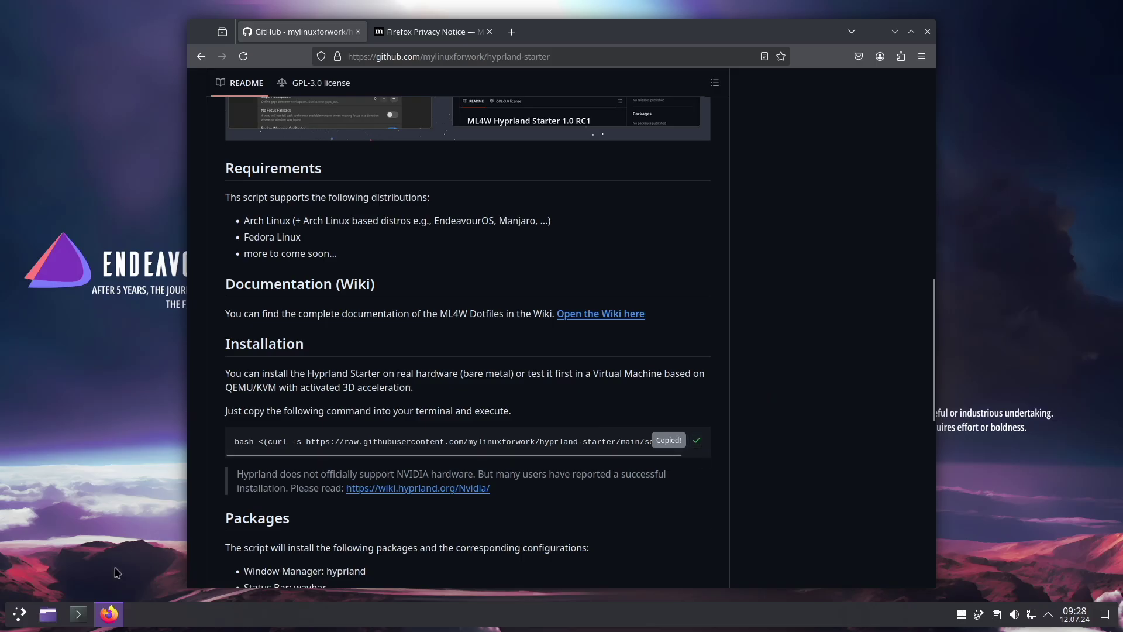
Step: Paste and run the setup command in Konsole, answering y and submitting the sudo password
click(77, 613)
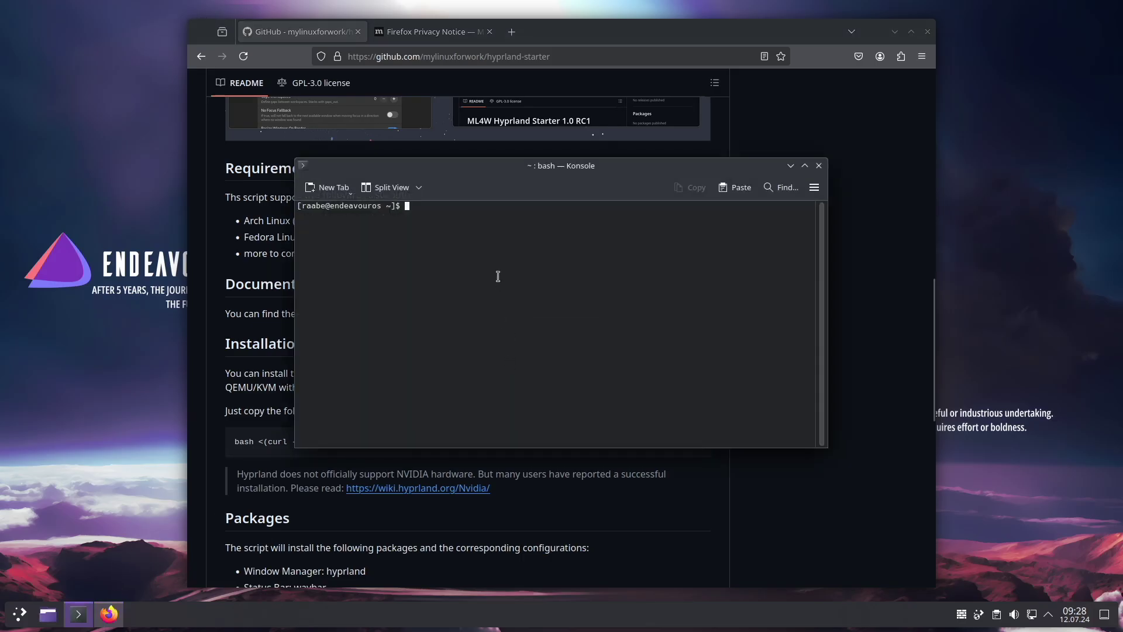
key(ctrl+shift+v)
key(Return)
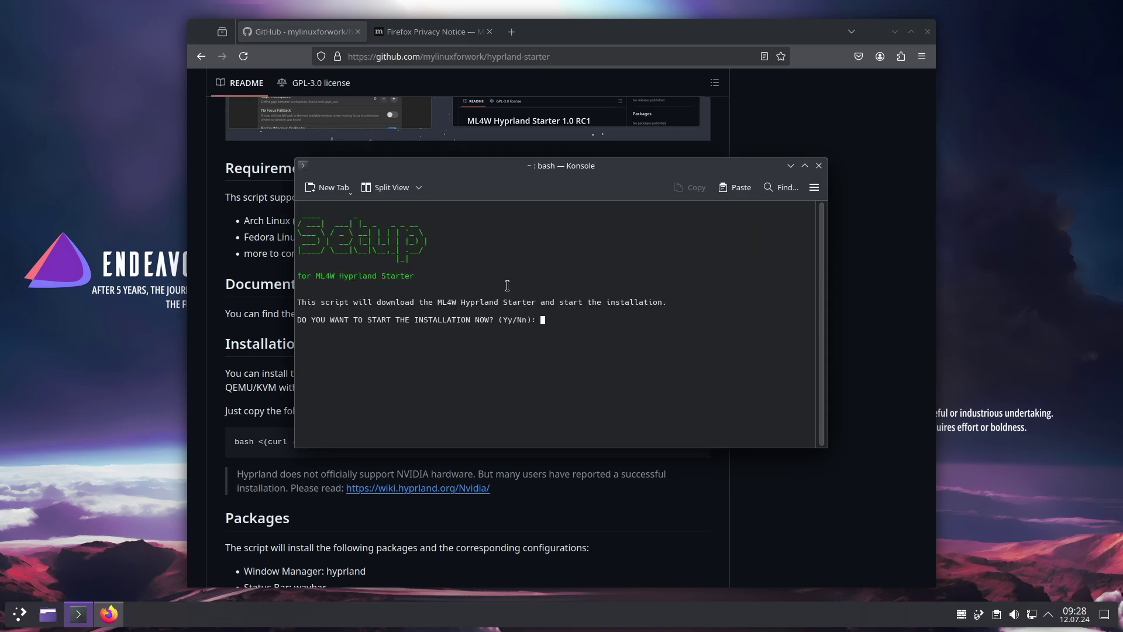
text(y)
key(Return)
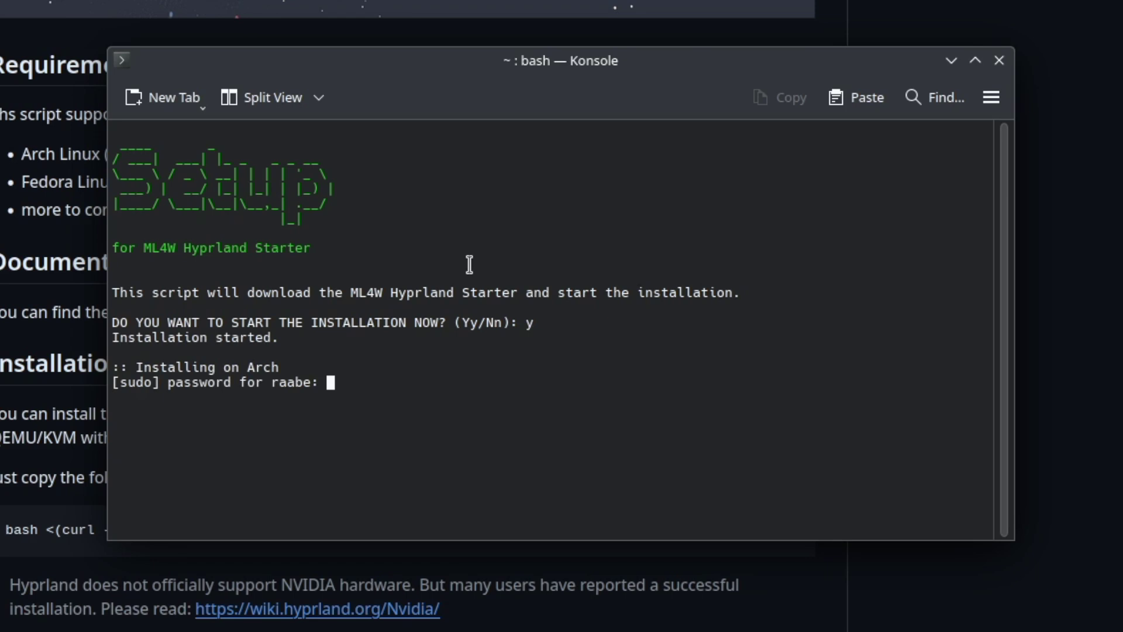
key(Return)
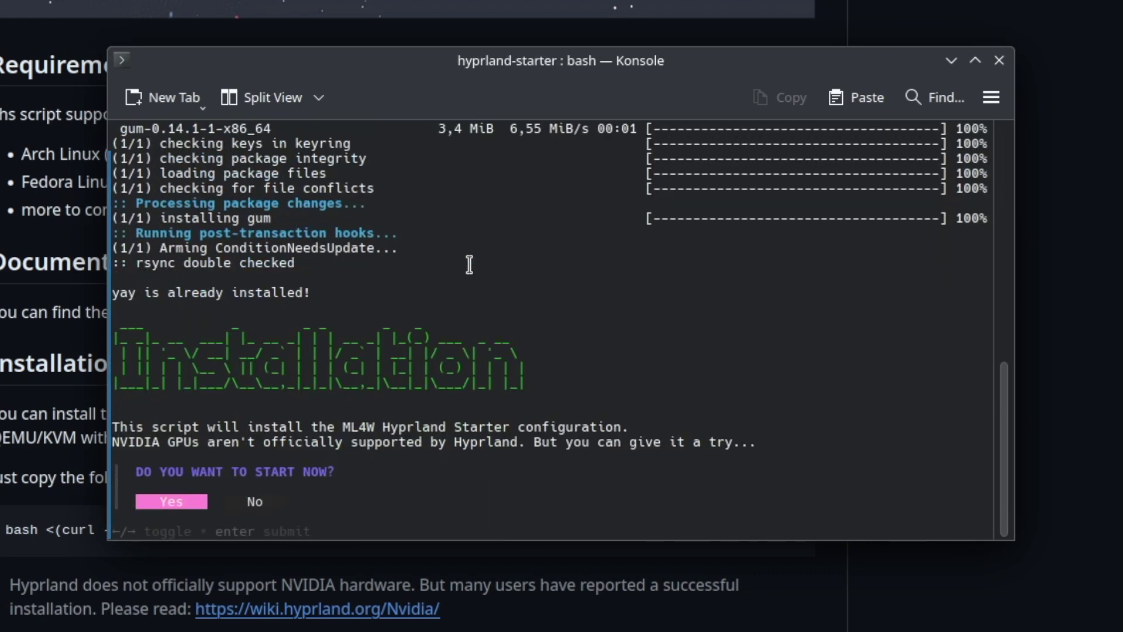
key(Return)
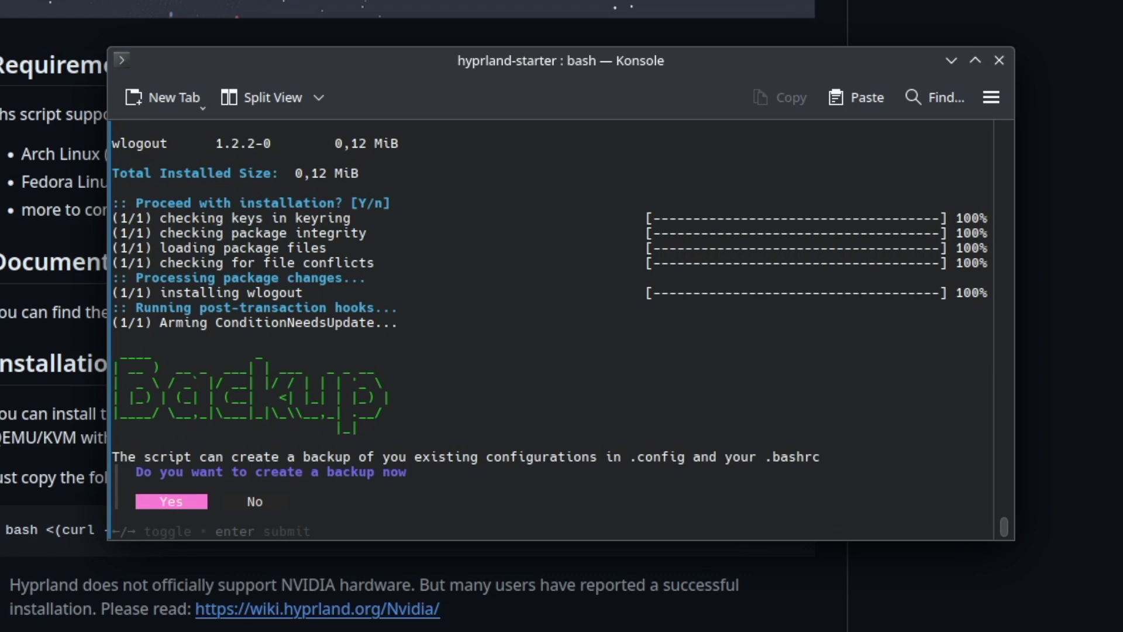
Step: Back up existing configs, choose de keyboard layout and 1920x1080 resolution, then reboot
key(Return)
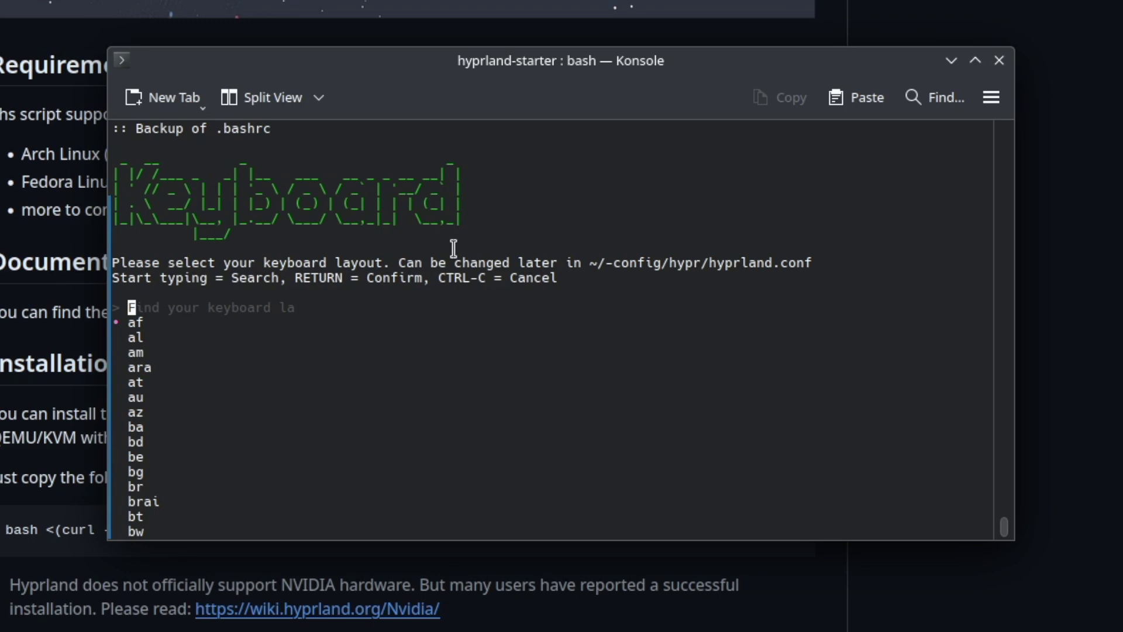
text(de)
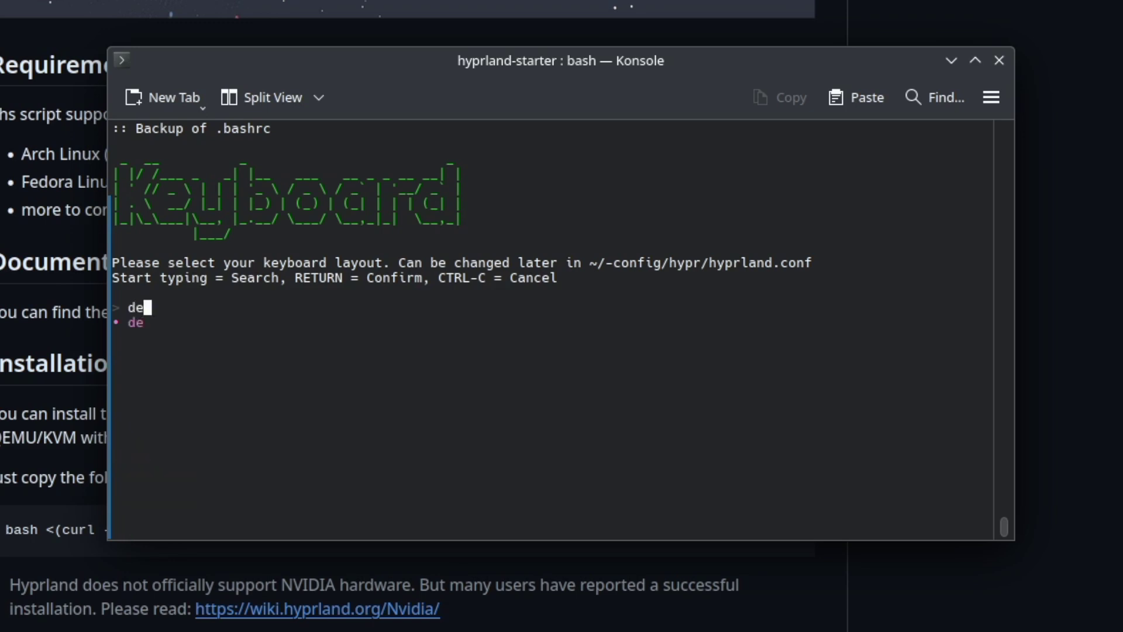
key(Return)
key(Down)
key(Down)
key(Down)
key(Down)
key(Down)
key(Down)
key(Down)
key(Down)
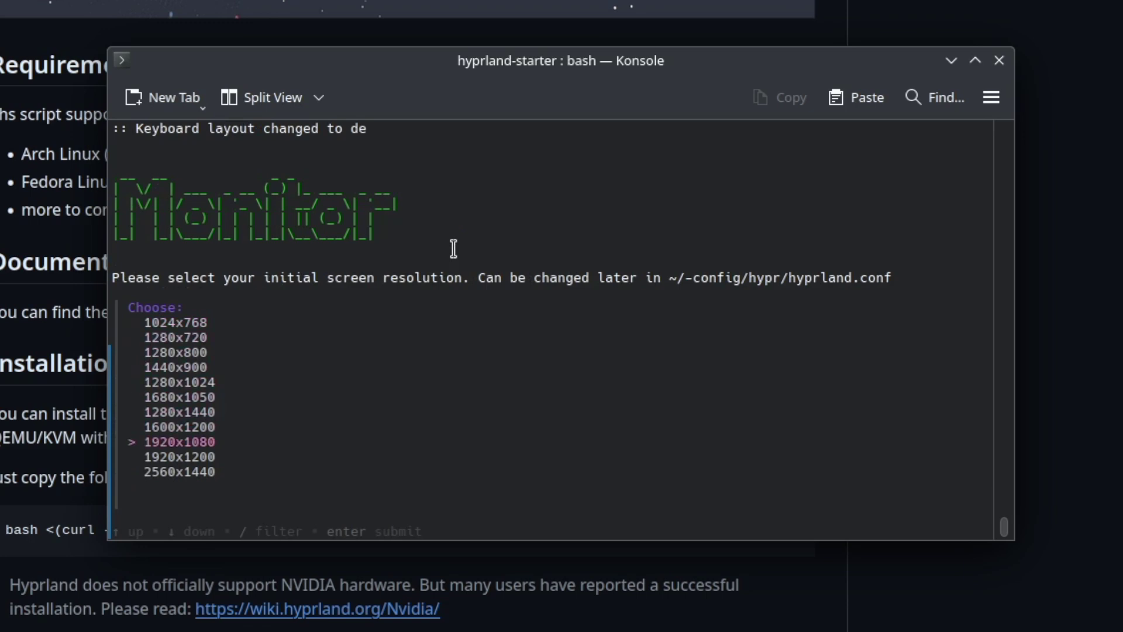
key(Return)
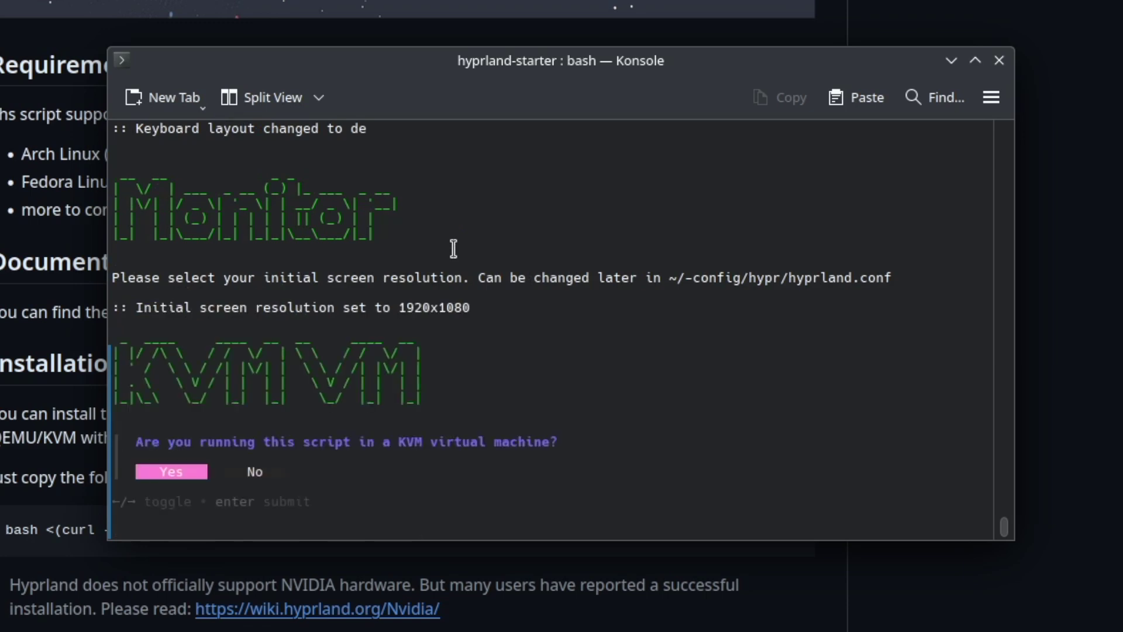
key(Return)
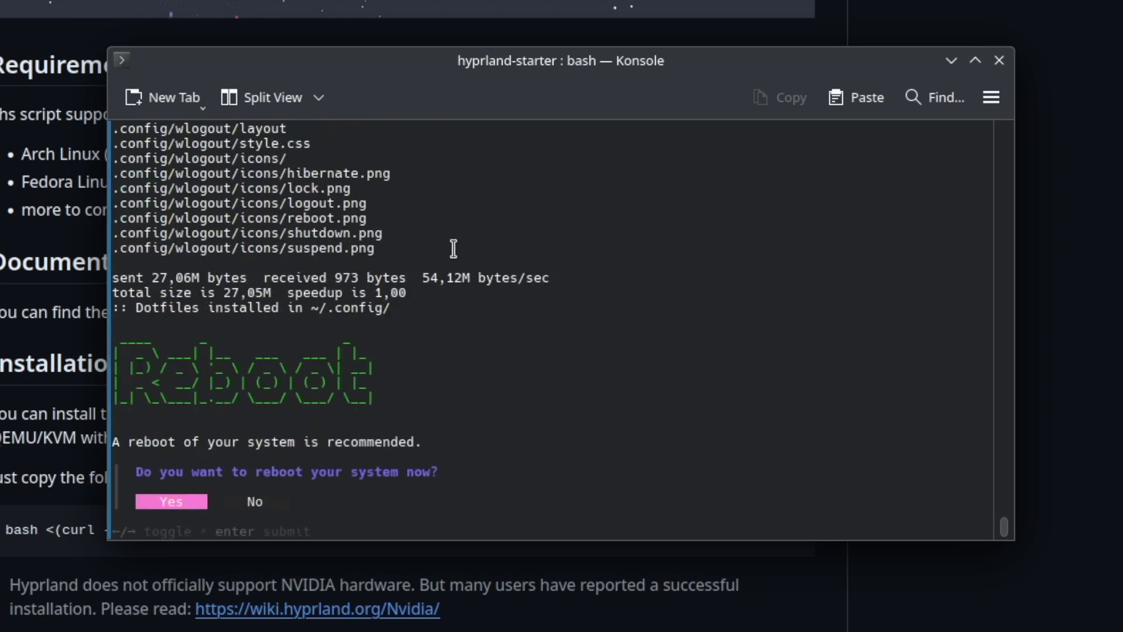
key(Return)
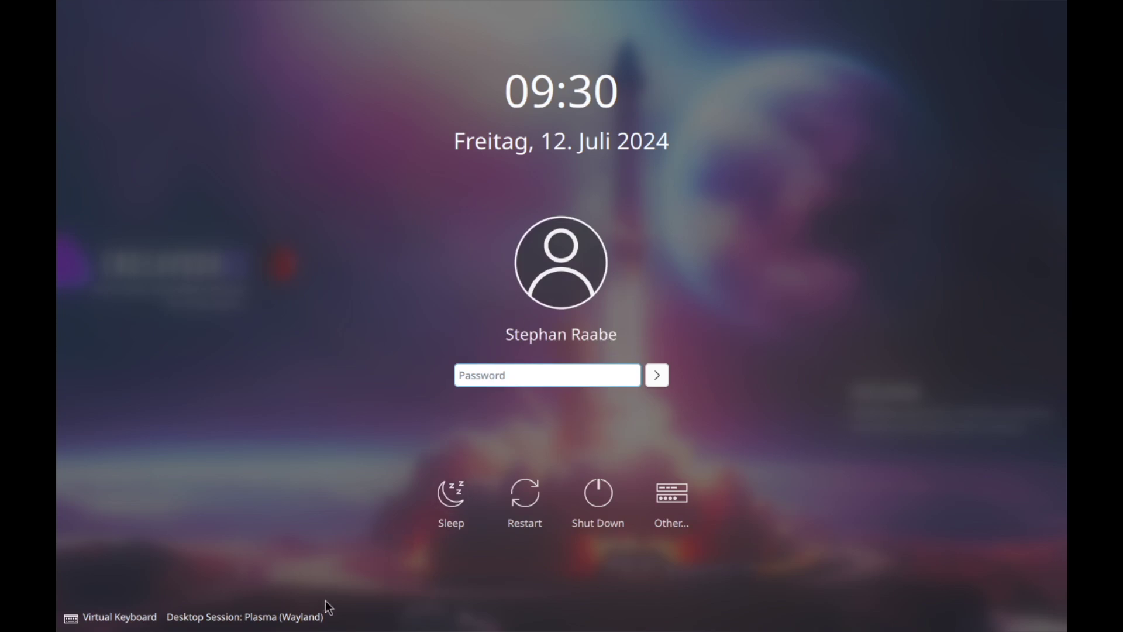
Step: Choose Hyprland as the SDDM desktop session and log in with the account password
click(301, 622)
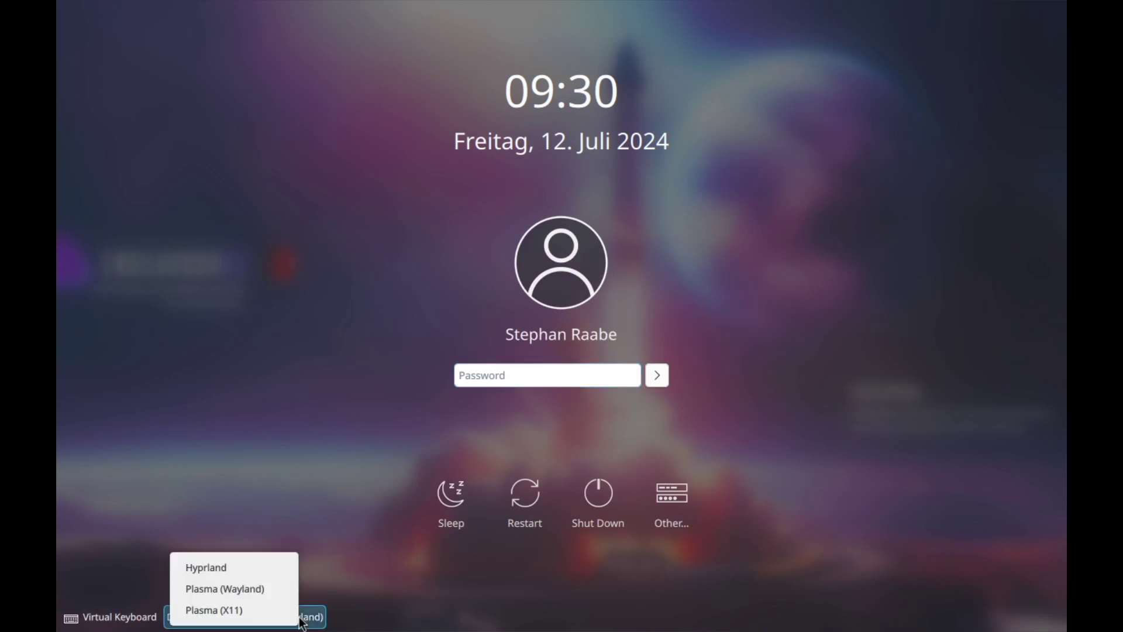
click(259, 570)
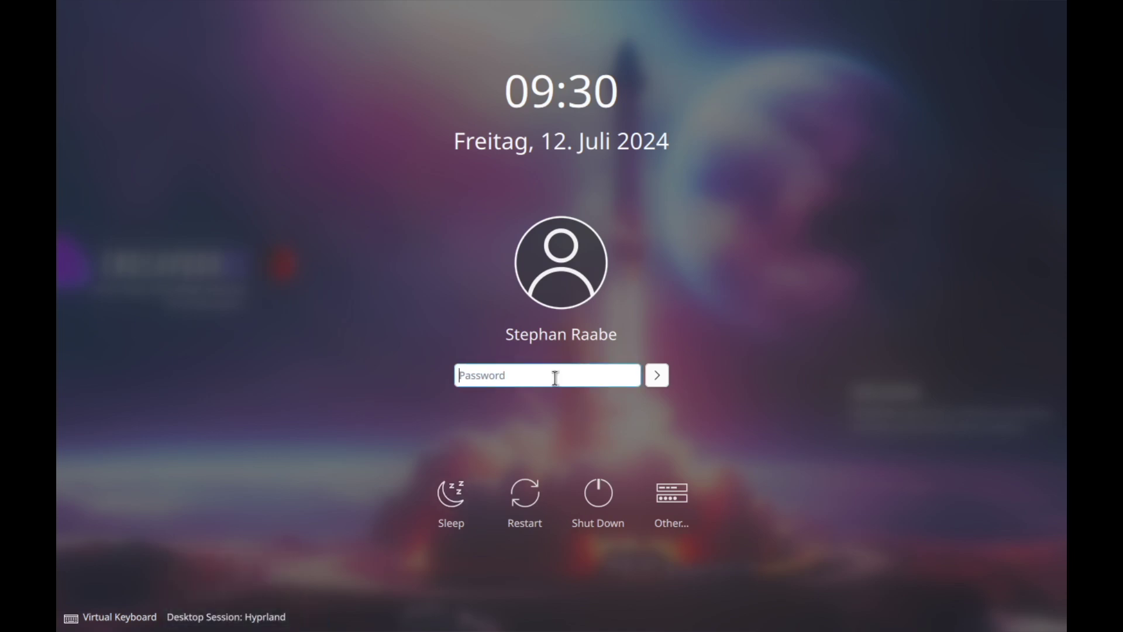
text(******)
key(Return)
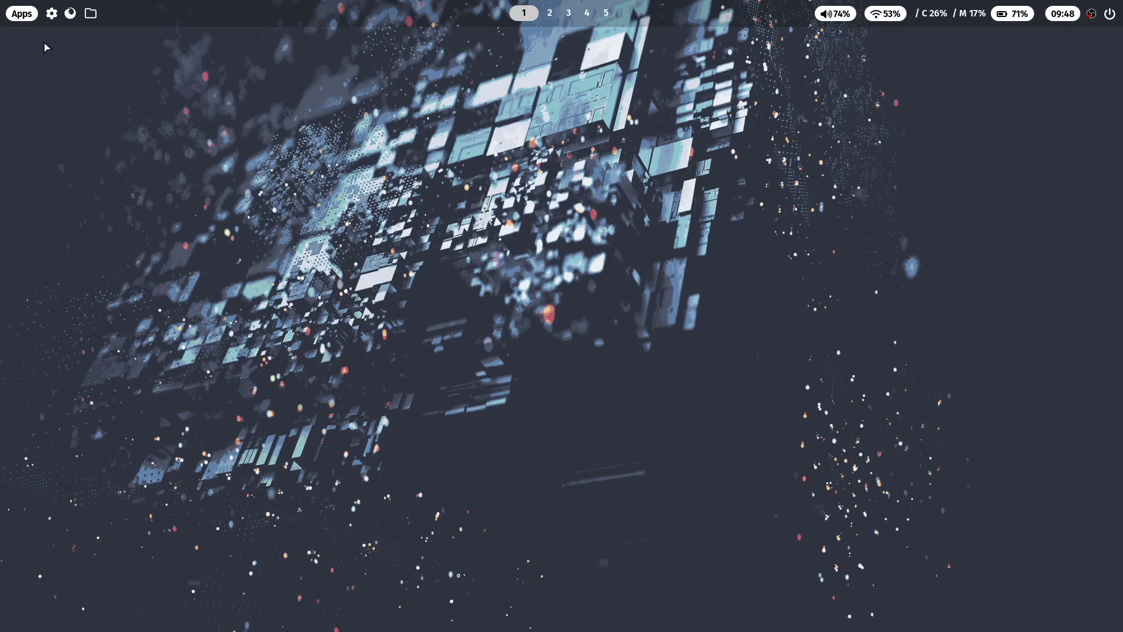
Step: Open the Waybar Apps launcher and close it again with Escape
click(23, 16)
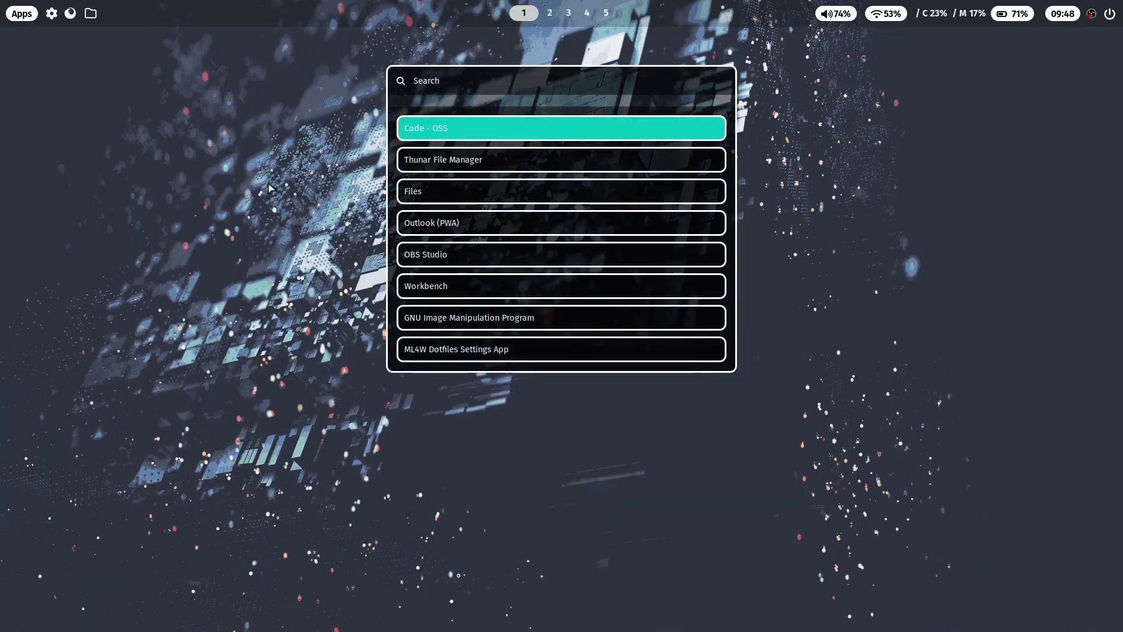
key(Escape)
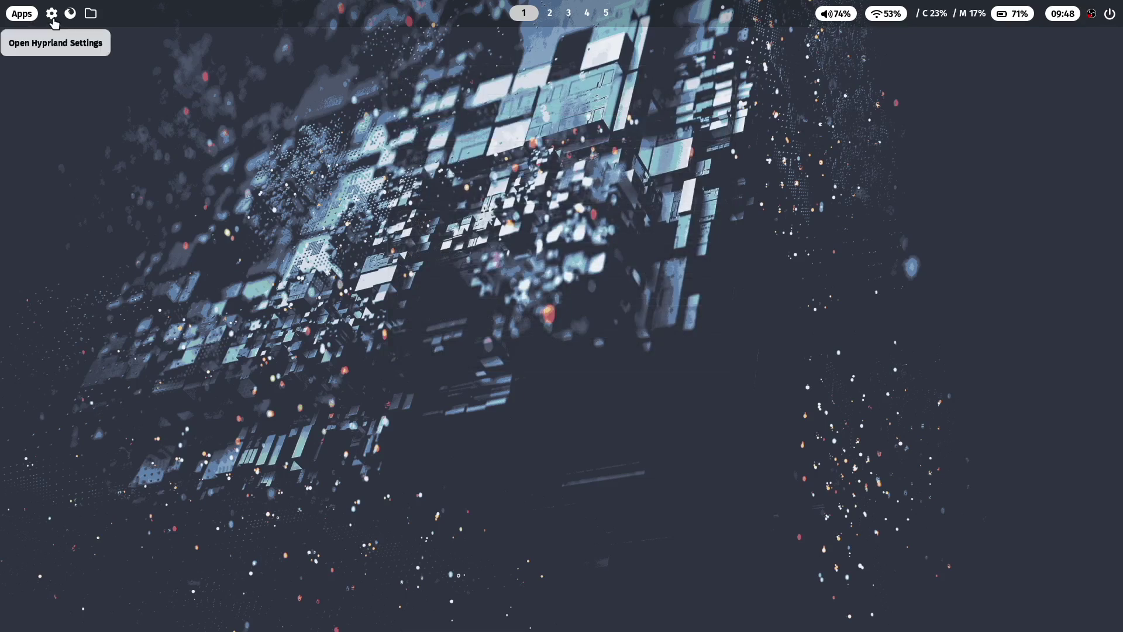
Step: In Hyprland Settings, remove window borders, set inner gaps to 11 and outer gaps to 32
click(52, 13)
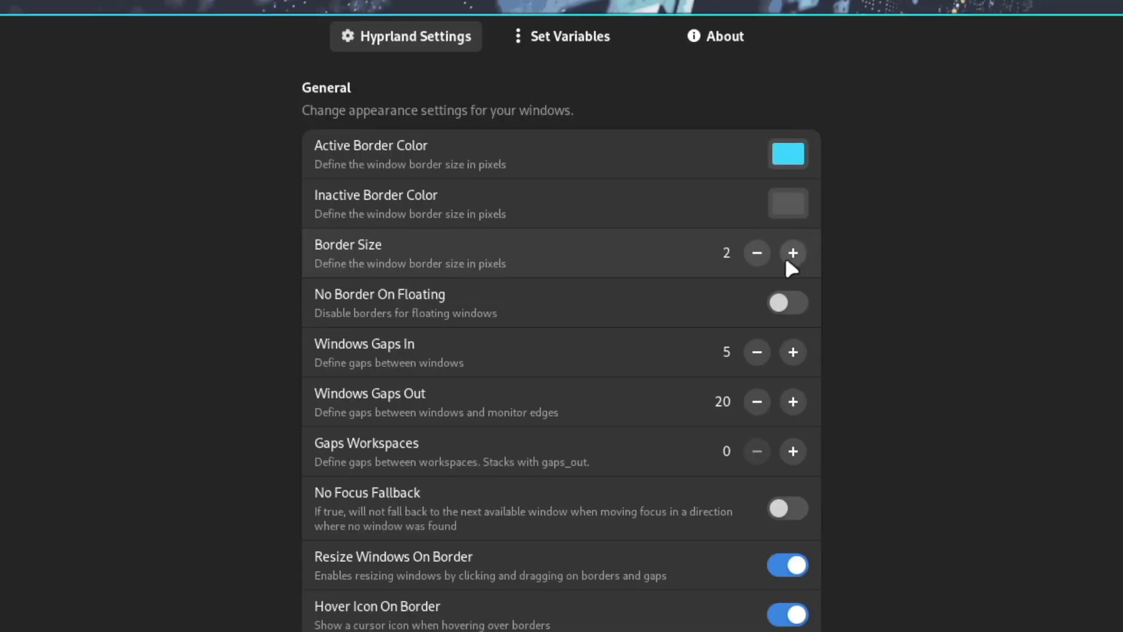
click(761, 255)
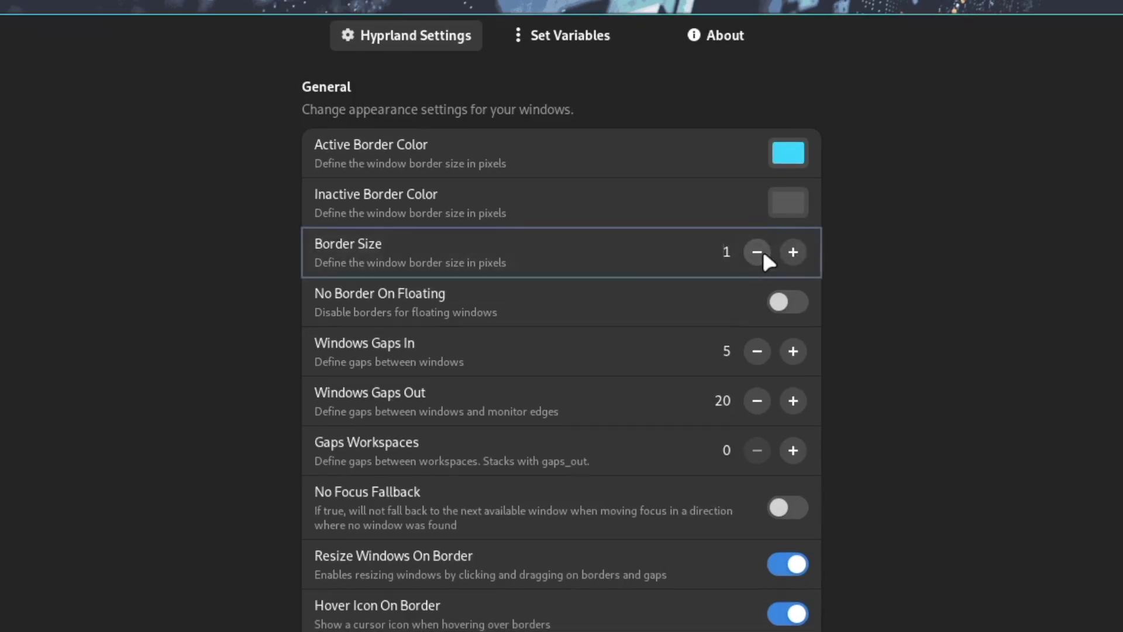
click(761, 255)
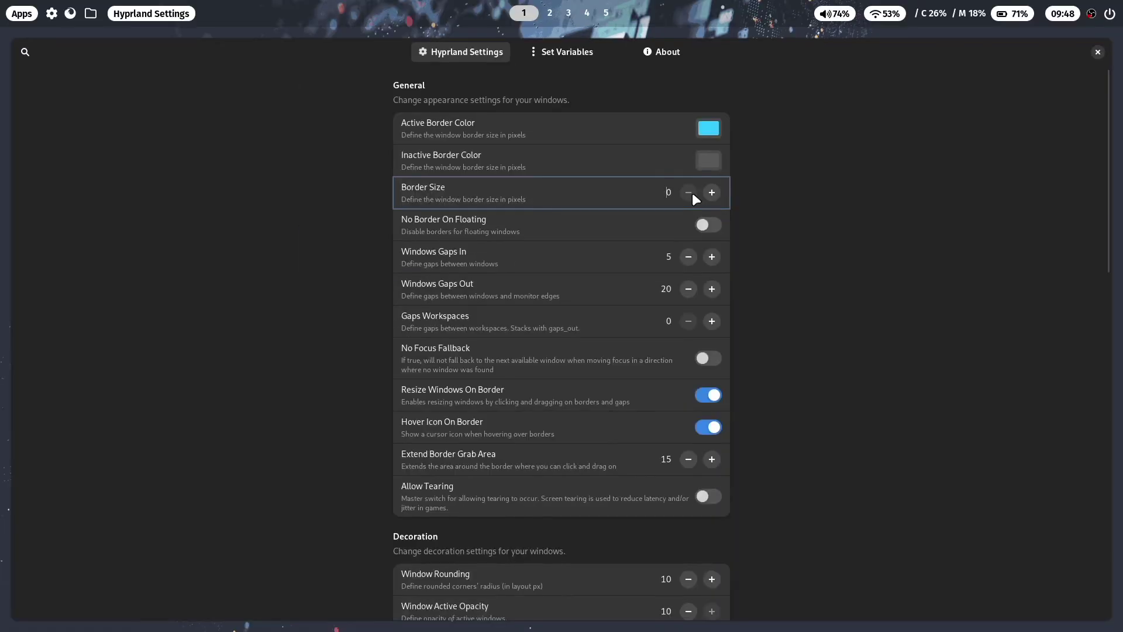
click(712, 257)
click(712, 257)
click(712, 257)
click(712, 258)
click(712, 257)
click(712, 257)
click(712, 289)
click(712, 289)
click(712, 289)
click(712, 289)
click(712, 289)
click(712, 289)
click(712, 292)
click(712, 292)
click(712, 292)
click(711, 292)
click(712, 292)
click(712, 292)
key(super+Return)
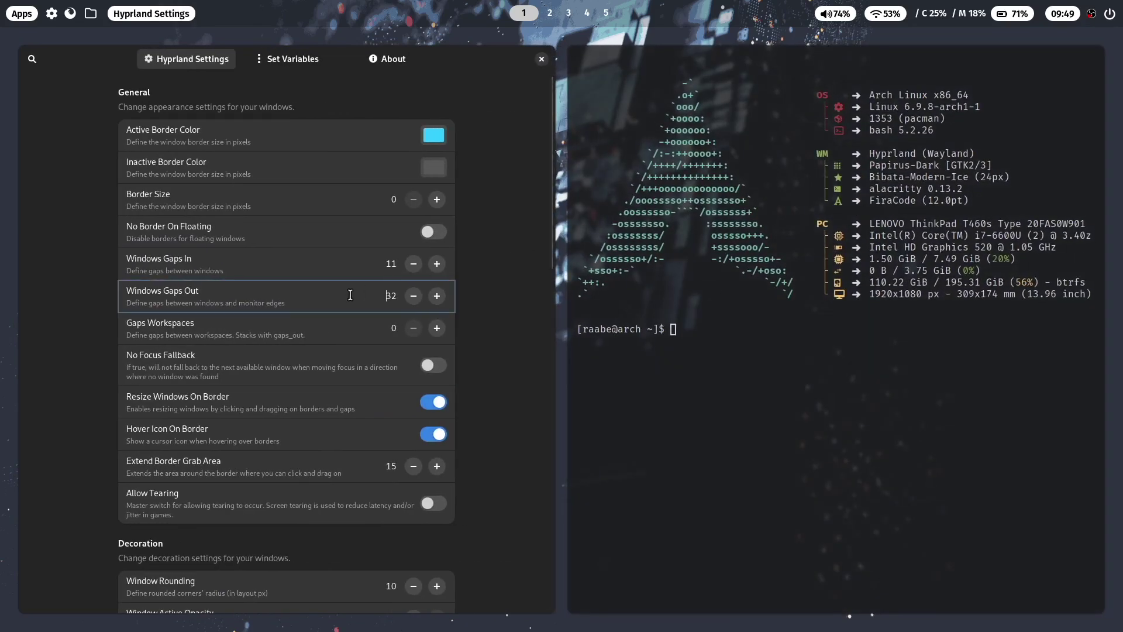
Step: Lower Window Inactive Opacity to 8, restore Active Opacity to 10, and close Hyprland Settings
scroll(350, 294, down, 5)
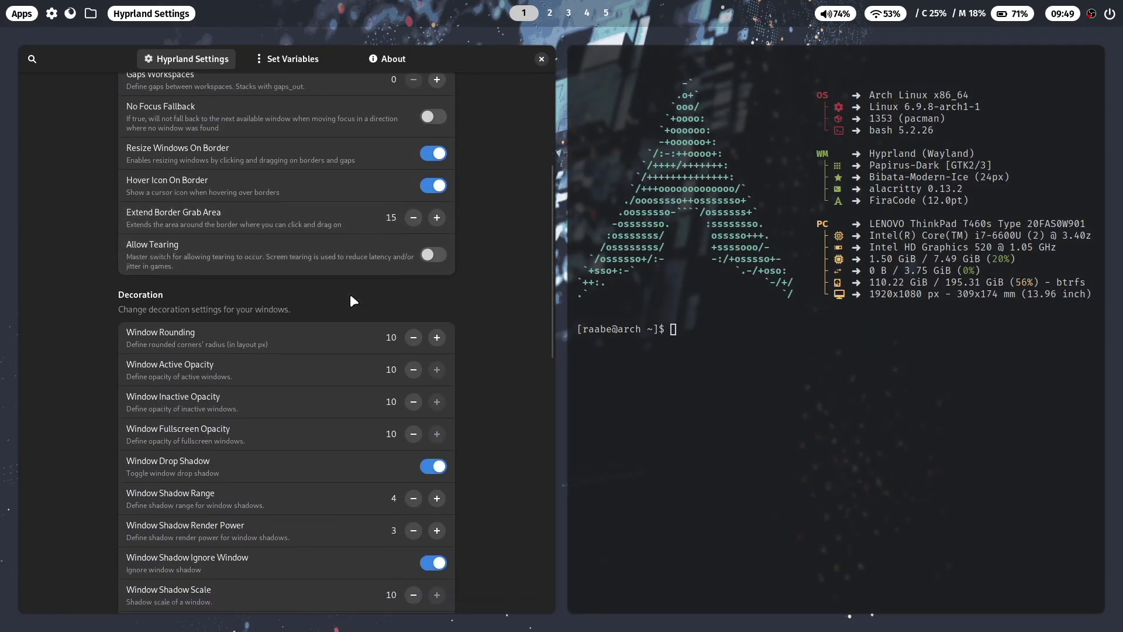
scroll(350, 294, down, 1)
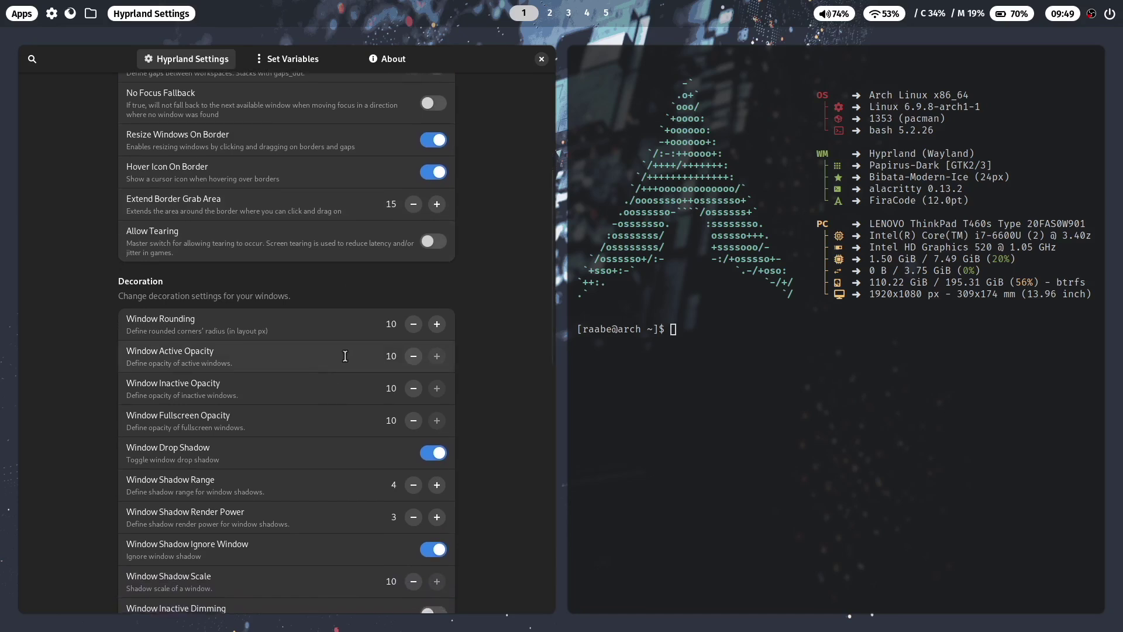
click(416, 360)
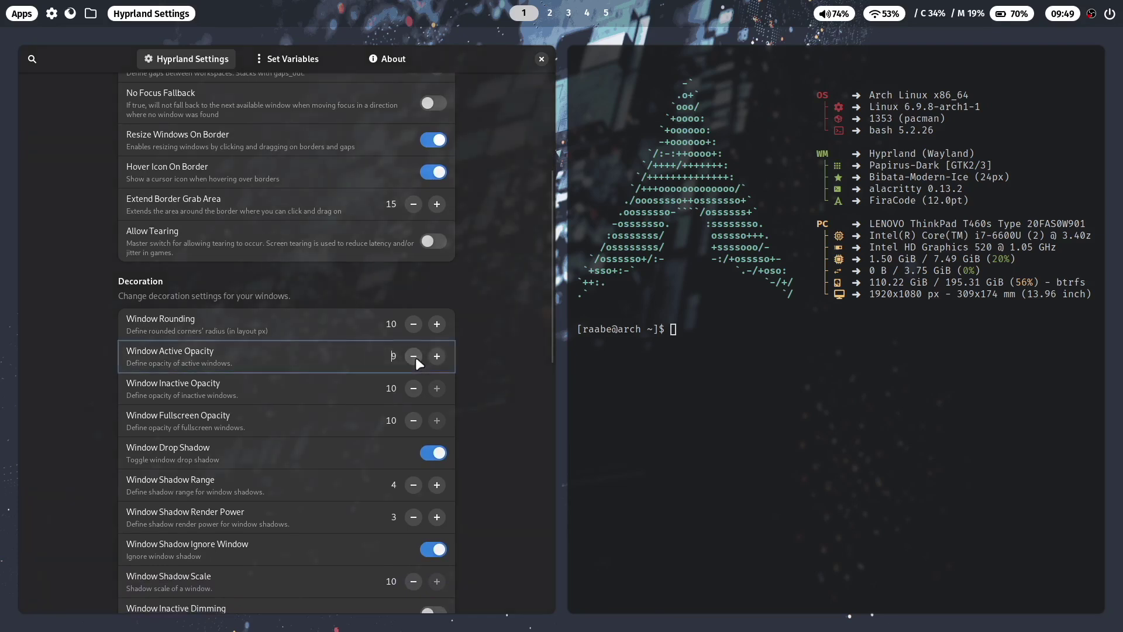
click(416, 389)
click(417, 390)
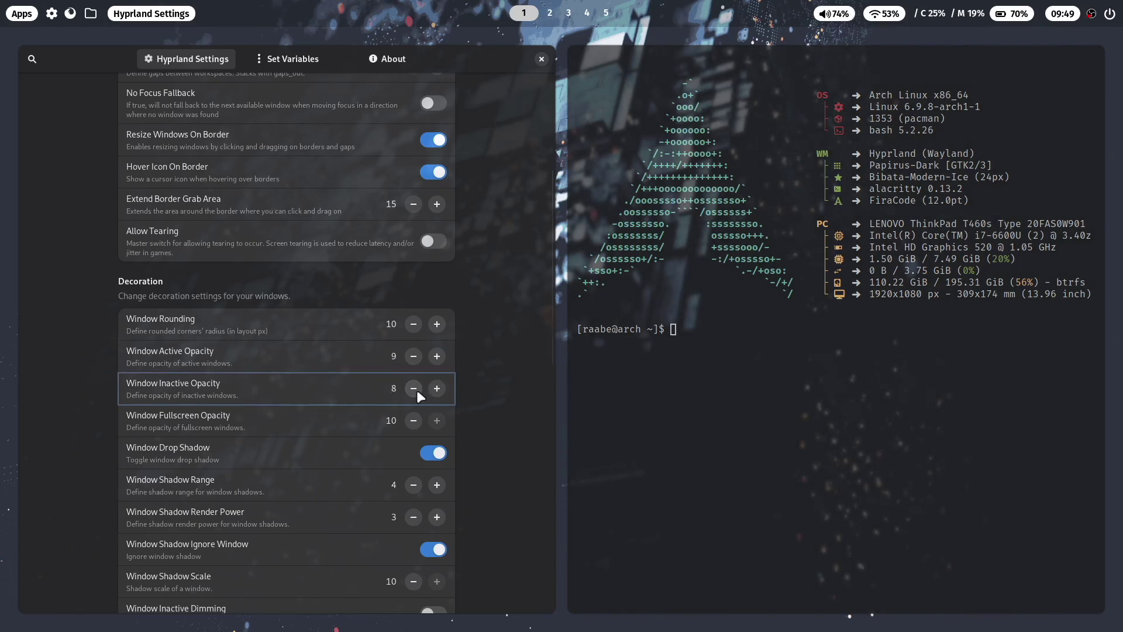
click(437, 358)
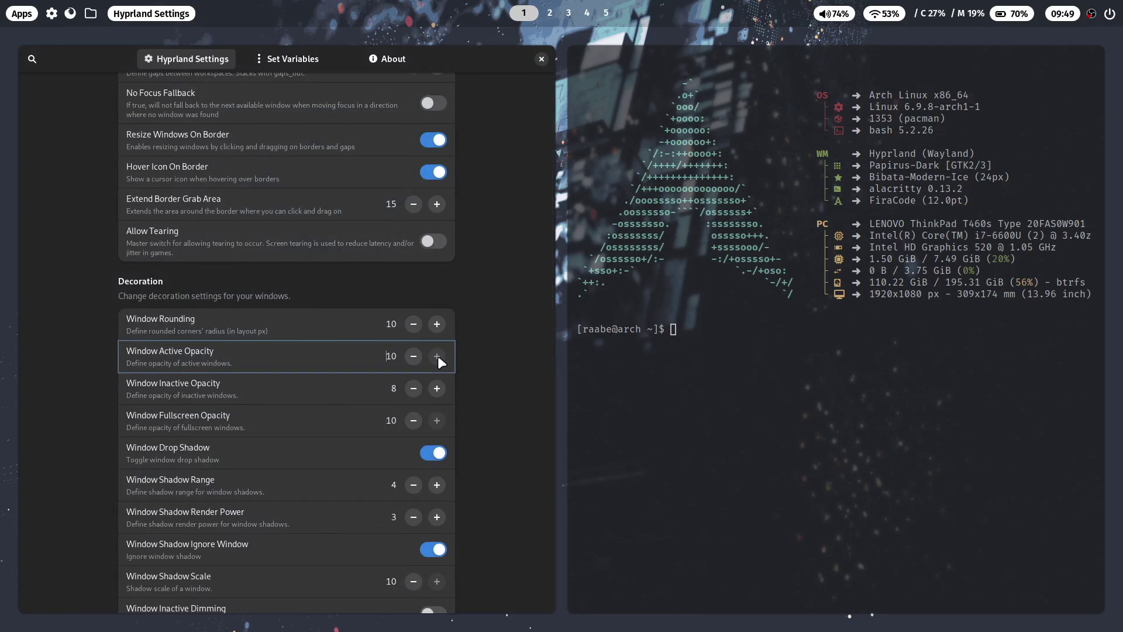
key(super+q)
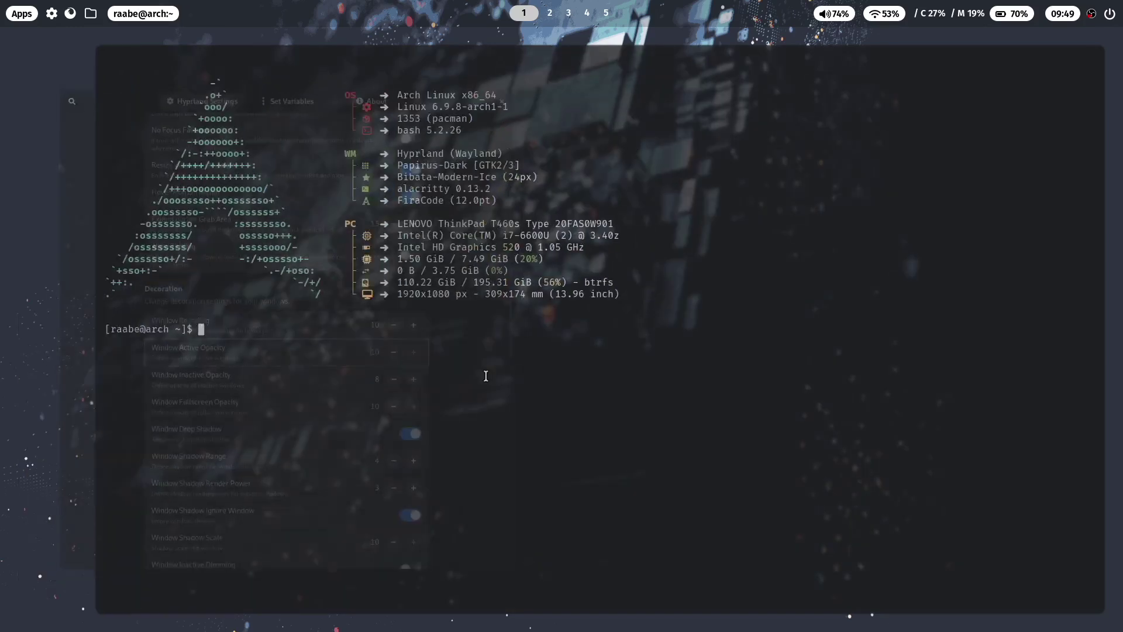
Step: Close the terminal, launch Firefox and Thunar from Waybar, and focus the Firefox window
key(super+q)
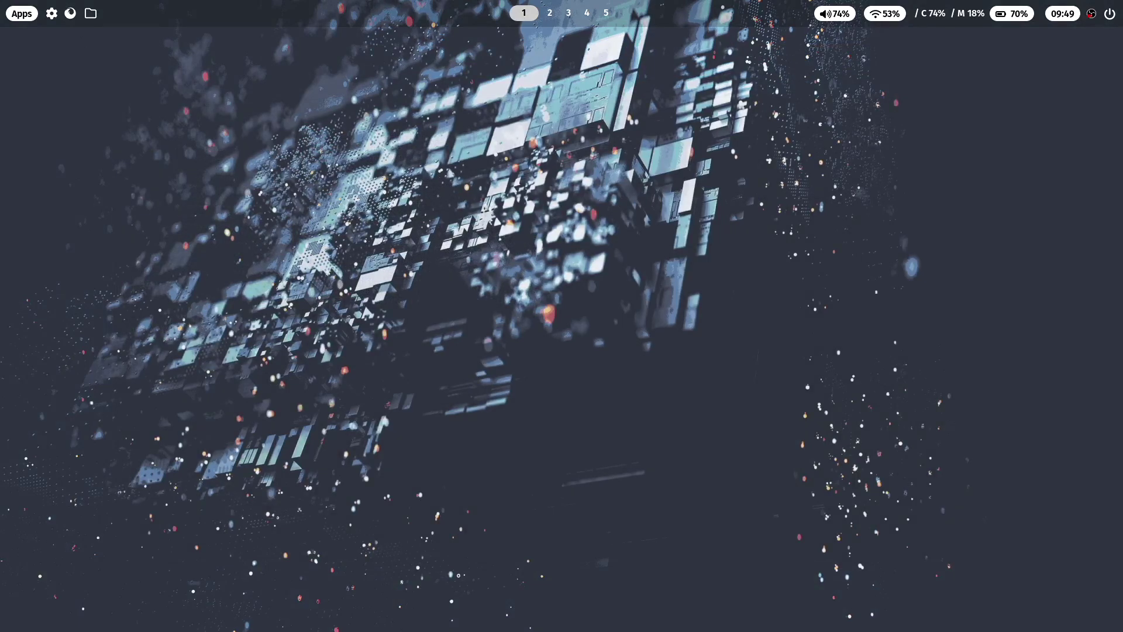
click(70, 14)
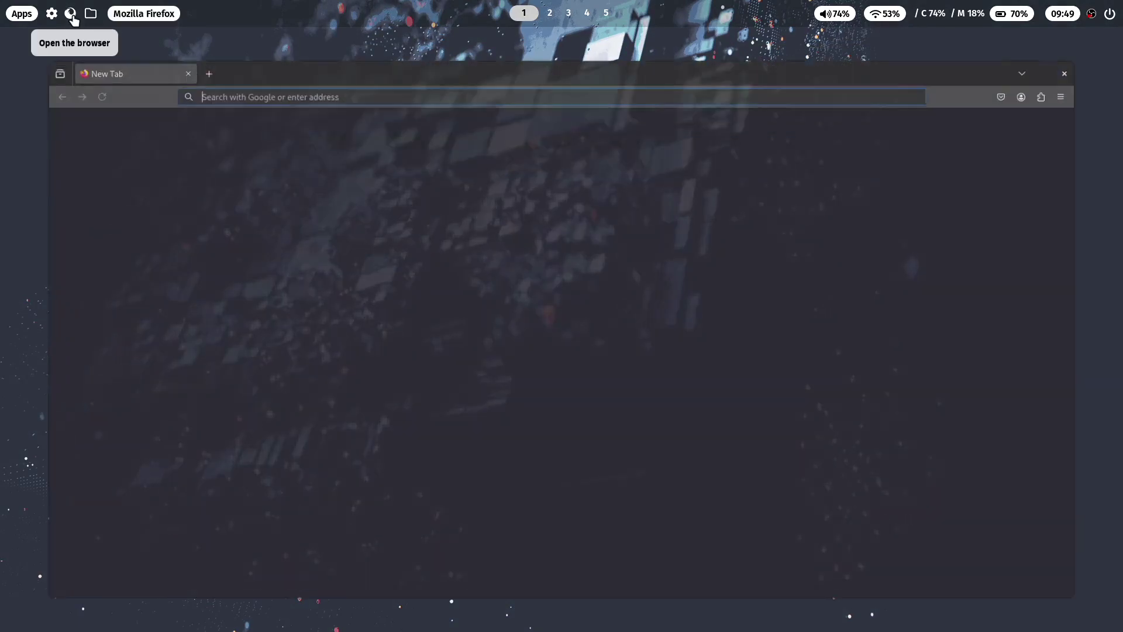
click(91, 15)
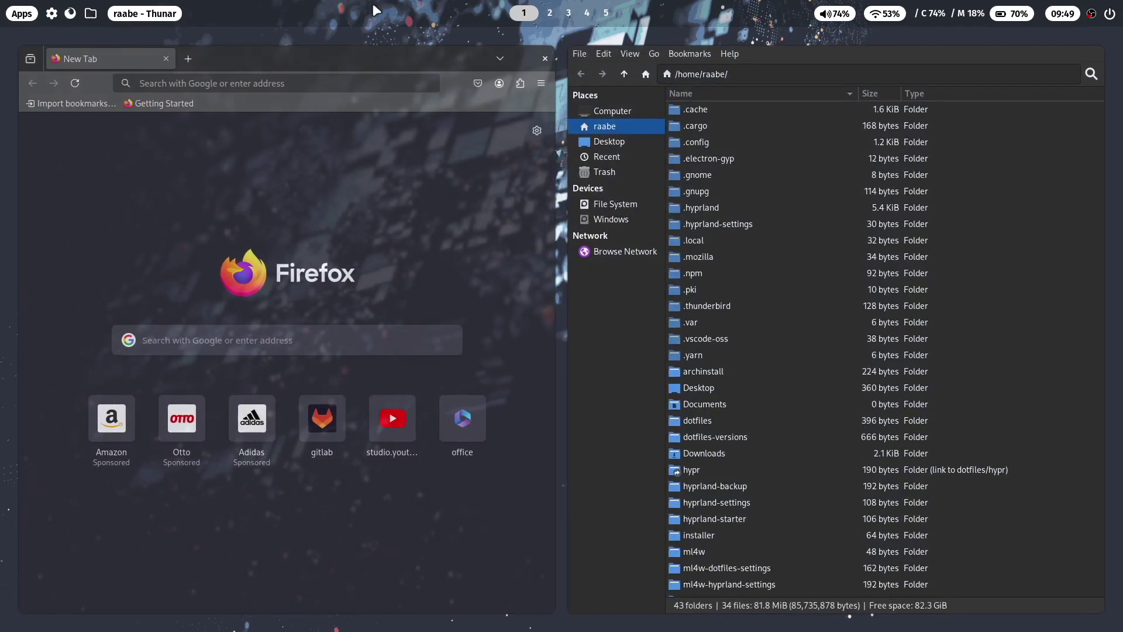
key(super+Left)
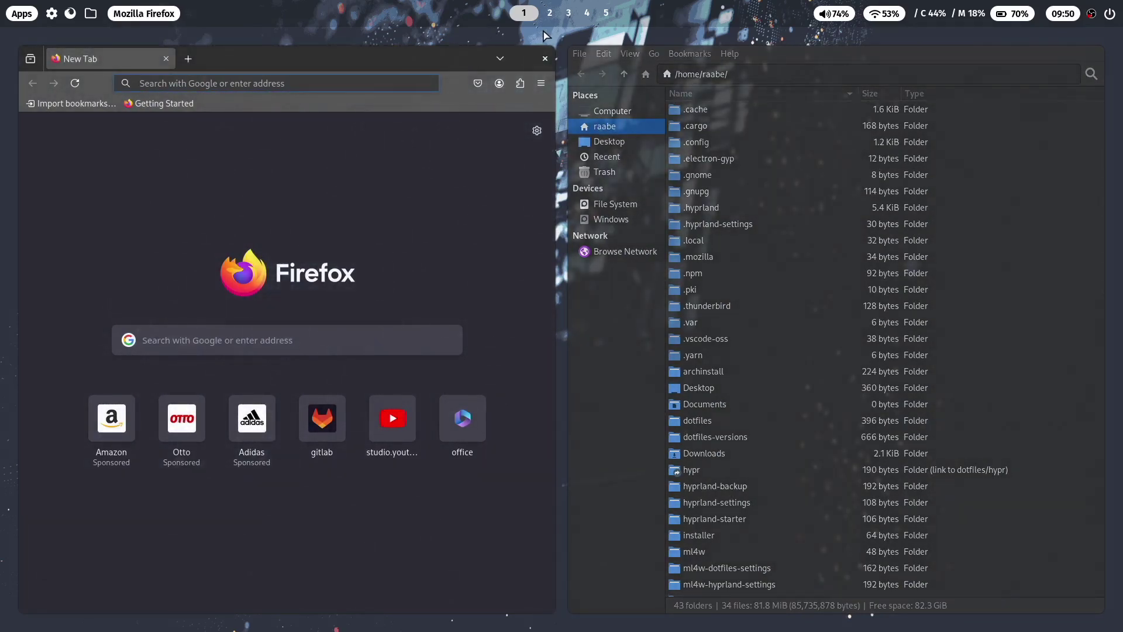
Step: Switch through workspaces 2 and 3, then back to workspace 1
key(super+2)
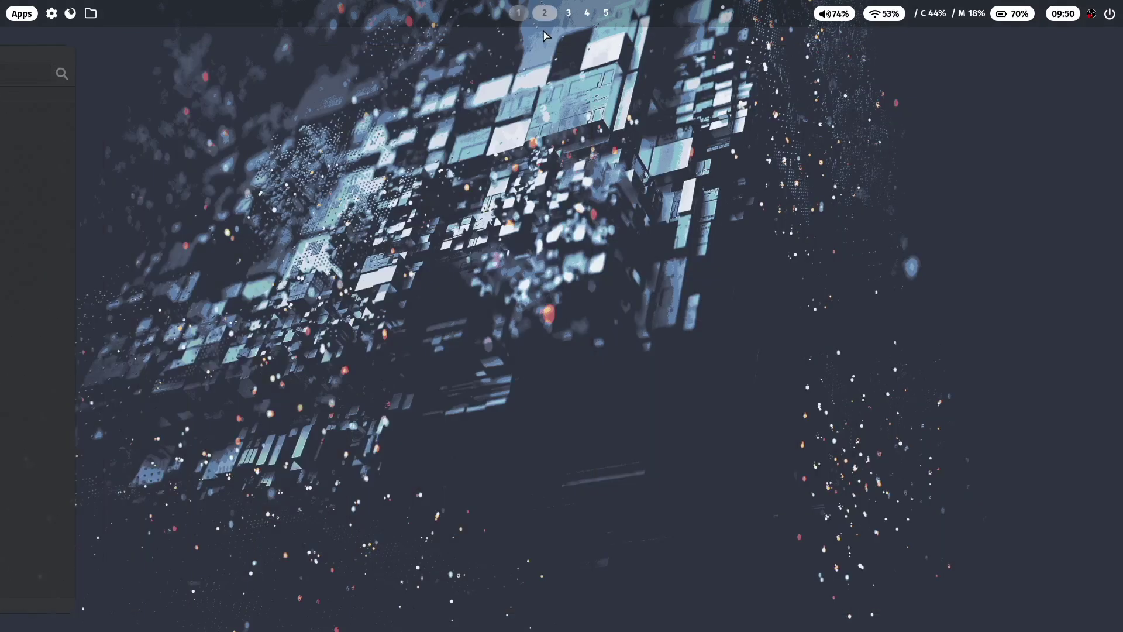
key(super+3)
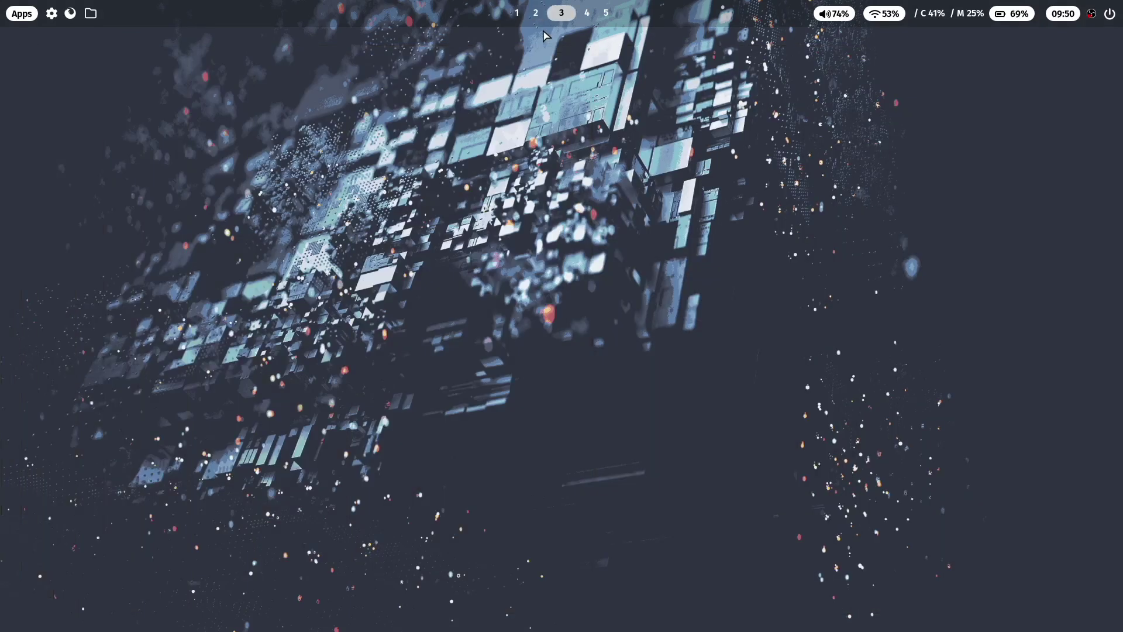
key(super+1)
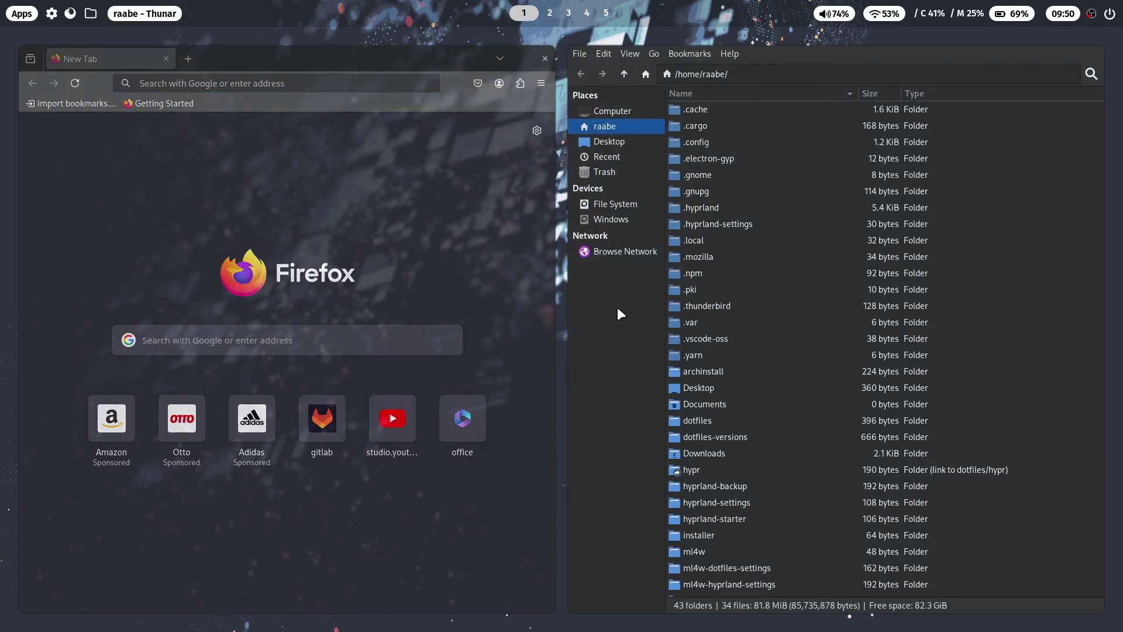
Step: Send Thunar to workspace 3, close it there, and return to workspace 1
key(super+shift+3)
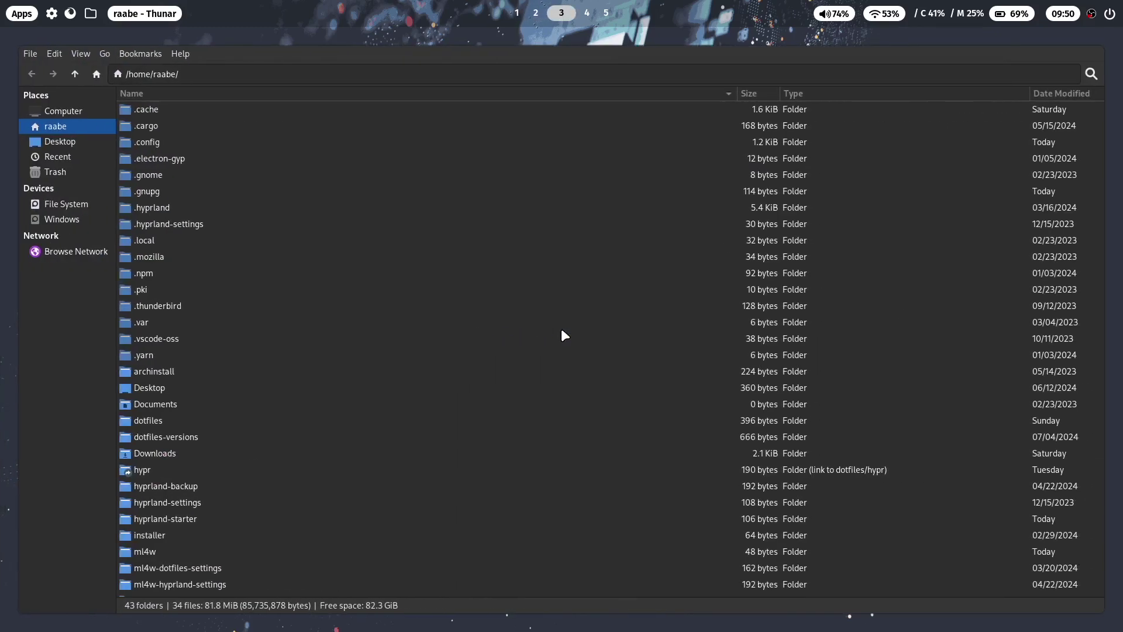
key(super+1)
key(super+3)
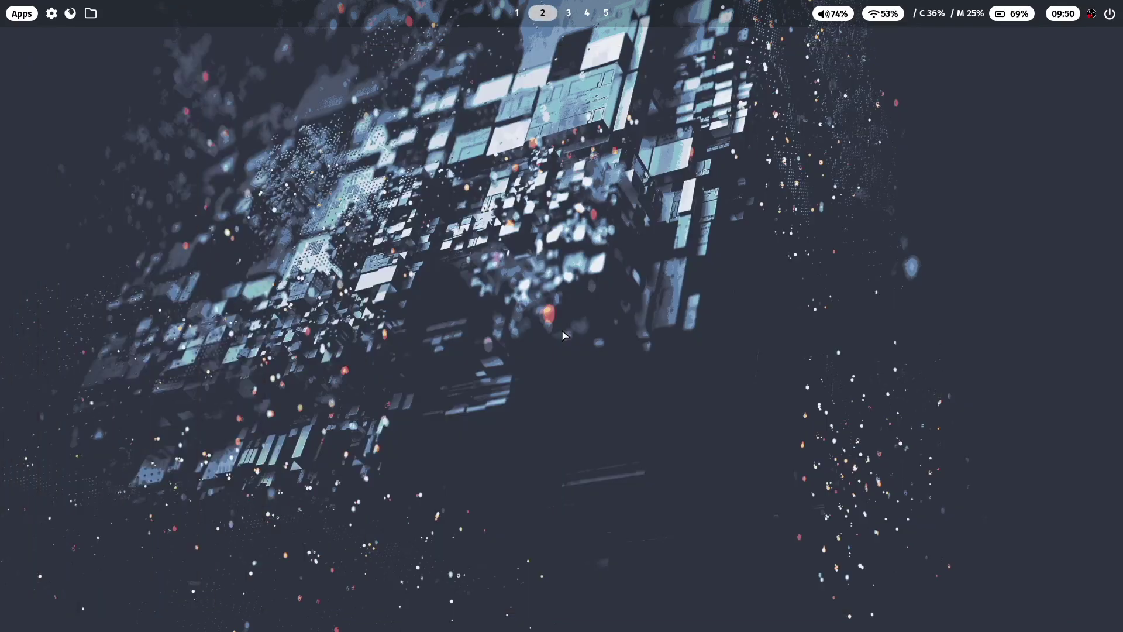
key(super+1)
key(super+3)
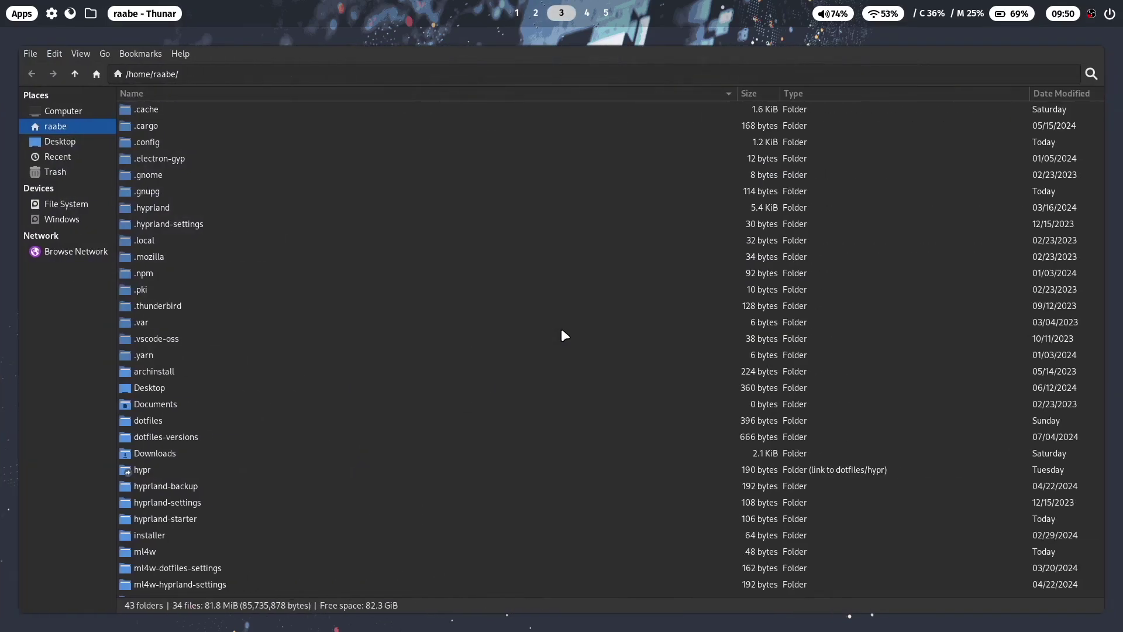
key(super+q)
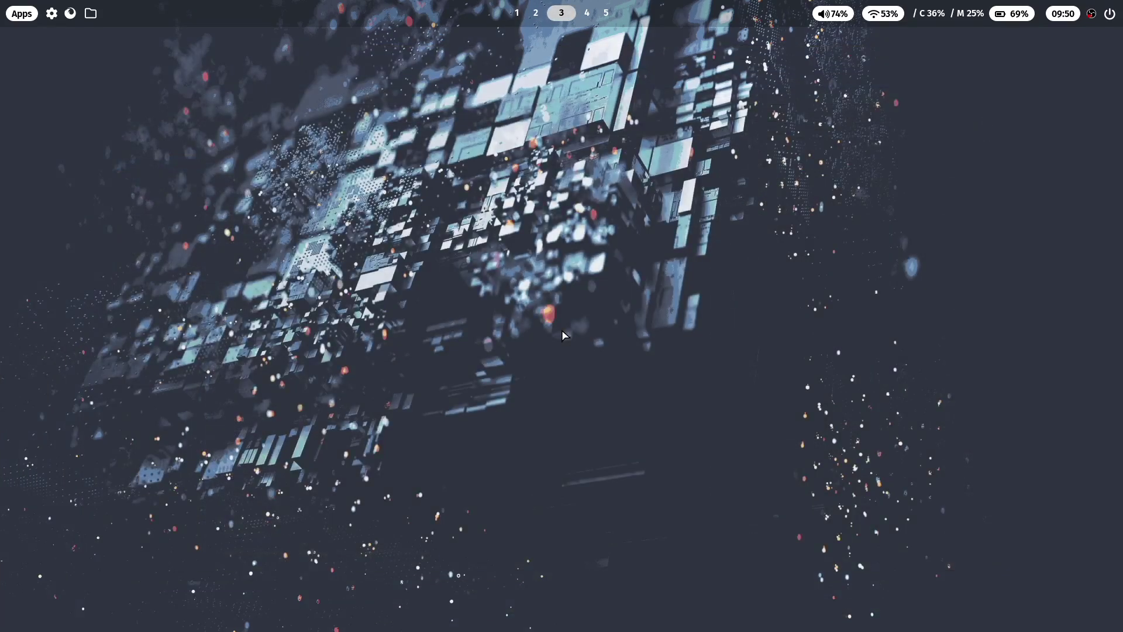
key(super+1)
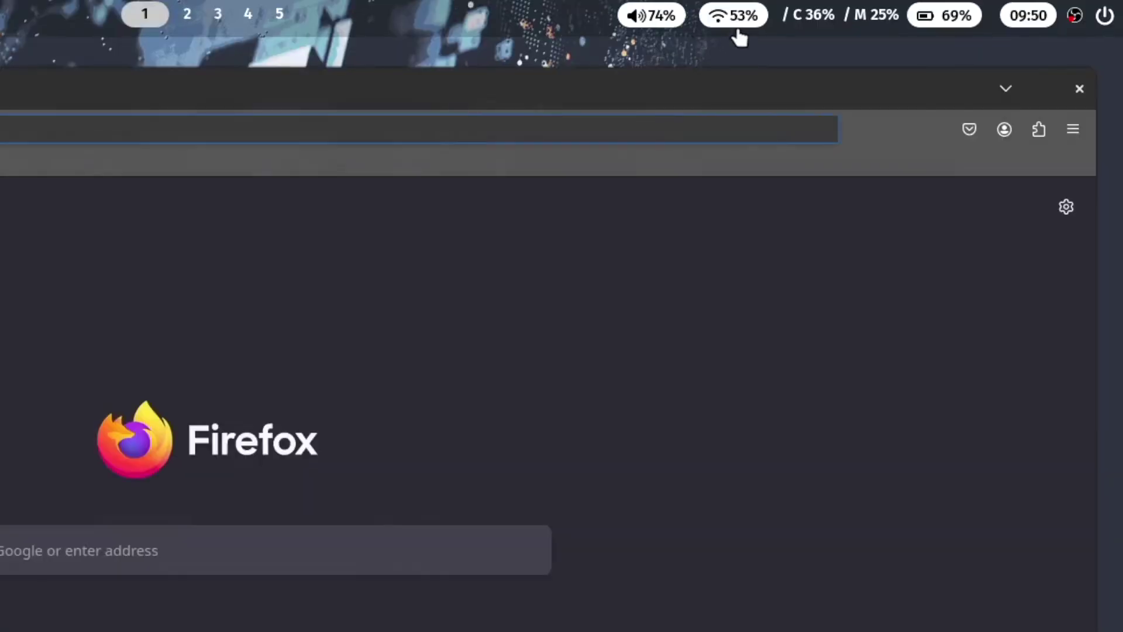
Step: Open the Waybar power menu, dismiss it, then reopen it and choose Reboot
mouse_move(815, 32)
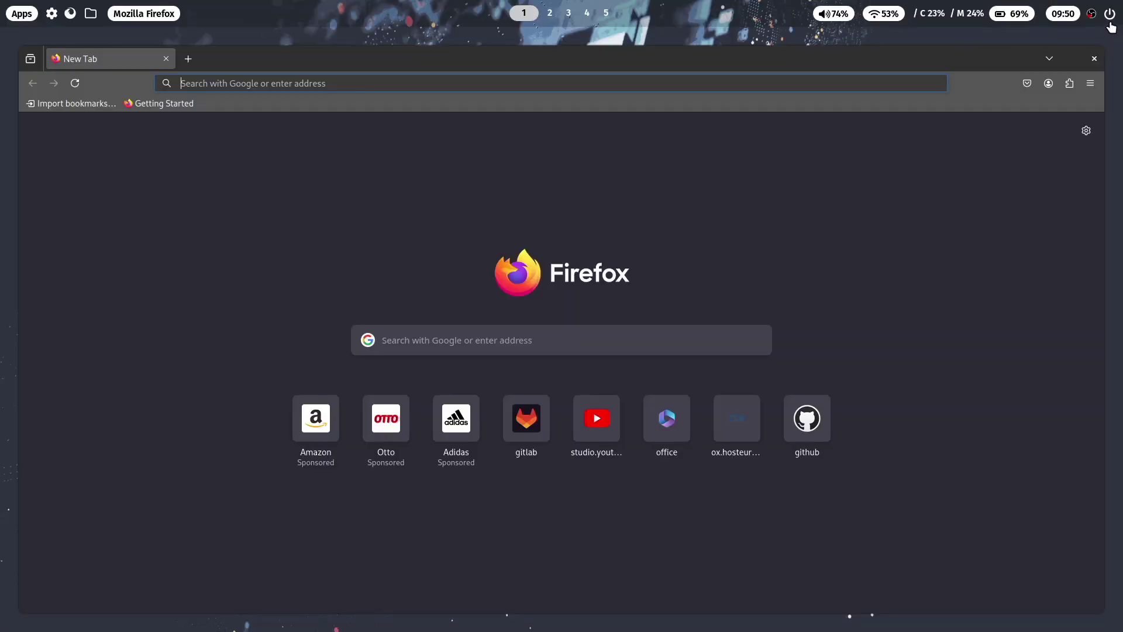
click(1111, 24)
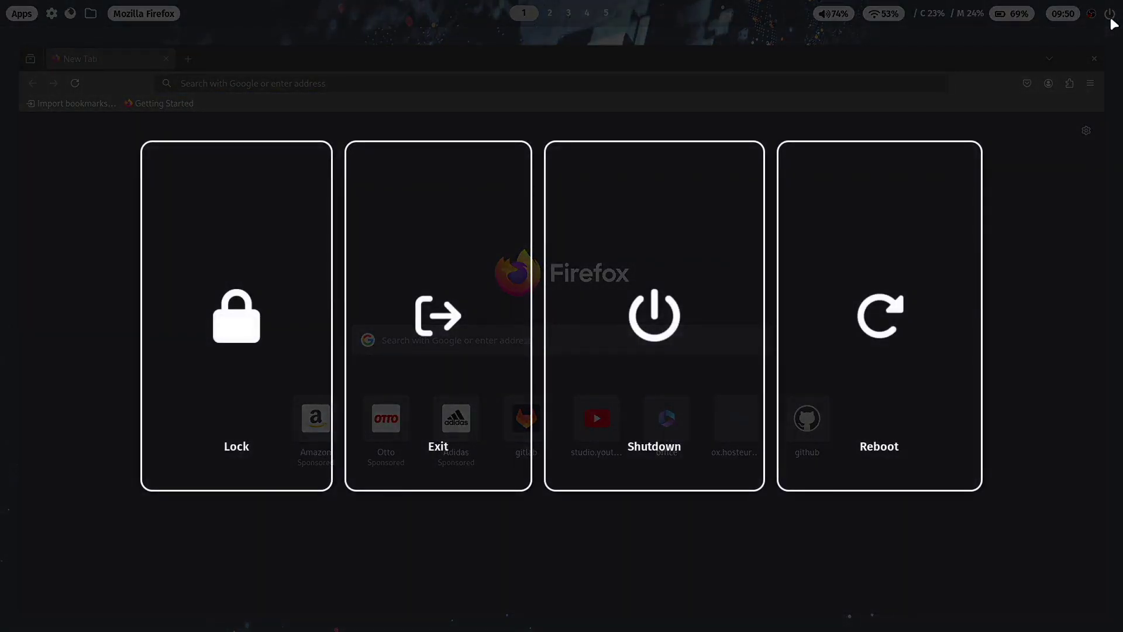
click(229, 358)
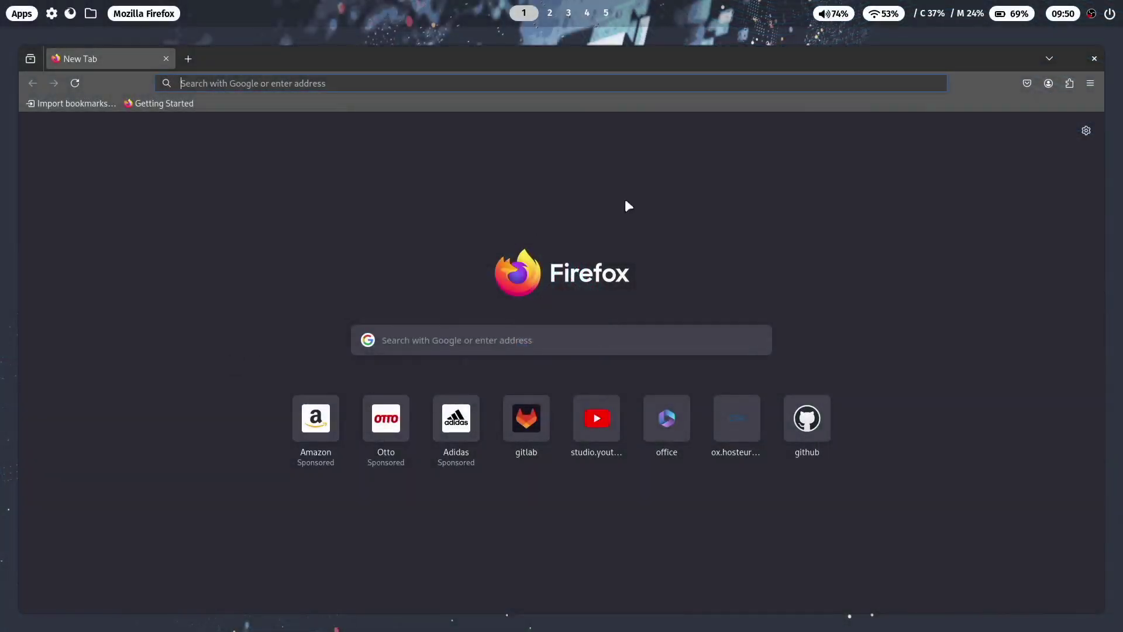
click(1109, 14)
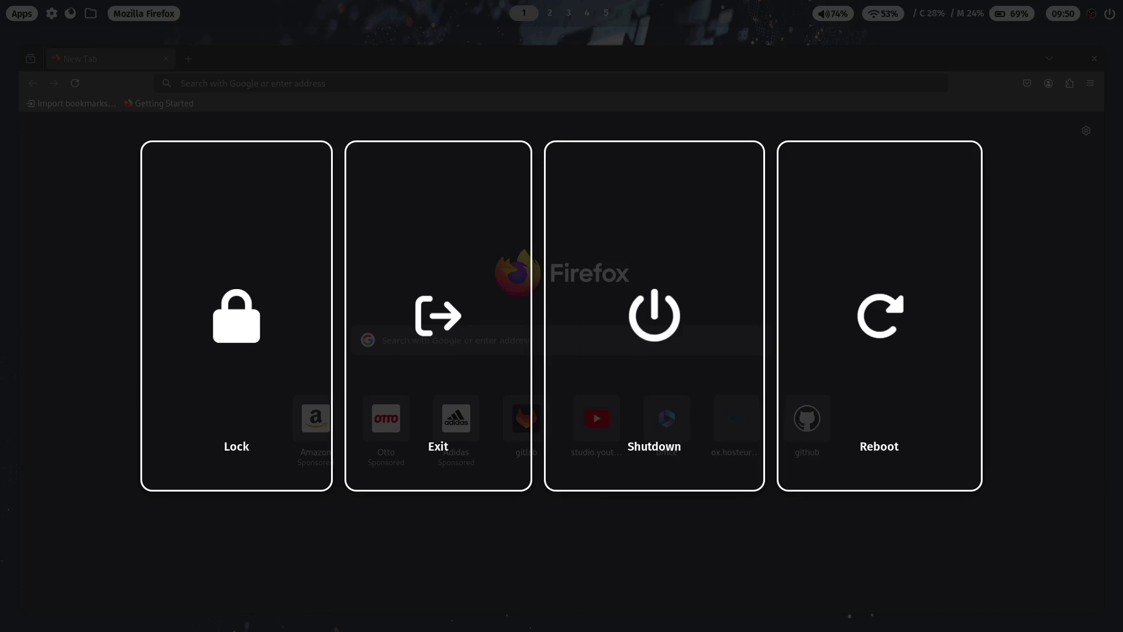
click(830, 349)
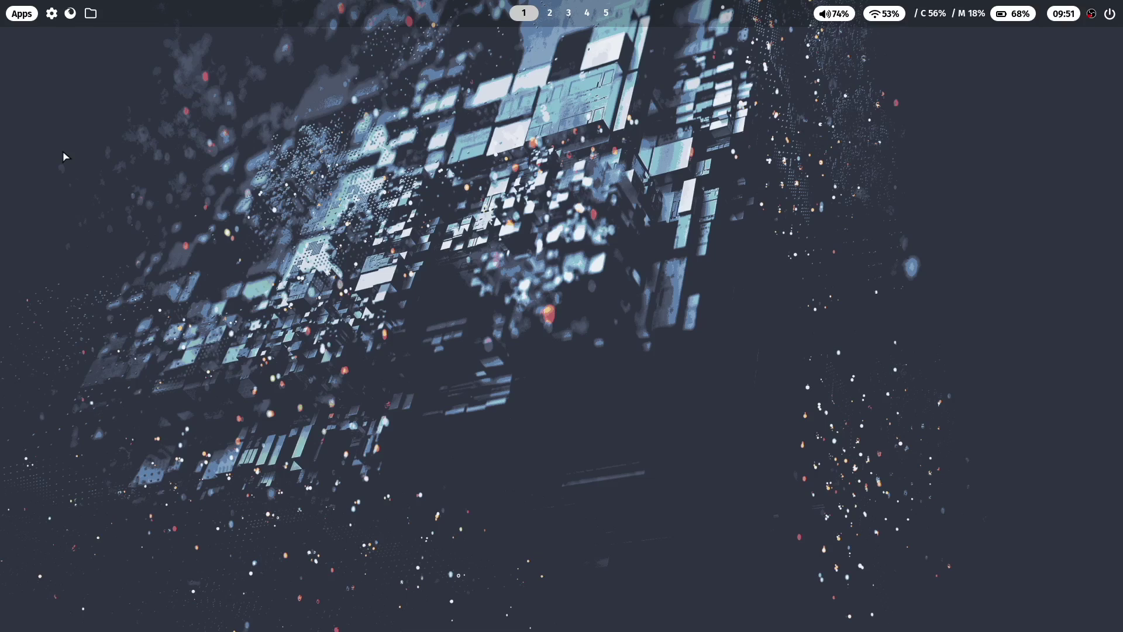
Step: In a new terminal, cd into ~/.config/ml4w/wallpapers and list its image files
key(super+Return)
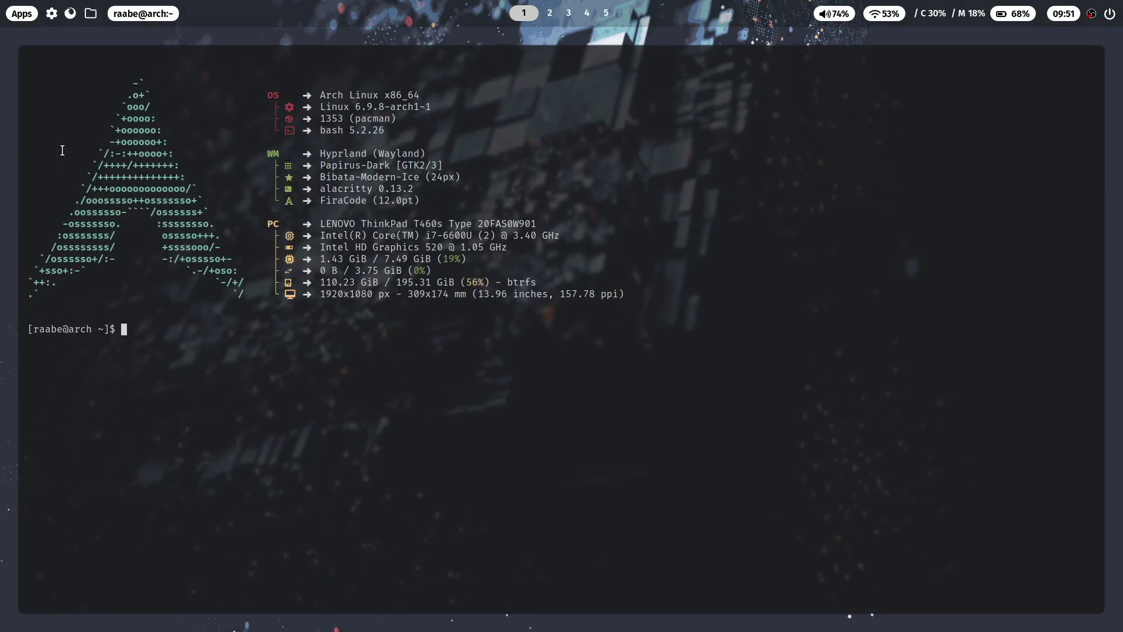
text(cd .con)
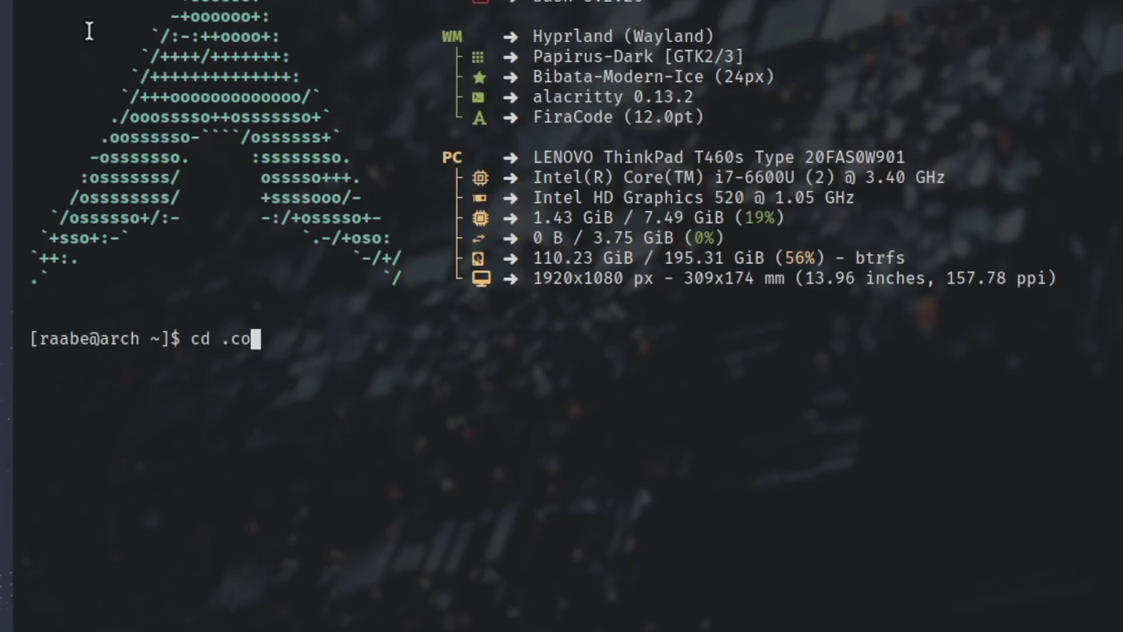
key(Tab)
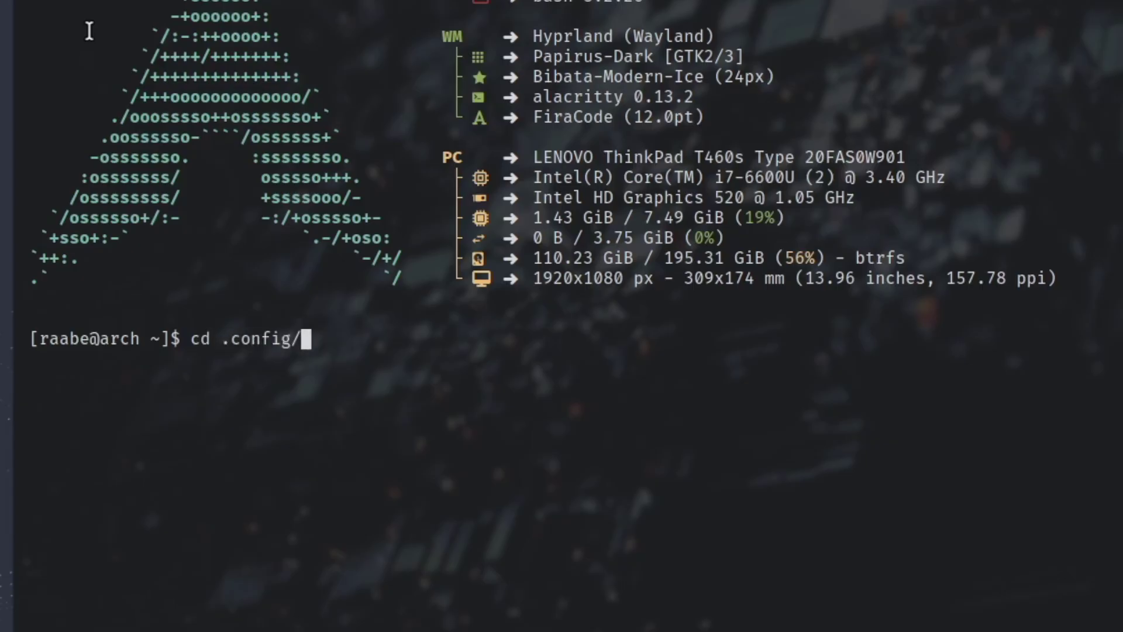
text(ml4w)
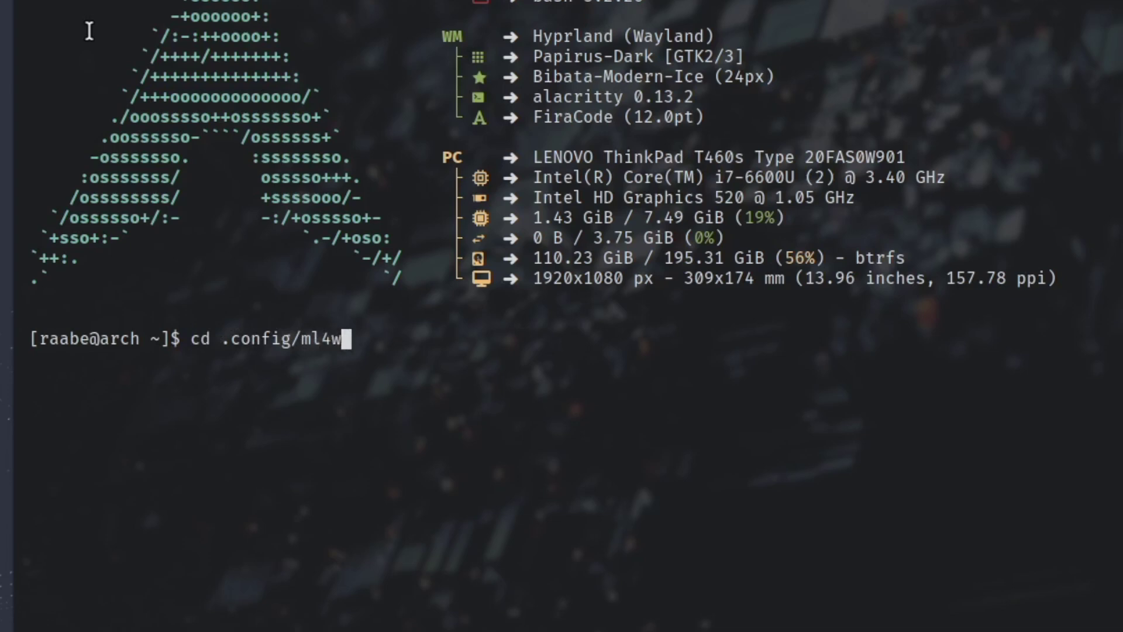
key(Tab)
key(Tab)
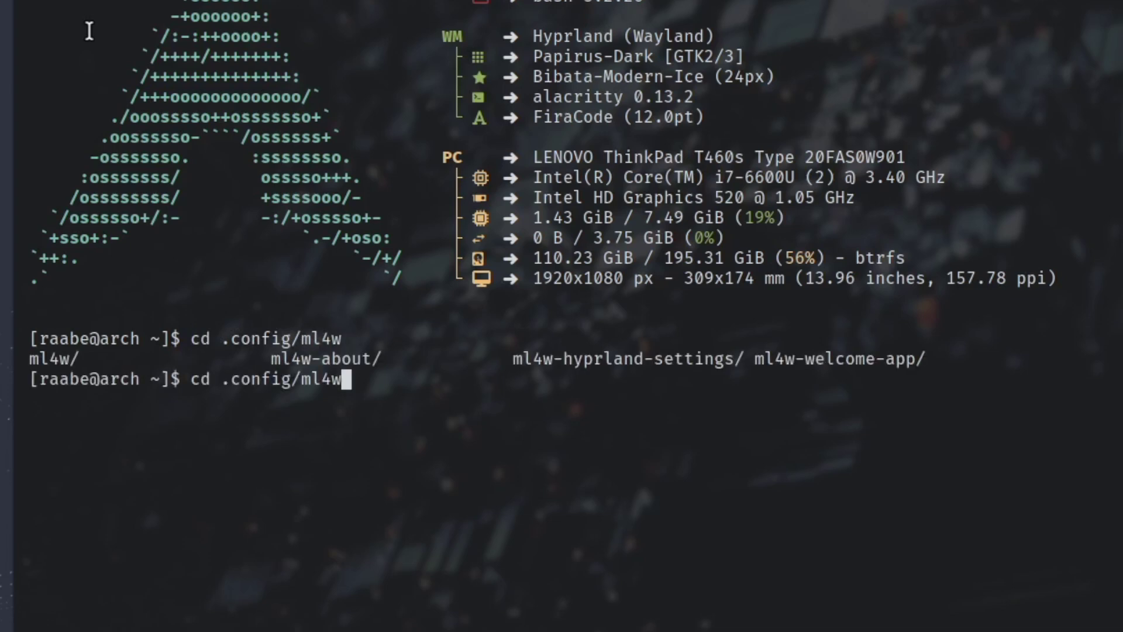
text(/wal)
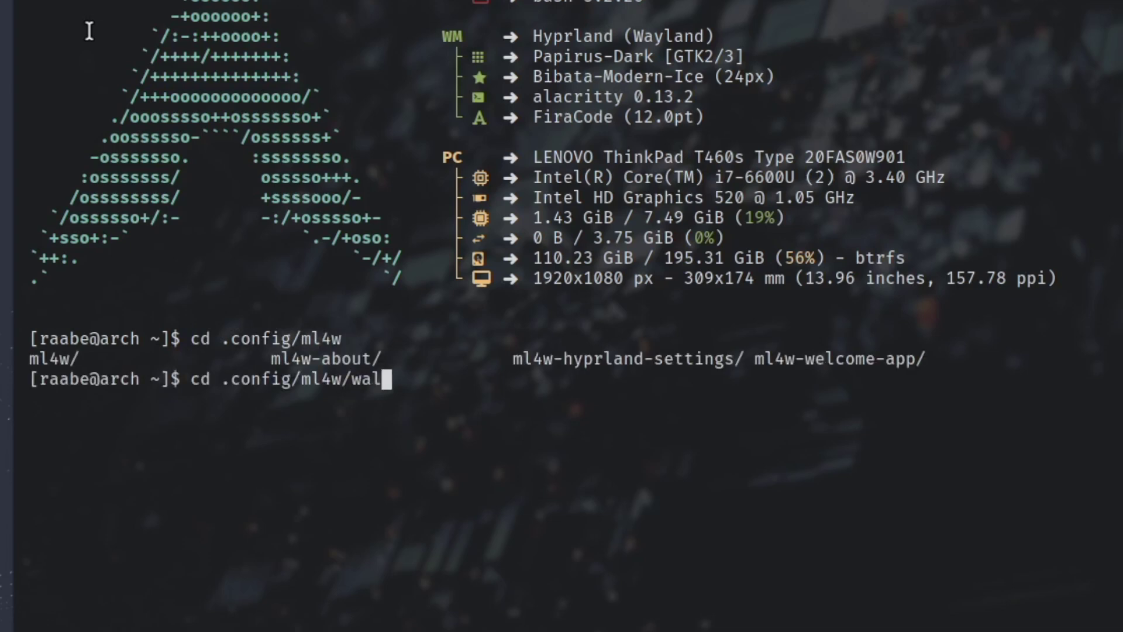
key(Tab)
key(Return)
text(ls)
key(Return)
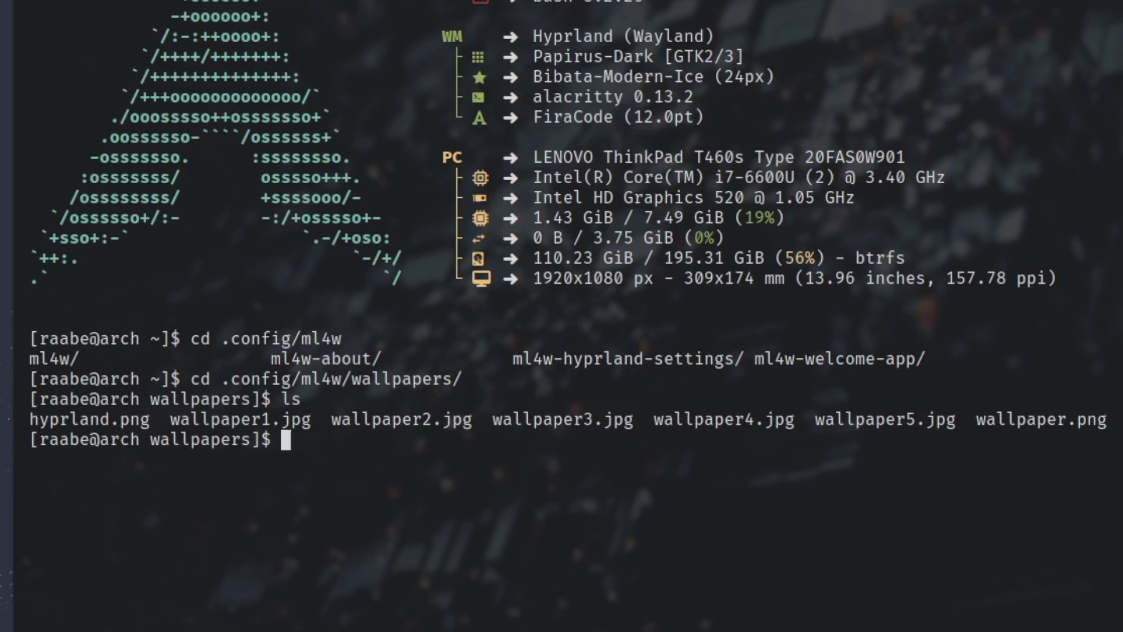
Step: Go up to ~/.config, enter the hypr folder, and open hyprpaper.conf in Vim
text(cd ..)
key(Return)
text(cd ..)
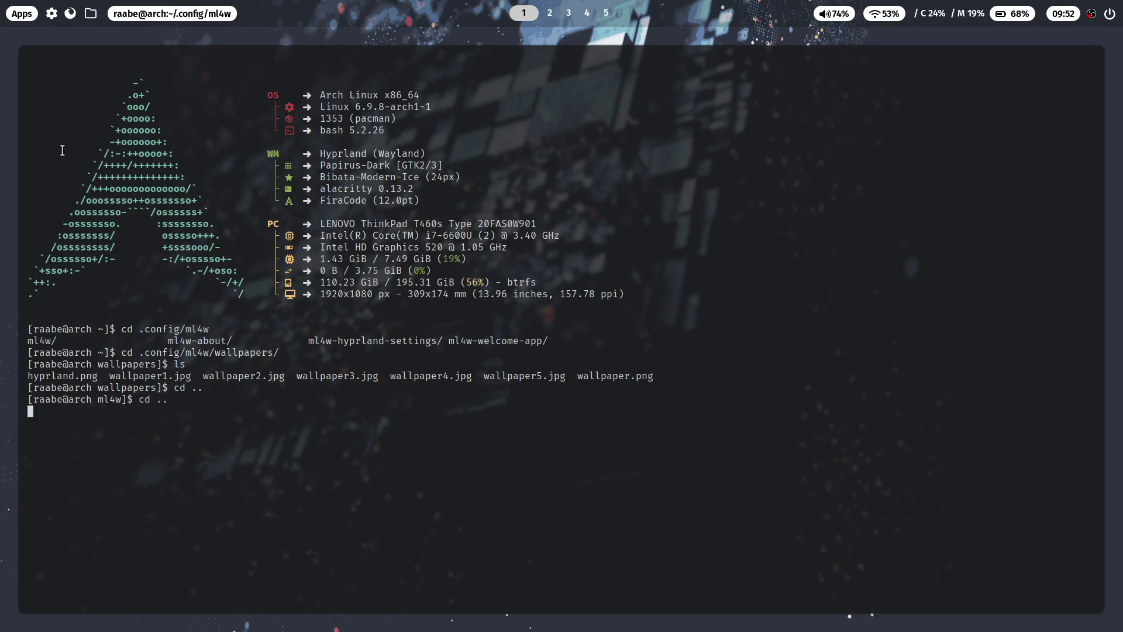
key(Return)
text(cd hy)
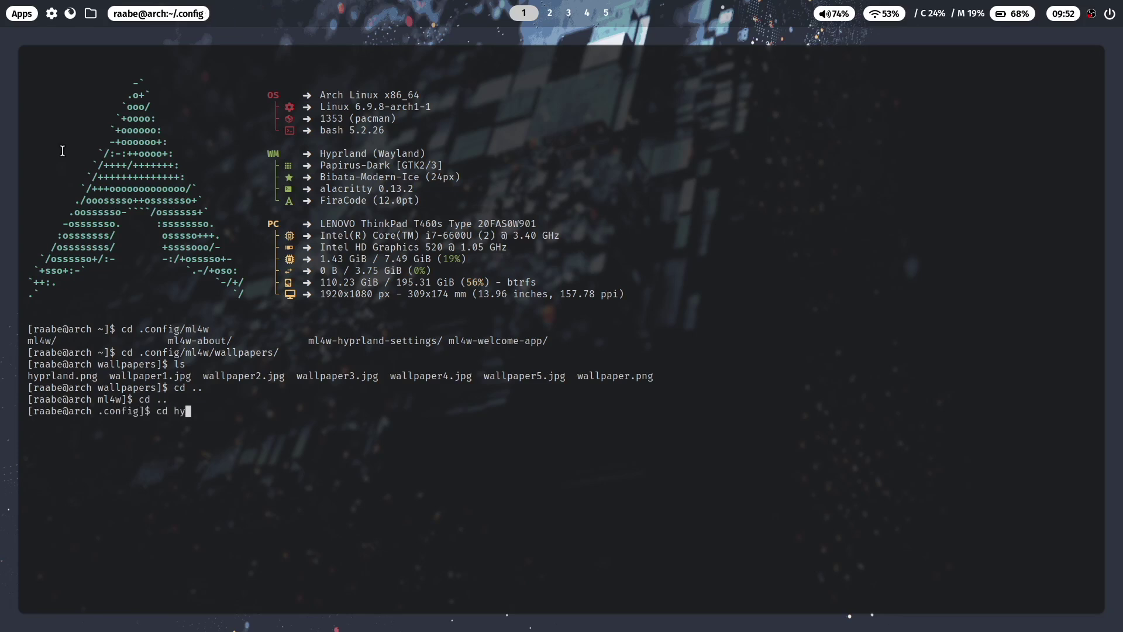
key(Tab)
key(Return)
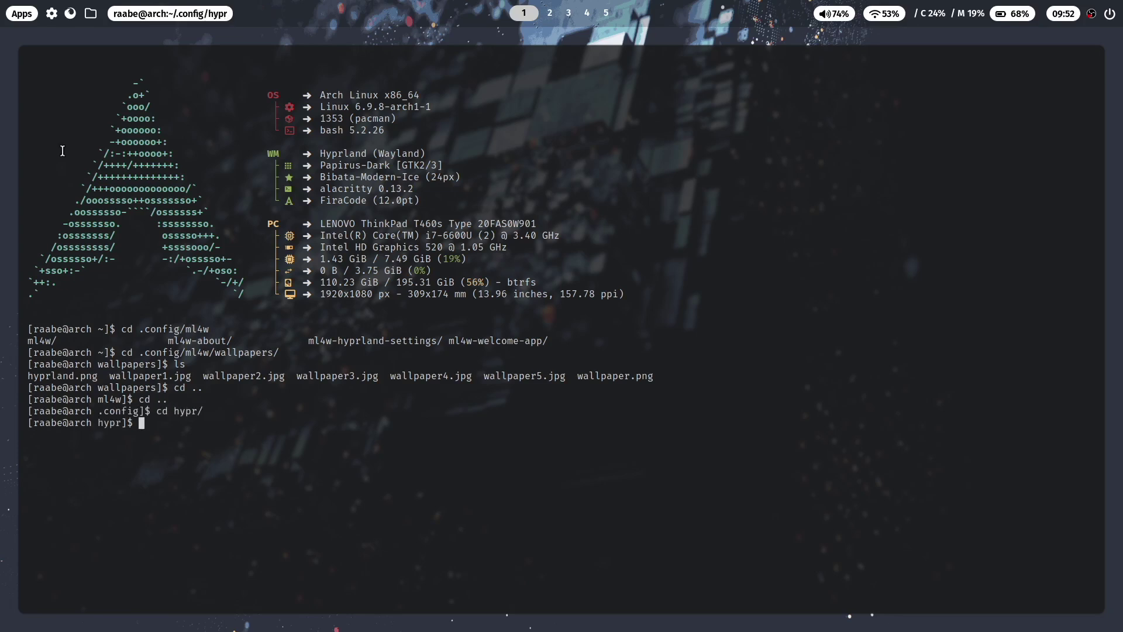
text(vim hyprpaper.conf)
Step: Open hyprpaper.conf in Vim and change the preload path to wallpaper4.jpg
key(Return)
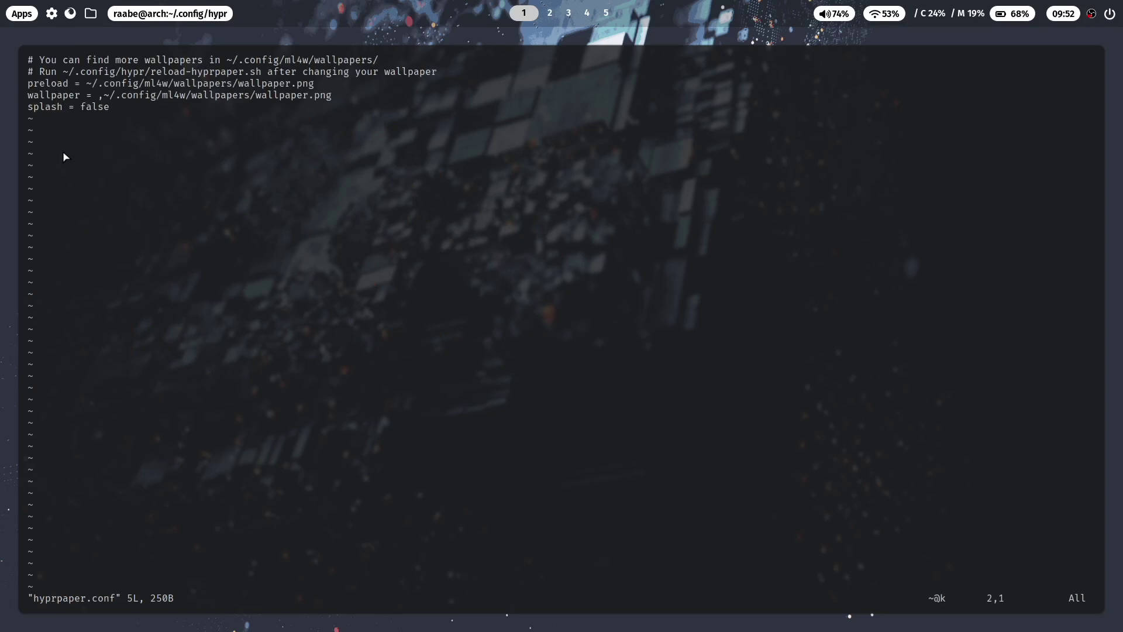
key(Down)
key(Right)
key(Right)
key(Right)
key(Right)
key(Right)
key(Right)
key(Right)
key(Right)
key(Right)
key(Right)
key(Right)
key(Right)
key(Right)
key(Right)
key(Right)
key(Right)
key(Right)
key(Right)
key(Right)
key(Right)
key(Right)
key(Right)
key(Right)
key(Right)
key(Right)
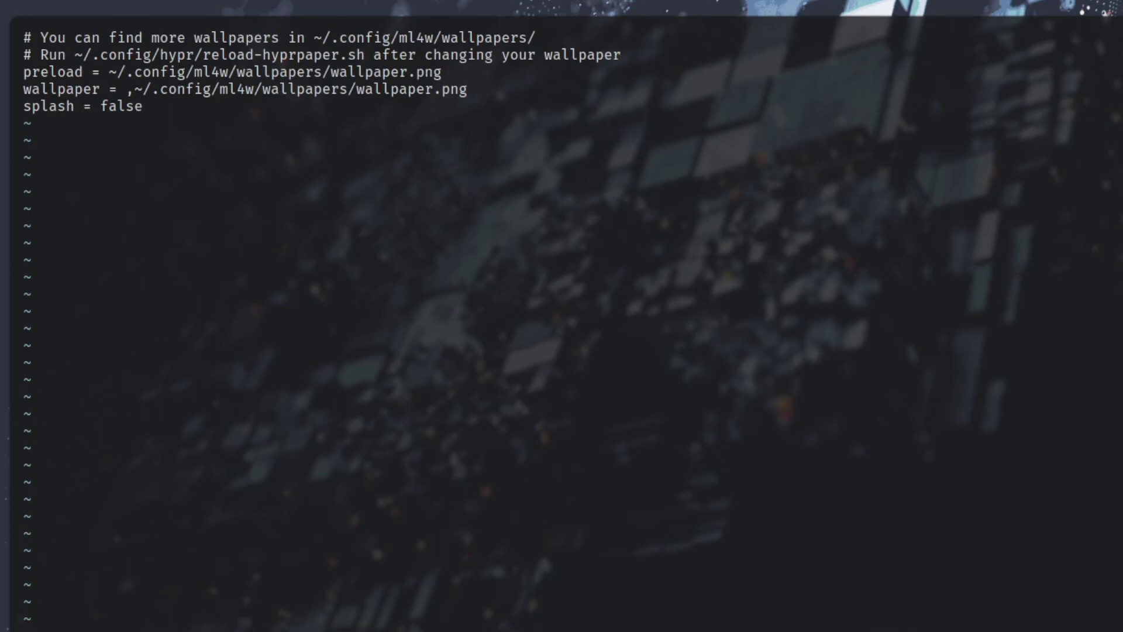
key(Right)
Step: Change the wallpaper line's path to wallpaper4.jpg as well
key(Right)
key(Left)
text(4)
key(Right)
key(Right)
key(Right)
key(Right)
key(BackSpace)
key(BackSpace)
key(BackSpace)
text(jpg)
key(Escape)
key(Down)
key(Left)
text(ig/ml4)
key(Right)
key(Right)
key(Right)
key(Right)
key(BackSpace)
key(BackSpace)
key(BackSpace)
text(jpg)
key(Escape)
Step: Save and quit hyprpaper.conf with :w and :q, then switch to workspace 3
text(:w)
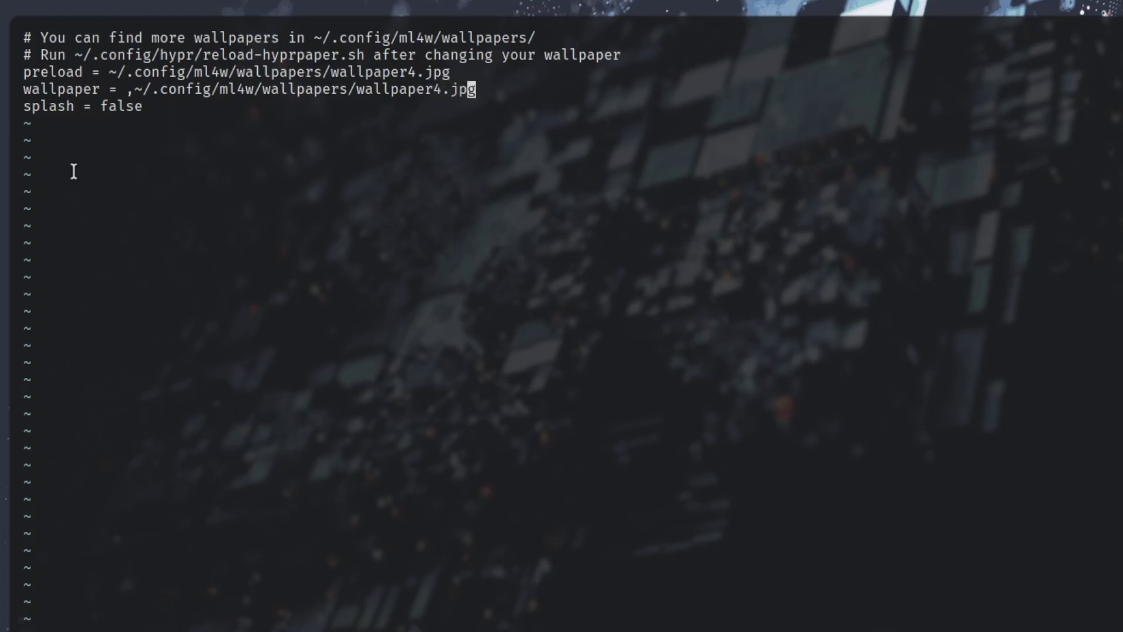
key(Return)
text(:q)
key(Return)
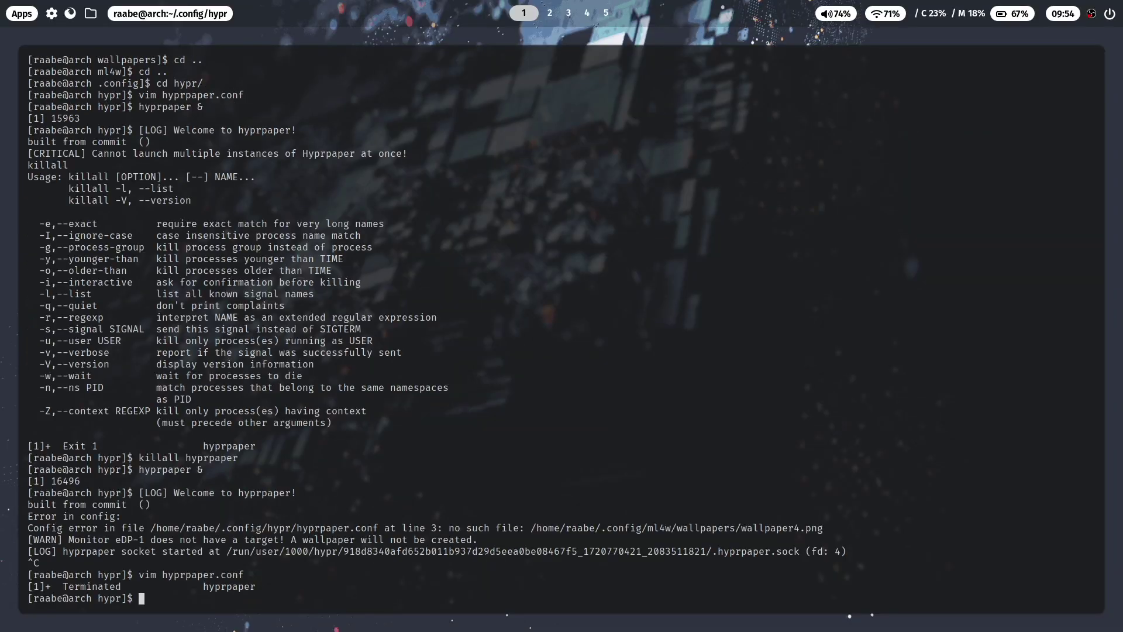
key(super+3)
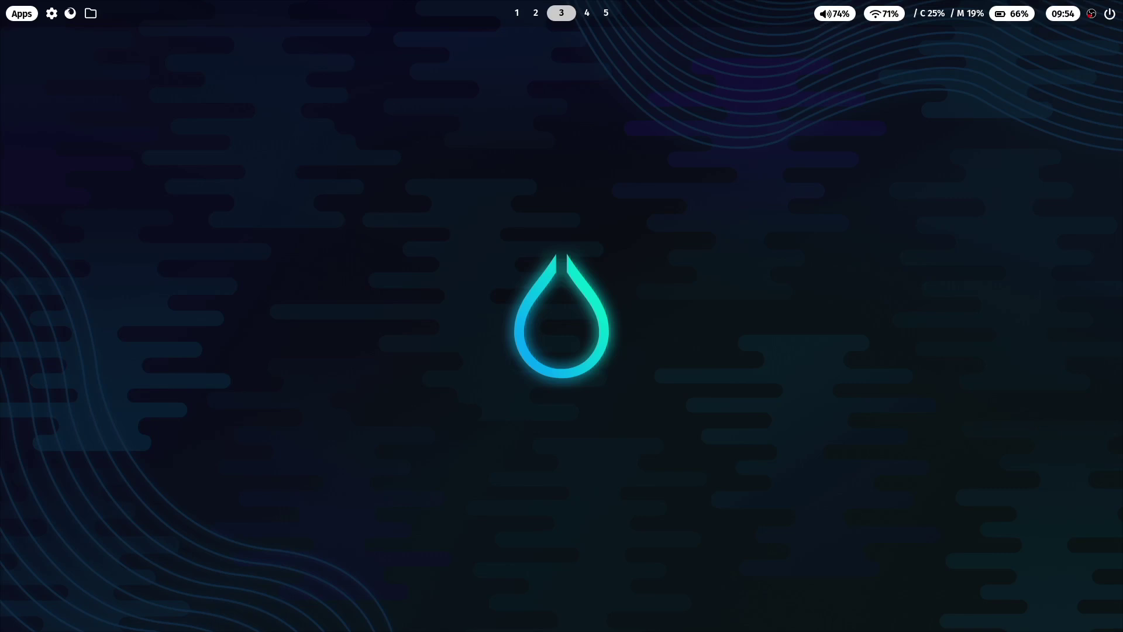
Step: Open terminals on workspace 3 with Super+Enter, then close them with Super+Q
key(super+Return)
key(super+Return)
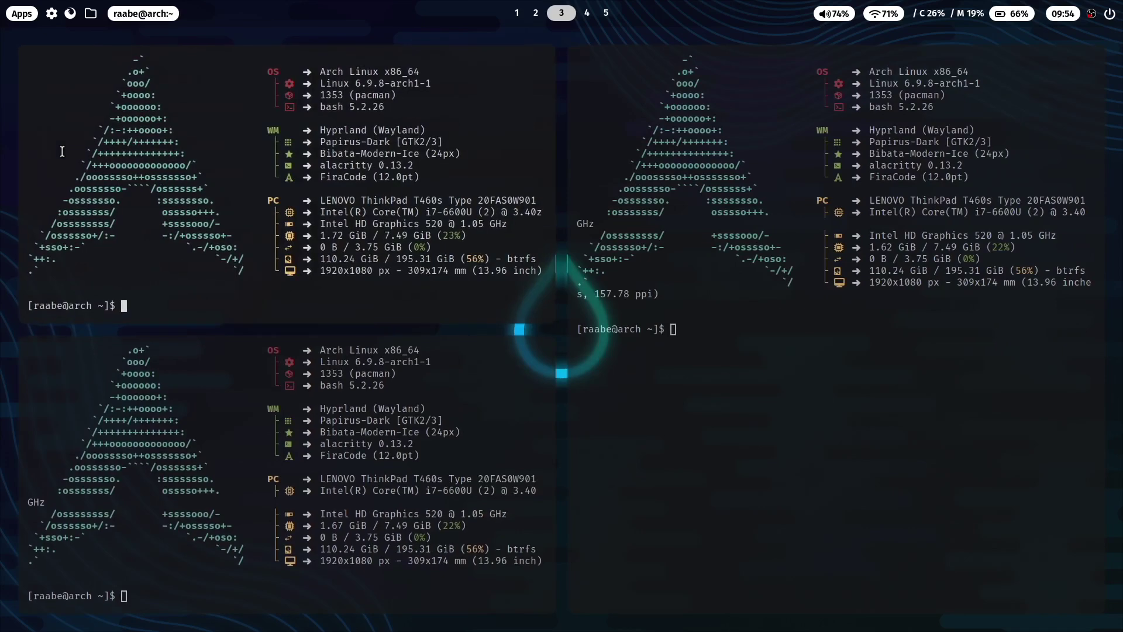
key(super+q)
key(super+q)
key(super+q)
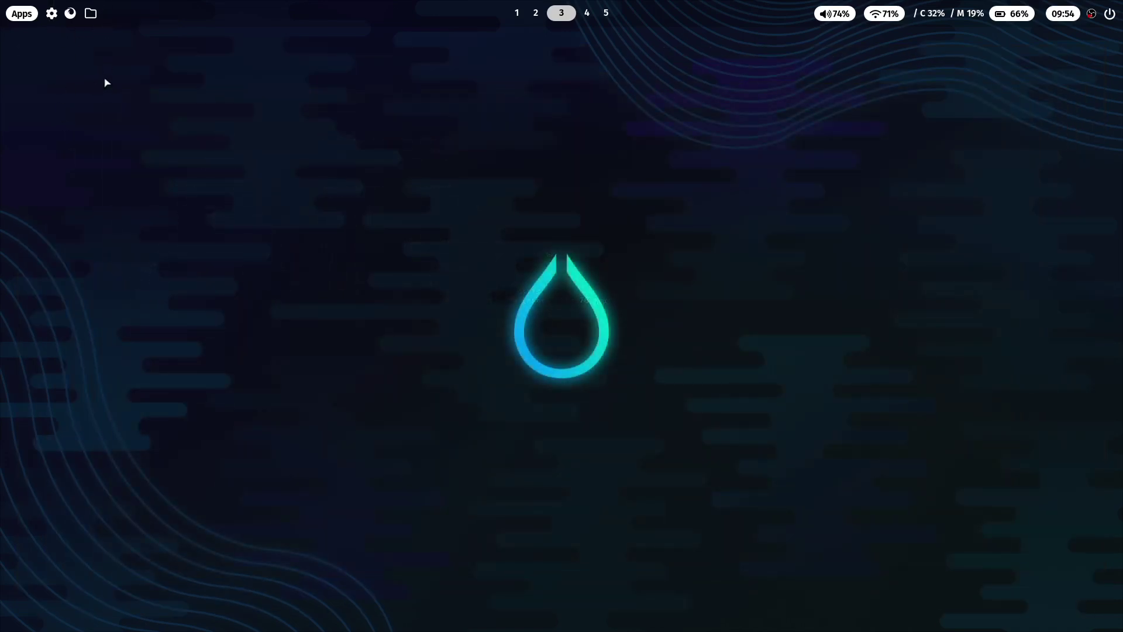
Step: In a new terminal, cd into ~/.config/ml4w/settings, list its files, and start a vim command
key(super+Return)
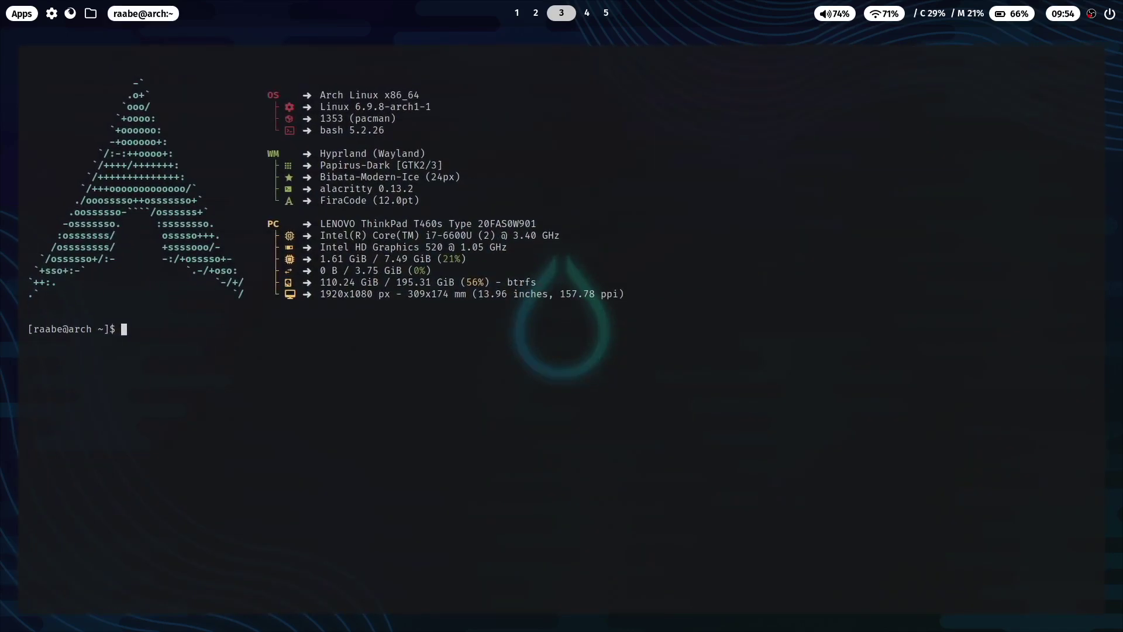
text(cd .con)
key(Tab)
text(ml4w/sett)
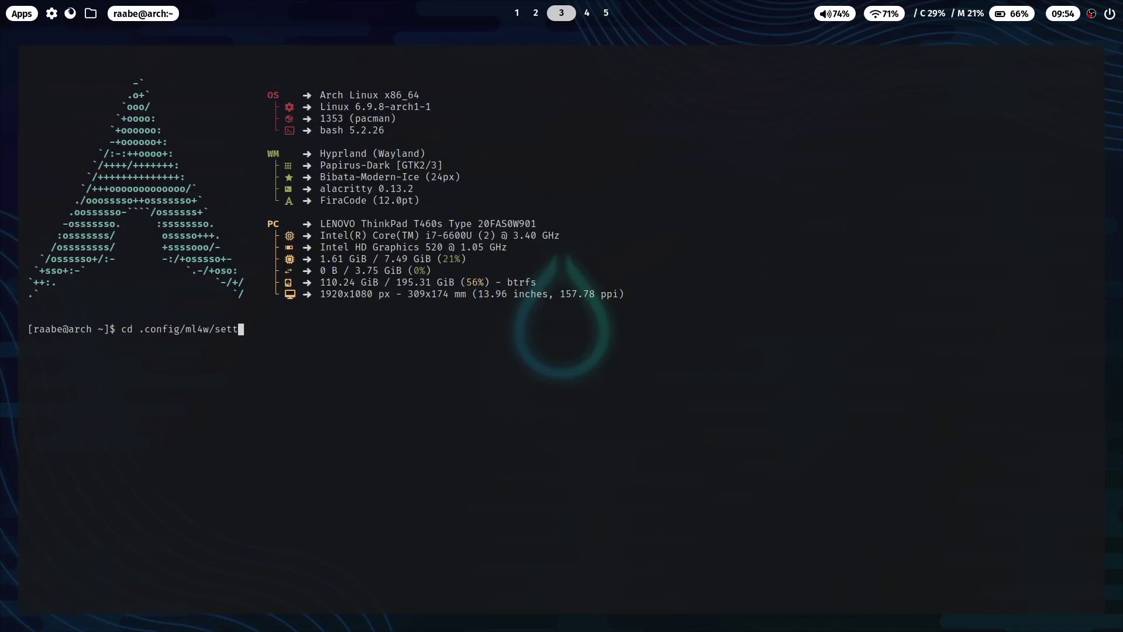
key(Tab)
key(Return)
text(ls)
key(Return)
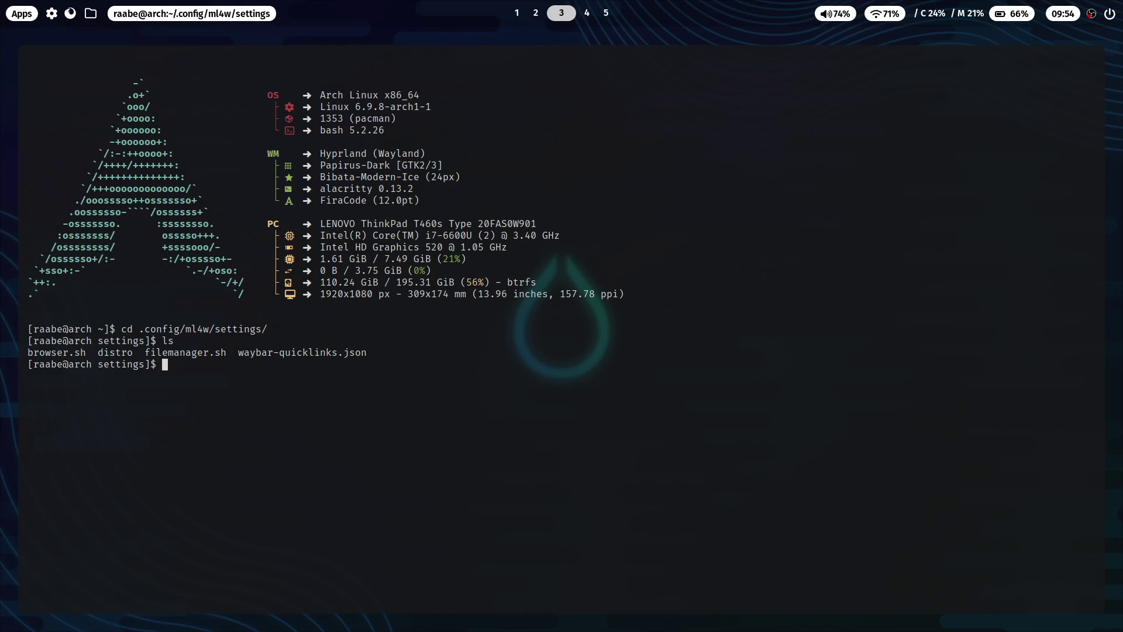
text(vim way)
Step: Open waybar-quicklinks.json in Vim and paste a custom/alacritty block after quicklink3
key(Tab)
key(Return)
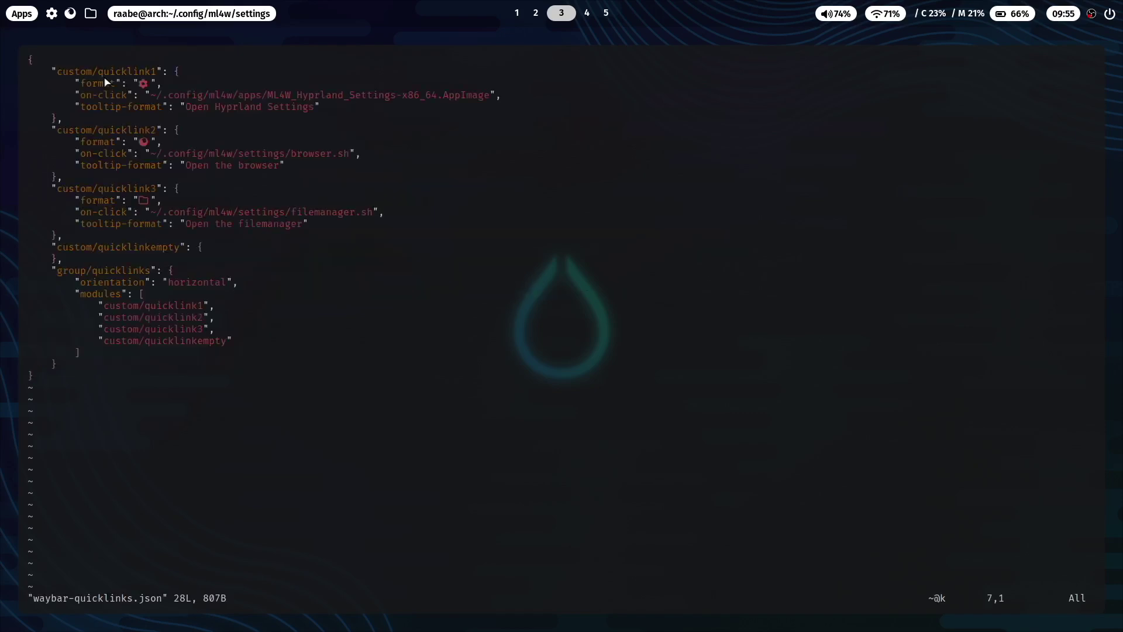
key(Down)
key(Down)
key(Down)
key(Down)
key(Down)
key(Down)
key(Down)
key(Down)
key(Down)
key(Down)
key(Down)
key(End)
key(a)
text("custom/alacritty": { "format":"Open Alacritty", "on-click":"alacritty" },)
key(Escape)
key(Left)
key(Left)
key(Left)
key(Left)
key(Left)
key(Left)
key(Left)
key(Left)
key(Left)
key(Left)
key(Left)
key(Left)
key(Left)
key(Left)
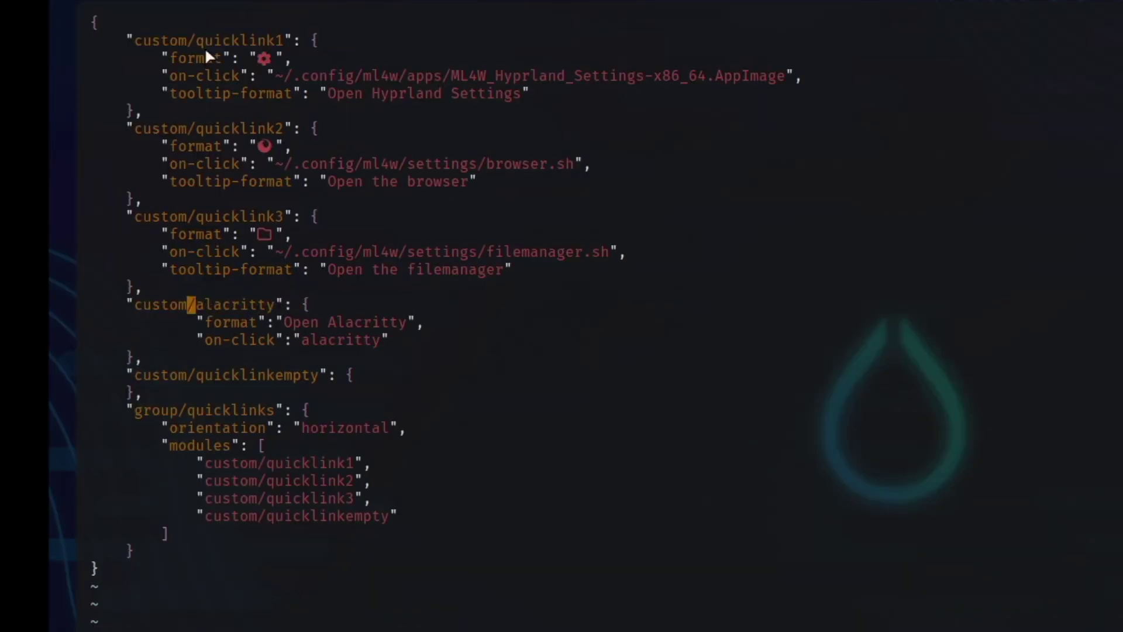
key(Left)
key(Left)
key(Left)
key(Left)
key(Down)
Step: Check the new block's custom/alacritty name, 'Open Alacritty' format and alacritty on-click command
key(Home)
key(Up)
key(Right)
key(Right)
key(Right)
key(Right)
key(Right)
key(Right)
key(Right)
key(Right)
key(Down)
key(Right)
key(Right)
key(Right)
key(Right)
key(Right)
key(Right)
key(Right)
key(Right)
key(Right)
key(Right)
key(Right)
key(Right)
key(Down)
key(Left)
key(Left)
key(Left)
key(Left)
key(Left)
key(Left)
key(Left)
key(Left)
key(Left)
key(Right)
key(Right)
key(Right)
key(Right)
key(Right)
key(Right)
key(Right)
key(Right)
key(Right)
key(Right)
key(Down)
key(Down)
key(Down)
key(Down)
key(Down)
key(Down)
key(Down)
key(Down)
key(Down)
key(Right)
key(Right)
key(Right)
key(Right)
Step: Add "custom/alacritty", to the quicklinks modules list after custom/quicklink3
key(a)
key(Return)
text(")
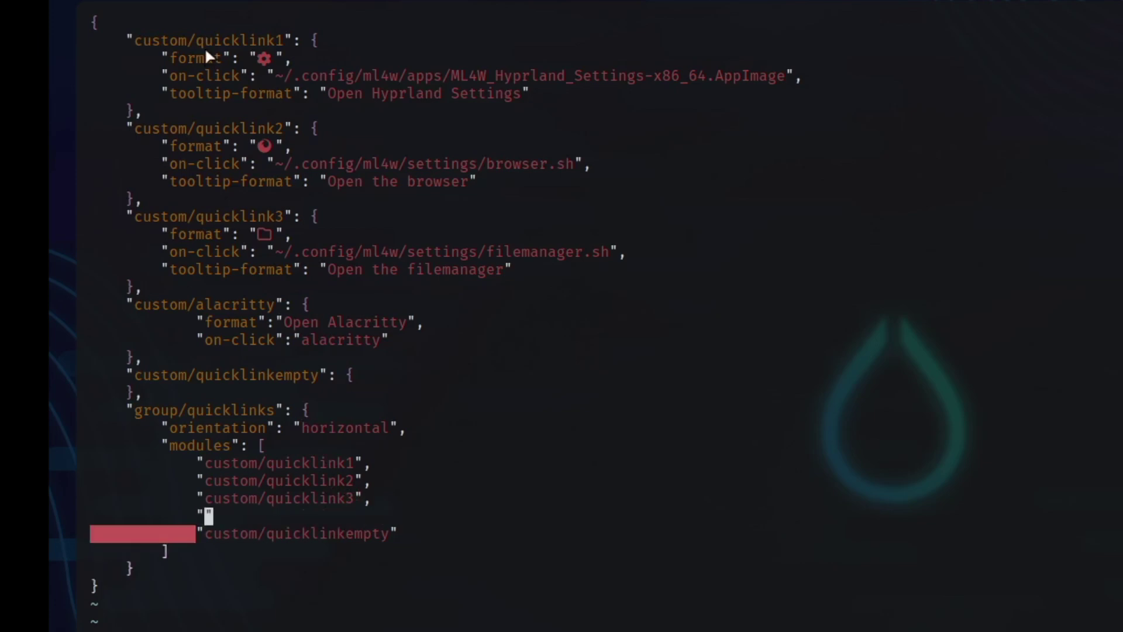
text(custom/)
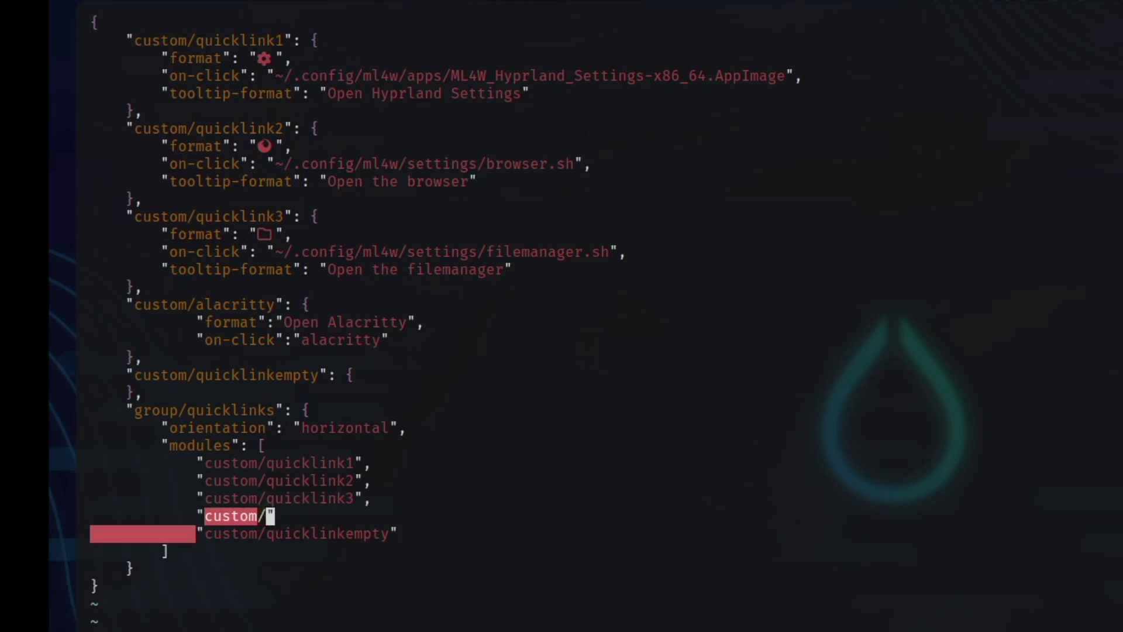
text(alacri)
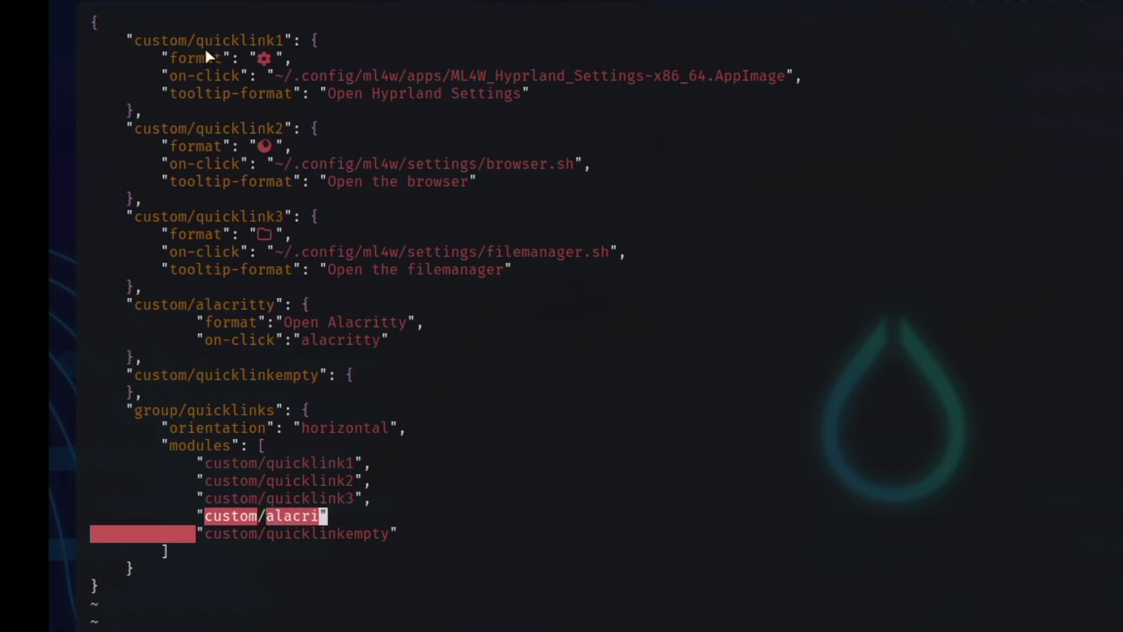
text(tty)
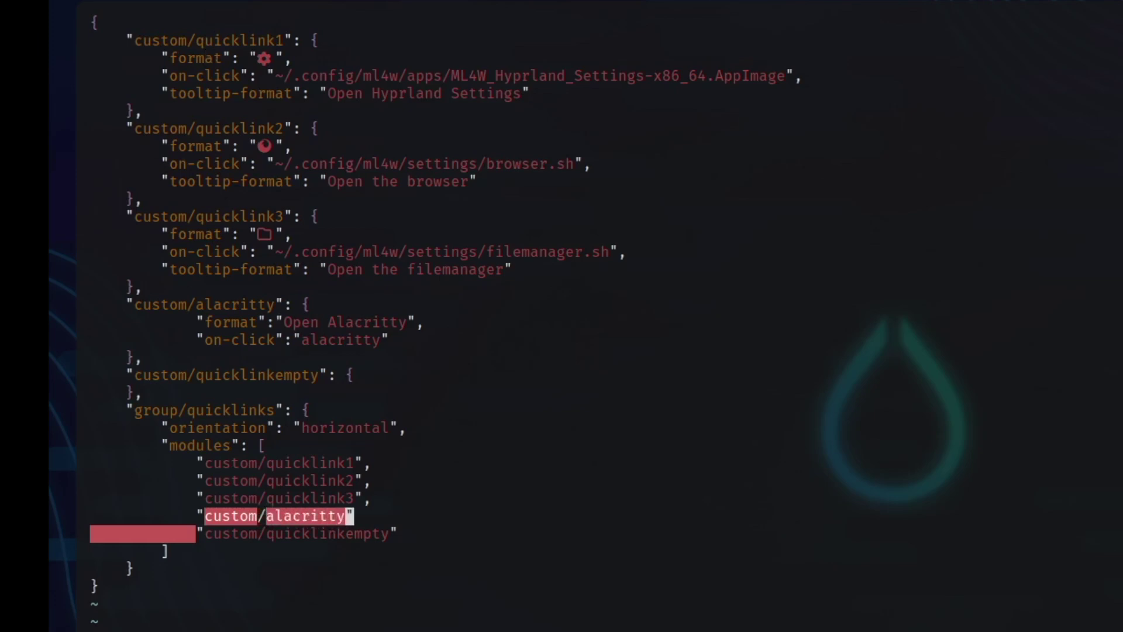
key(Right)
text(,)
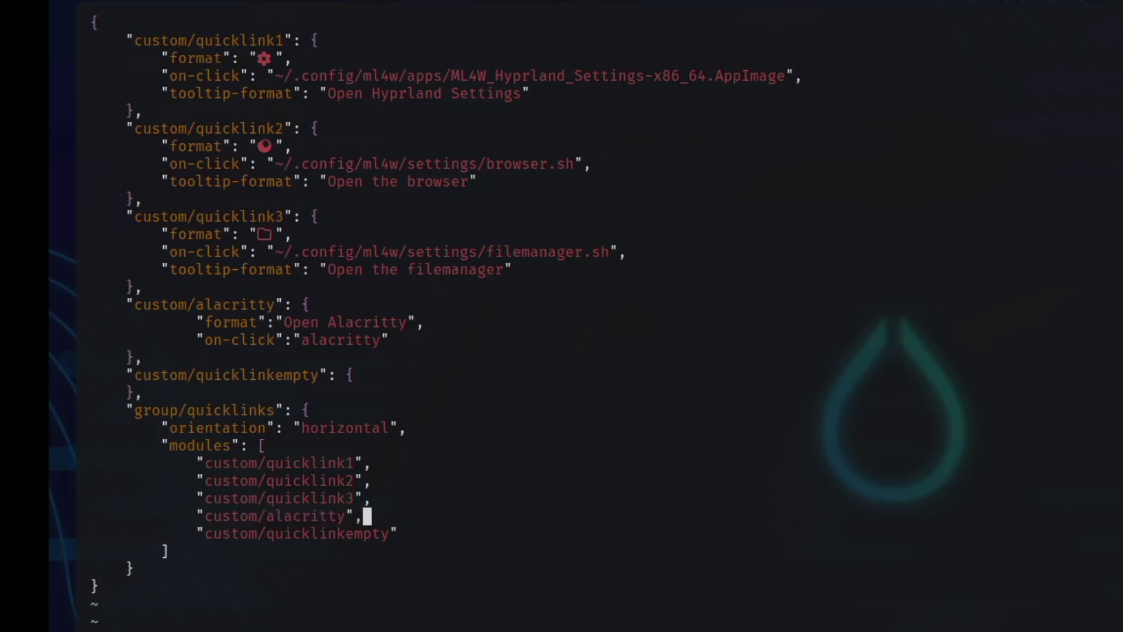
key(Down)
key(Up)
key(Up)
key(Up)
key(Up)
key(Up)
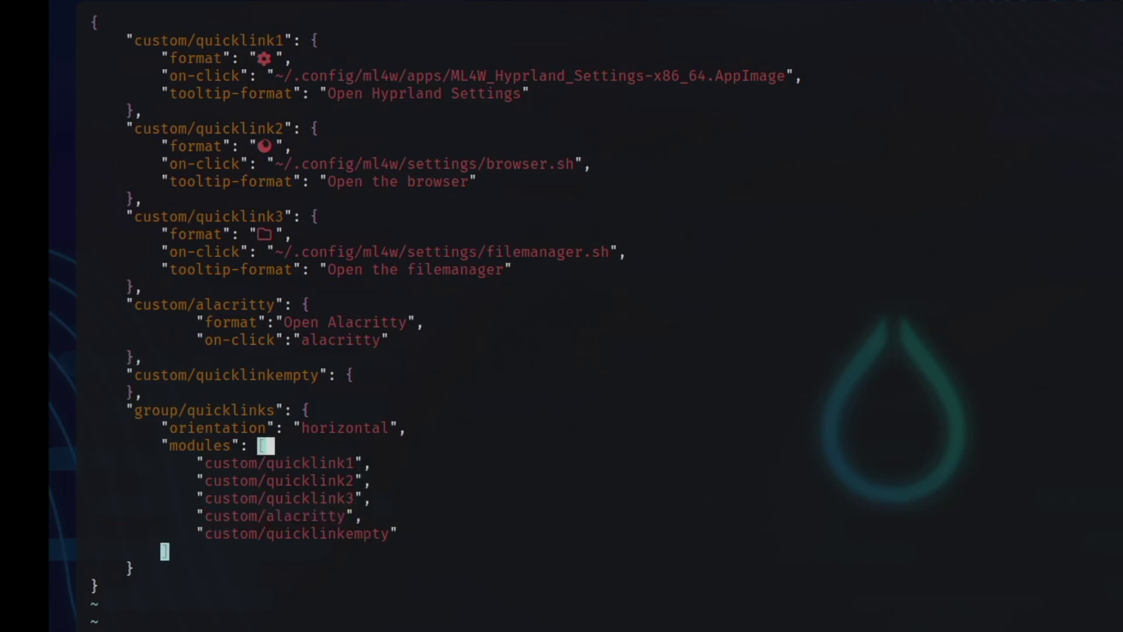
key(Down)
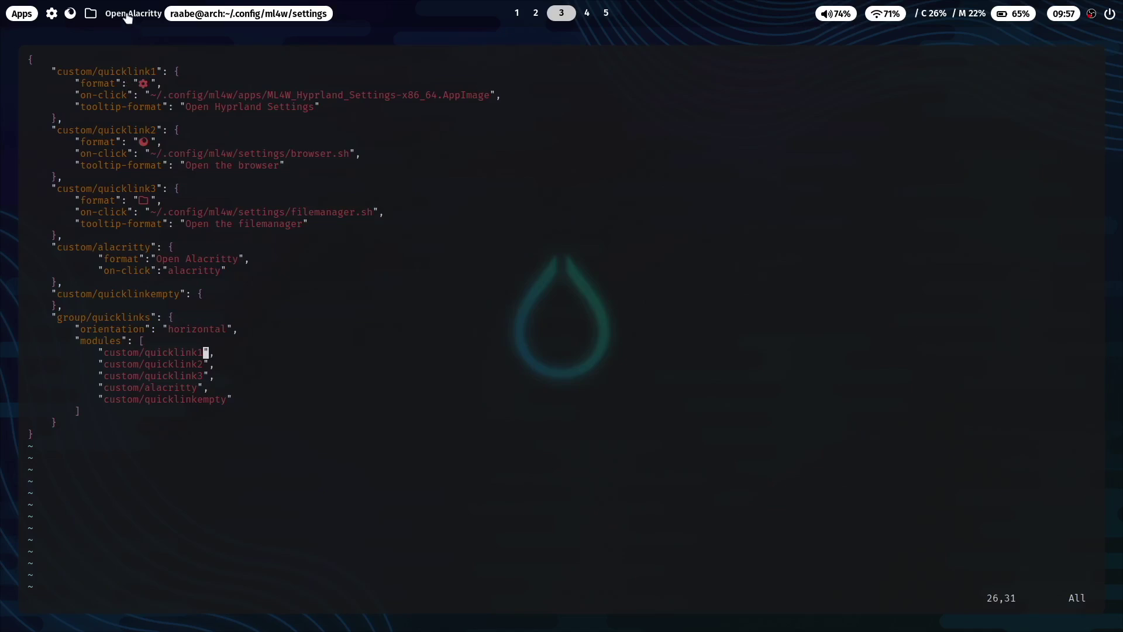
Step: Launch a new Alacritty terminal from the Open Alacritty link in Waybar
click(132, 14)
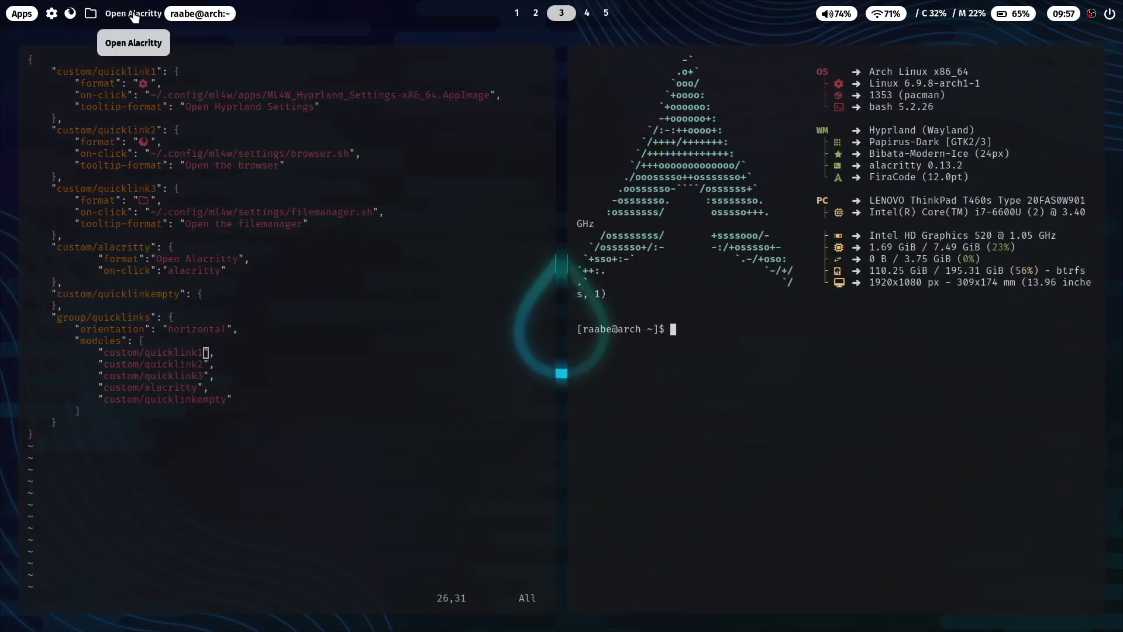